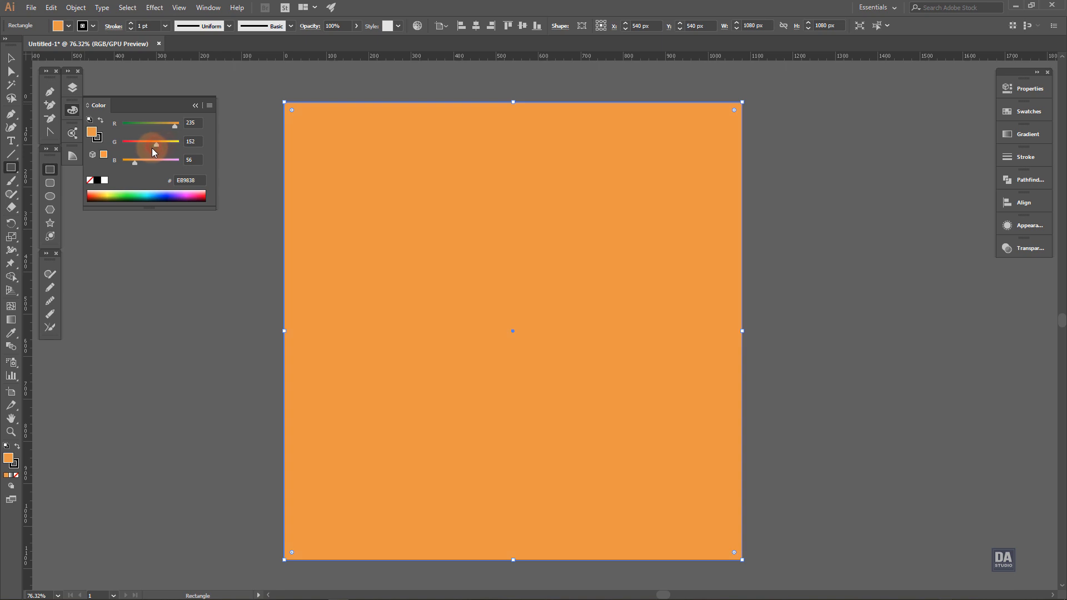
# Shrink the orange square down from its upper edge to 1080 × 540 px, covering only the artboard's lower half.
pyautogui.click(12, 59)
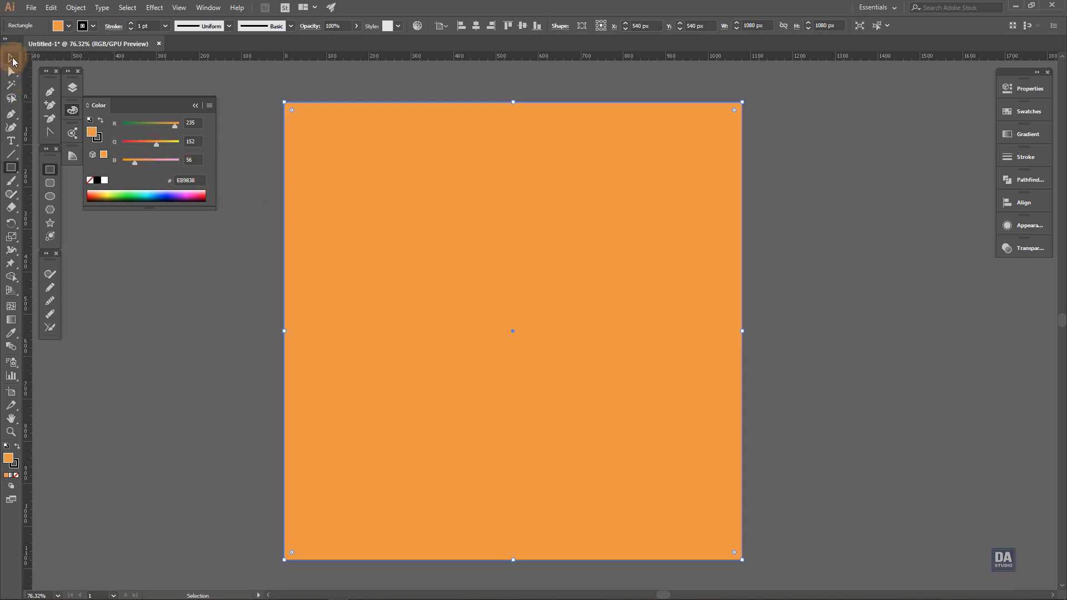
pyautogui.moveTo(514, 102); pyautogui.dragTo(515, 332)
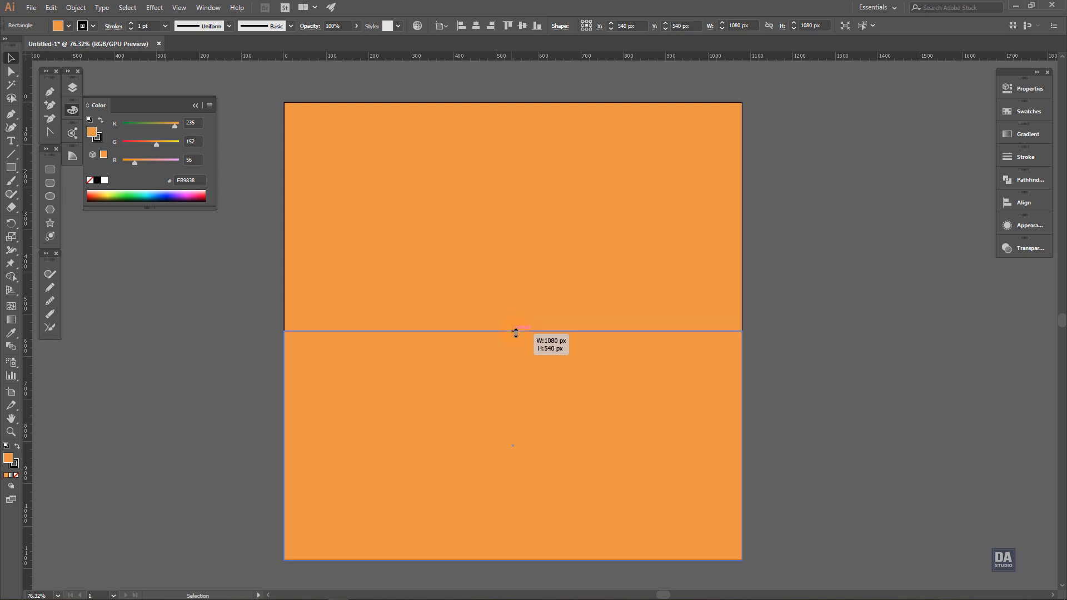
pyautogui.click(800, 327)
pyautogui.press('z')
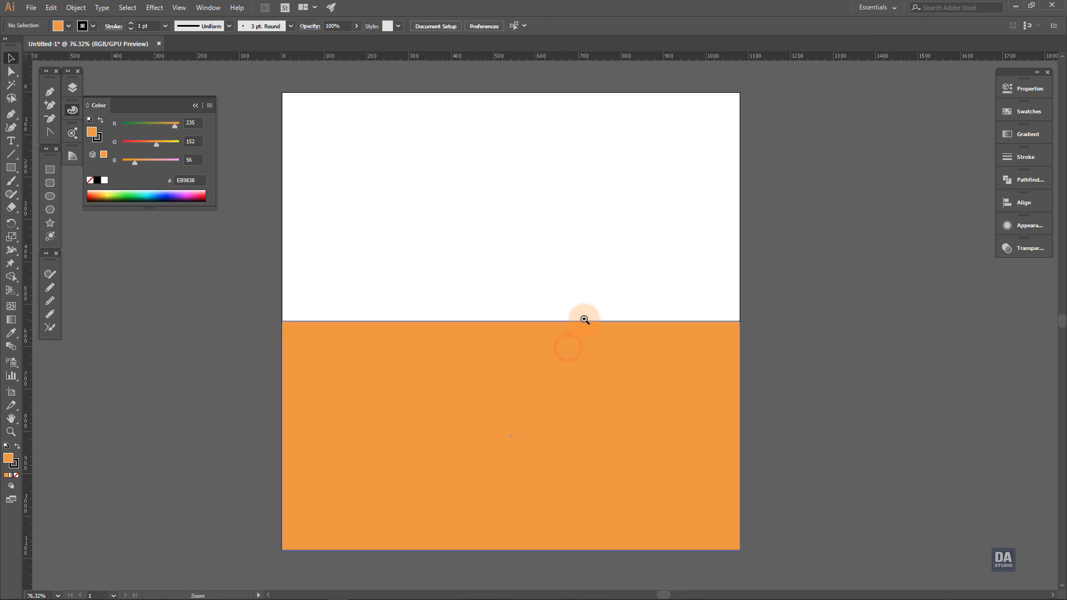
pyautogui.moveTo(584, 319); pyautogui.dragTo(567, 311)
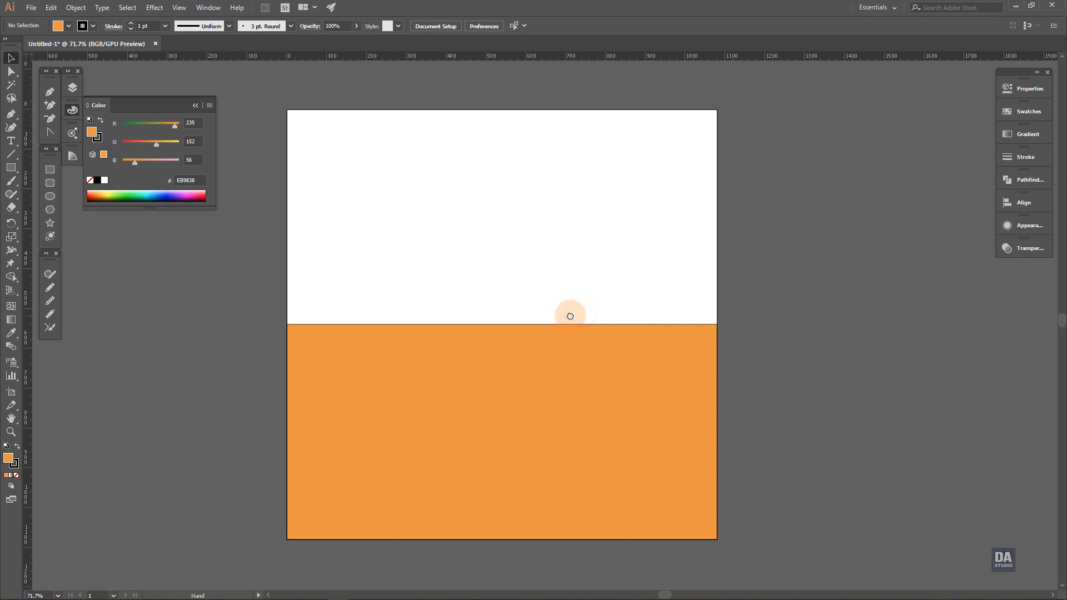
# Draw a 1080 px square over the whole artboard with no fill and a red EB3138 stroke.
pyautogui.click(53, 167)
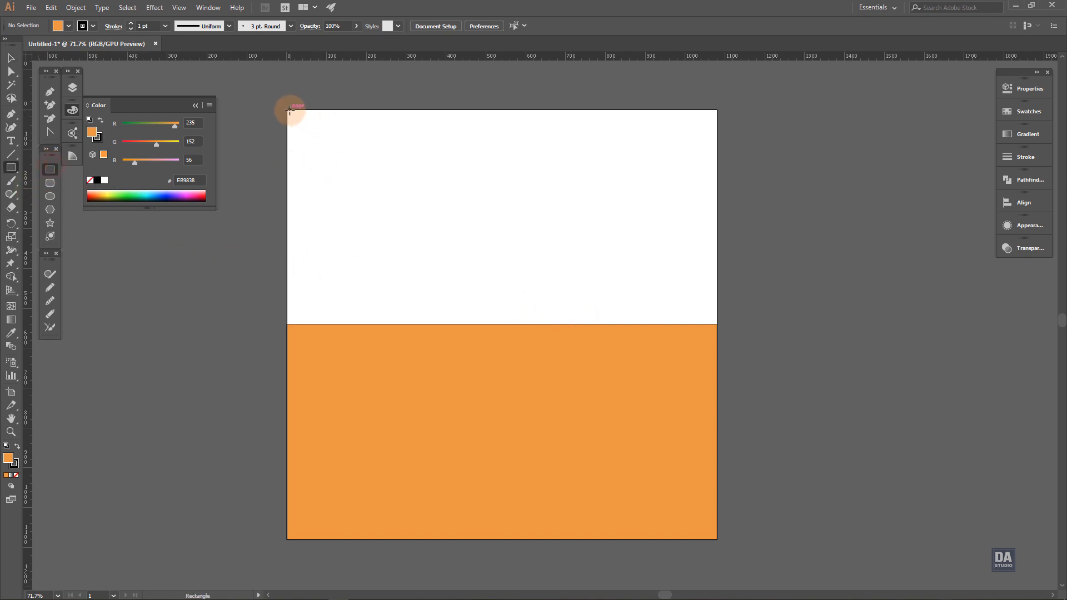
pyautogui.moveTo(287, 109)
pyautogui.mouseDown()
pyautogui.moveTo(603, 398)
pyautogui.moveTo(716, 539)
pyautogui.mouseUp()
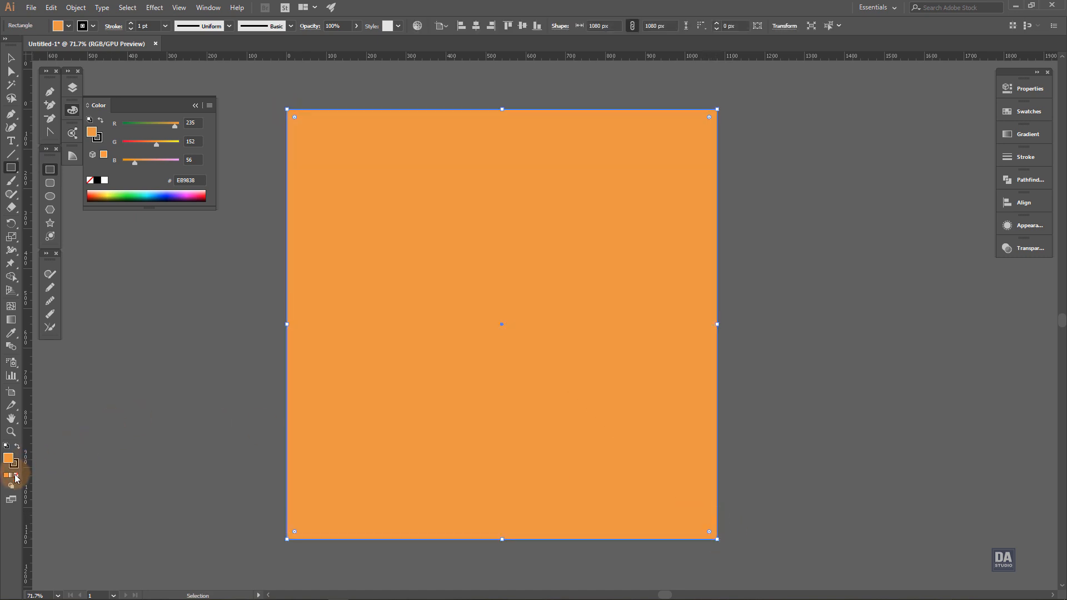
pyautogui.click(17, 446)
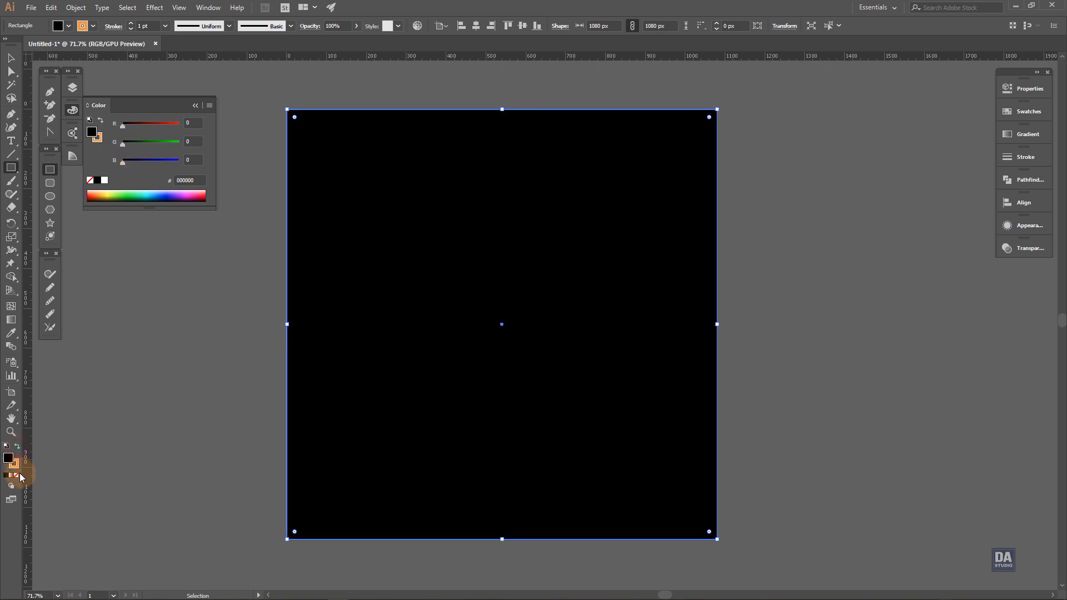
pyautogui.click(16, 475)
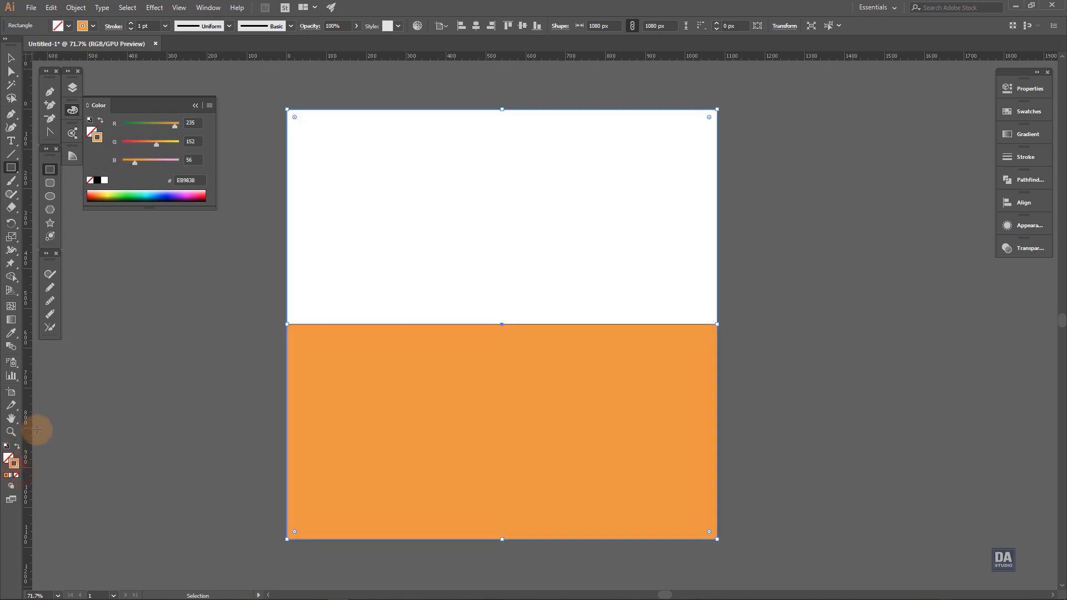
pyautogui.moveTo(135, 144); pyautogui.dragTo(134, 144)
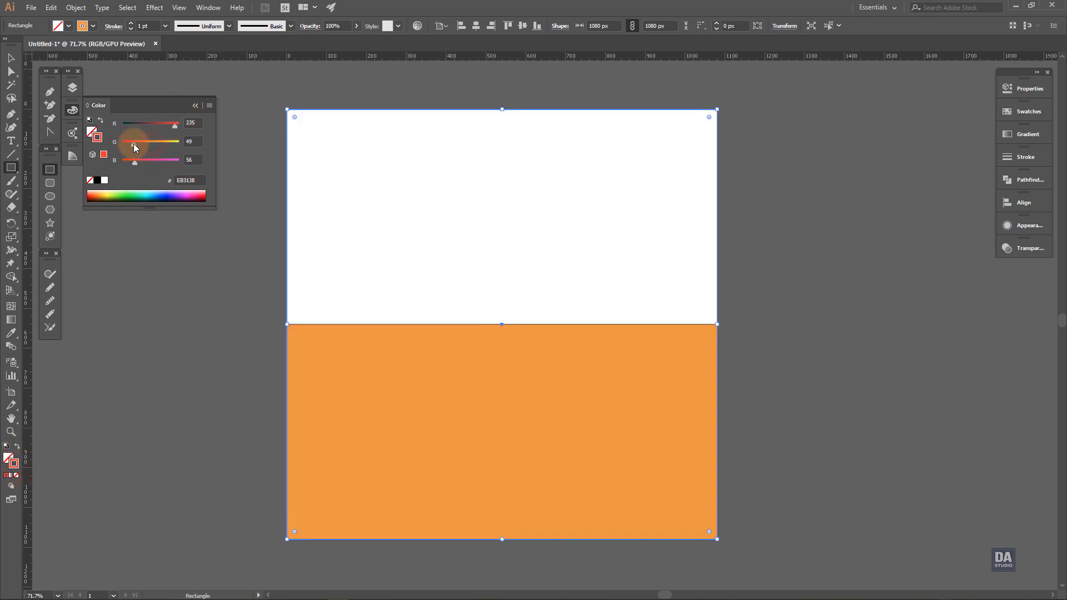
# Set the red square's stroke to 6 pt and scale it evenly inward to leave a narrow margin inside the artboard edges.
pyautogui.click(131, 22)
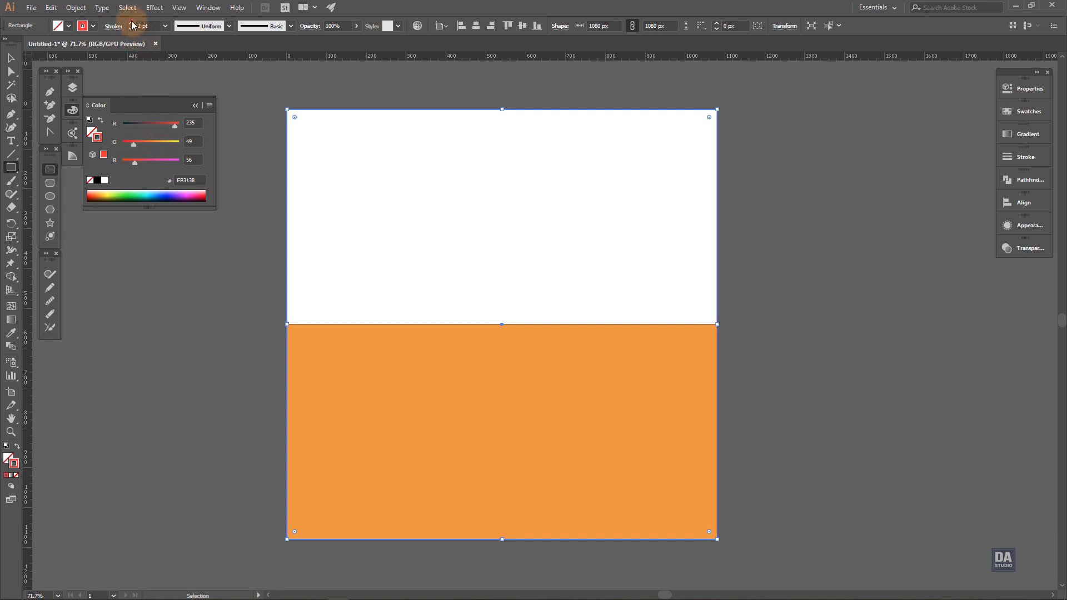
pyautogui.click(131, 23)
pyautogui.click(131, 23)
pyautogui.click(131, 23)
pyautogui.click(131, 22)
pyautogui.click(10, 58)
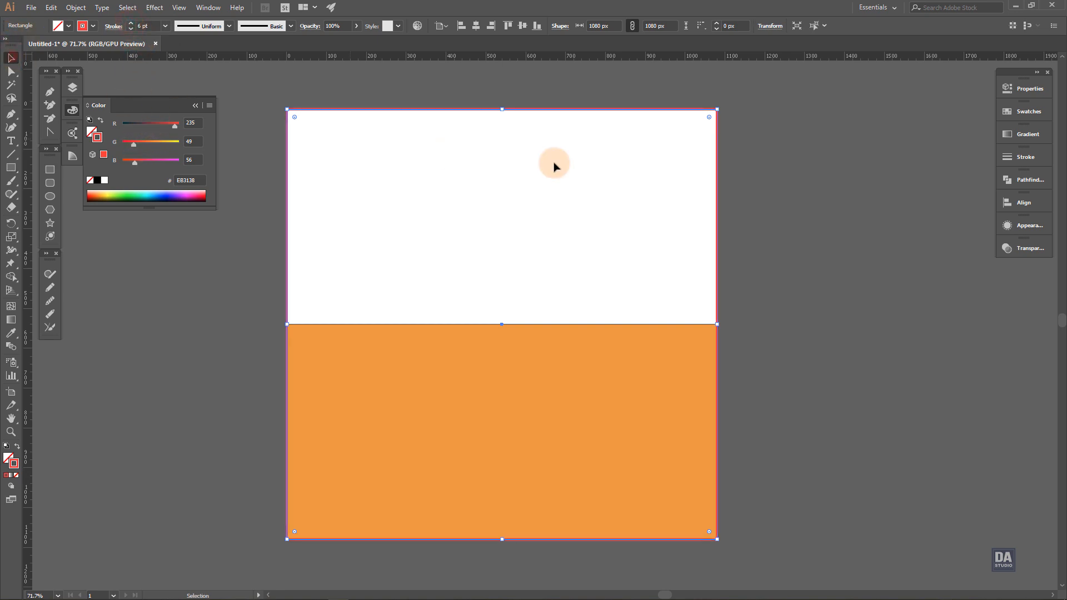
pyautogui.moveTo(716, 111); pyautogui.dragTo(708, 118)
pyautogui.click(764, 152)
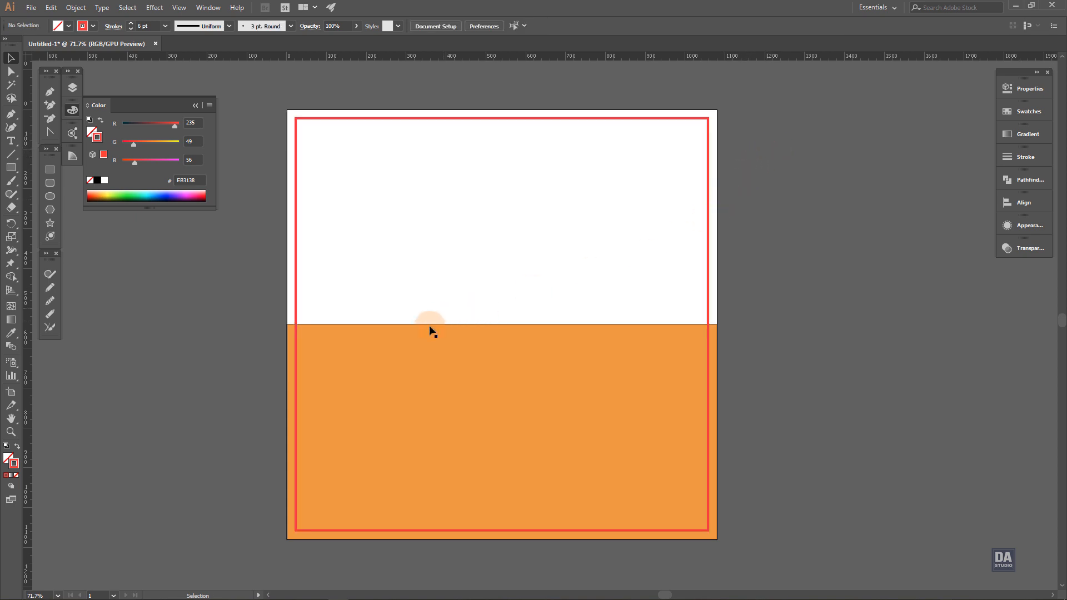
# Reduce the orange block's stroke weight to 0.25 pt.
pyautogui.click(405, 341)
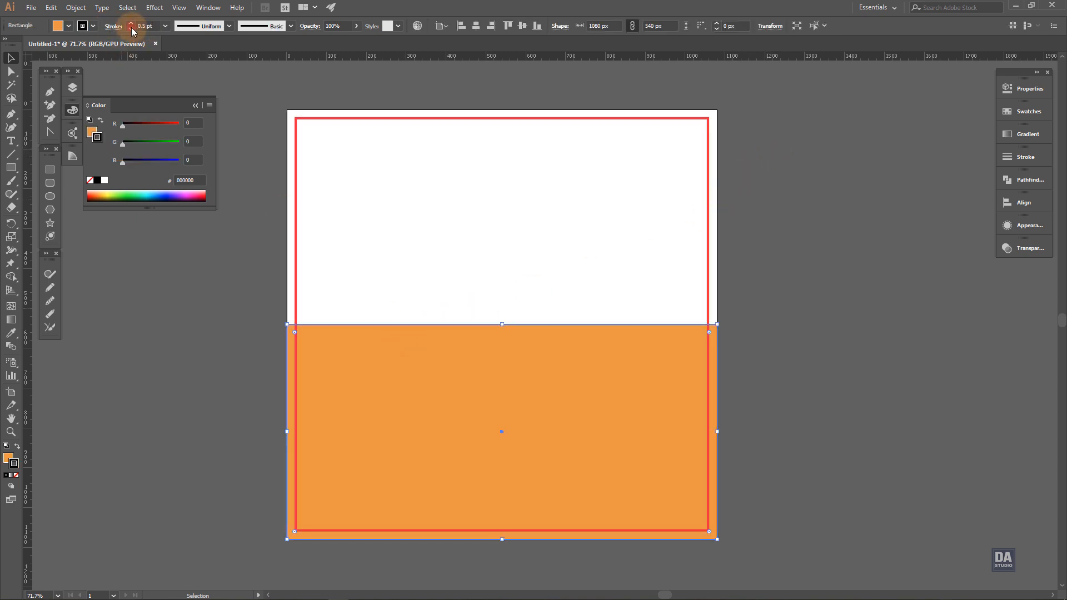
pyautogui.click(428, 272)
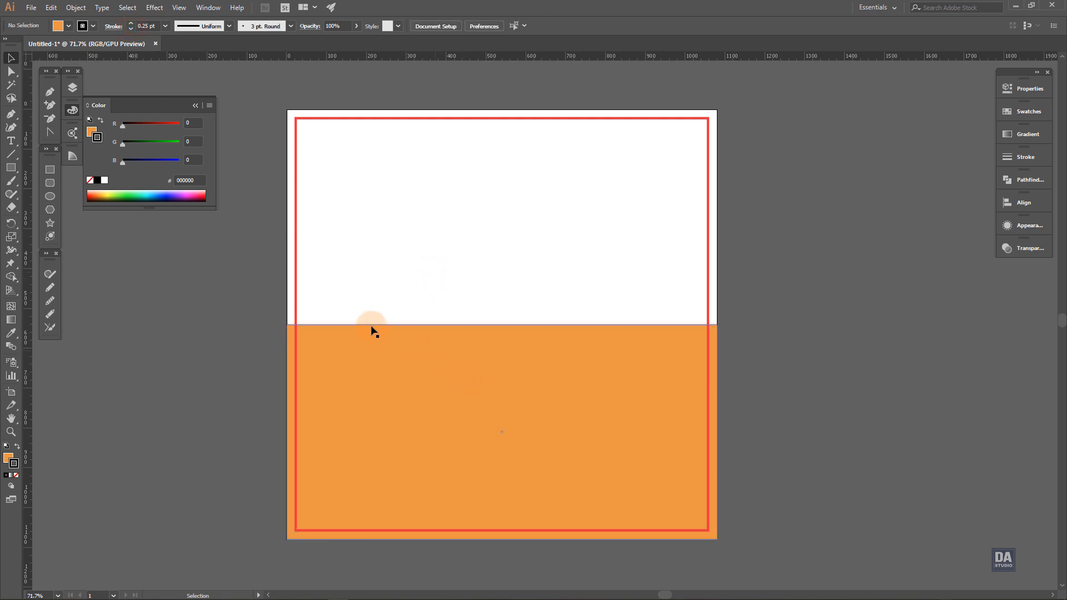
# Draw a tall rectangle about 541 × 940 px inside the right half of the red frame.
pyautogui.click(49, 171)
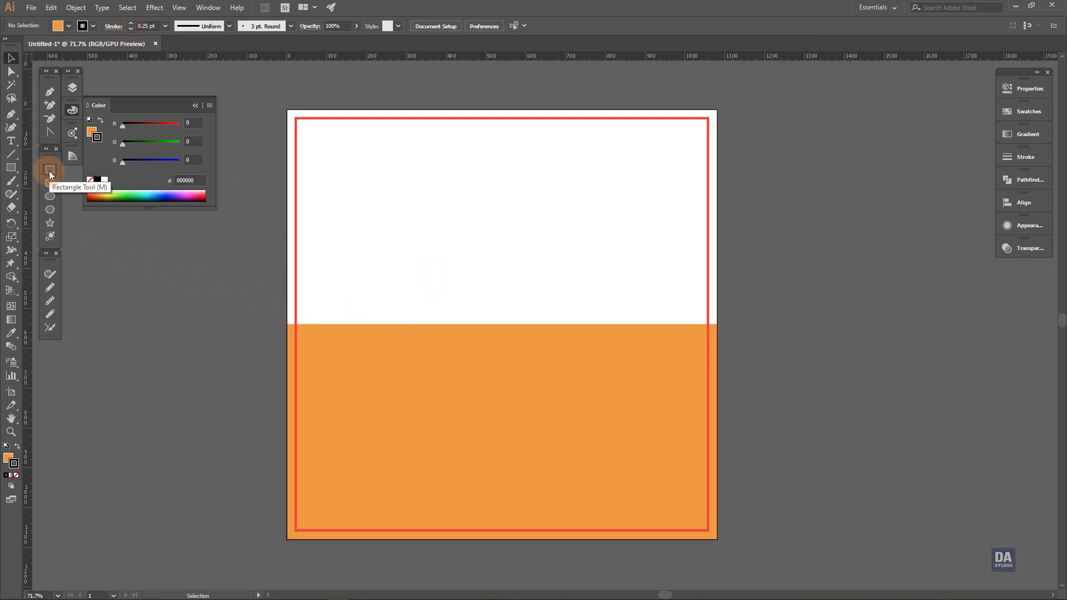
pyautogui.click(50, 171)
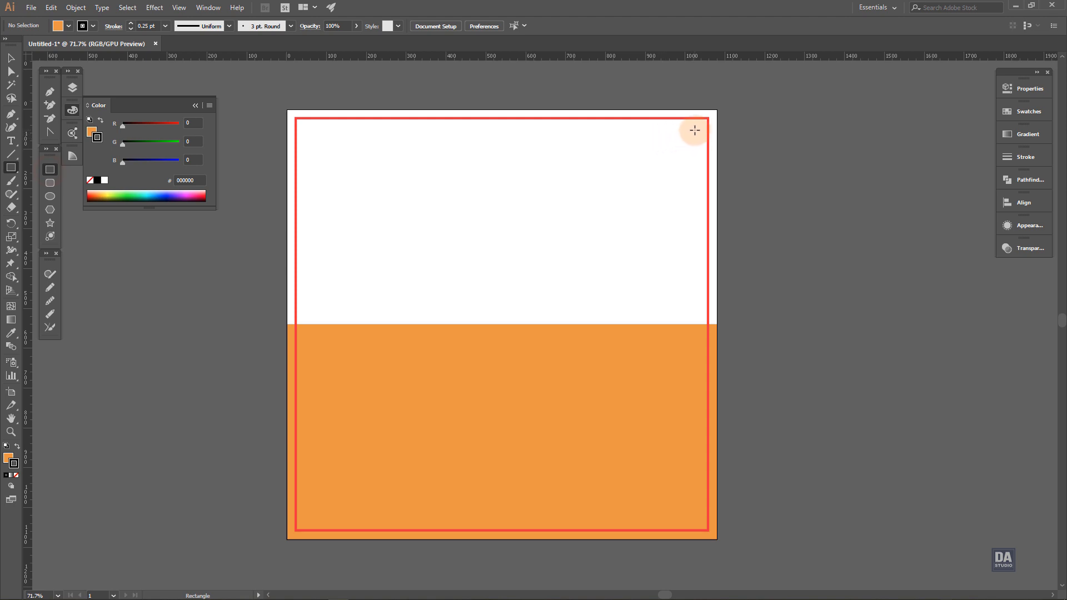
pyautogui.moveTo(699, 127); pyautogui.dragTo(484, 501)
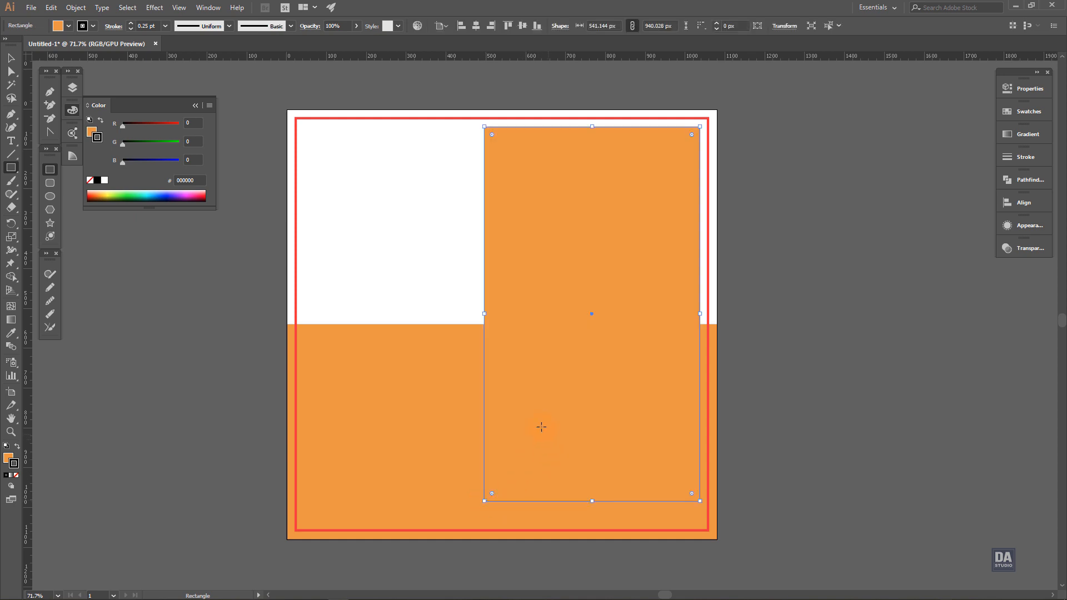
# Fill the tall rectangle with dark purple 2B1623 and remove its stroke.
pyautogui.moveTo(123, 143)
pyautogui.mouseDown()
pyautogui.moveTo(134, 146)
pyautogui.moveTo(131, 125)
pyautogui.mouseUp()
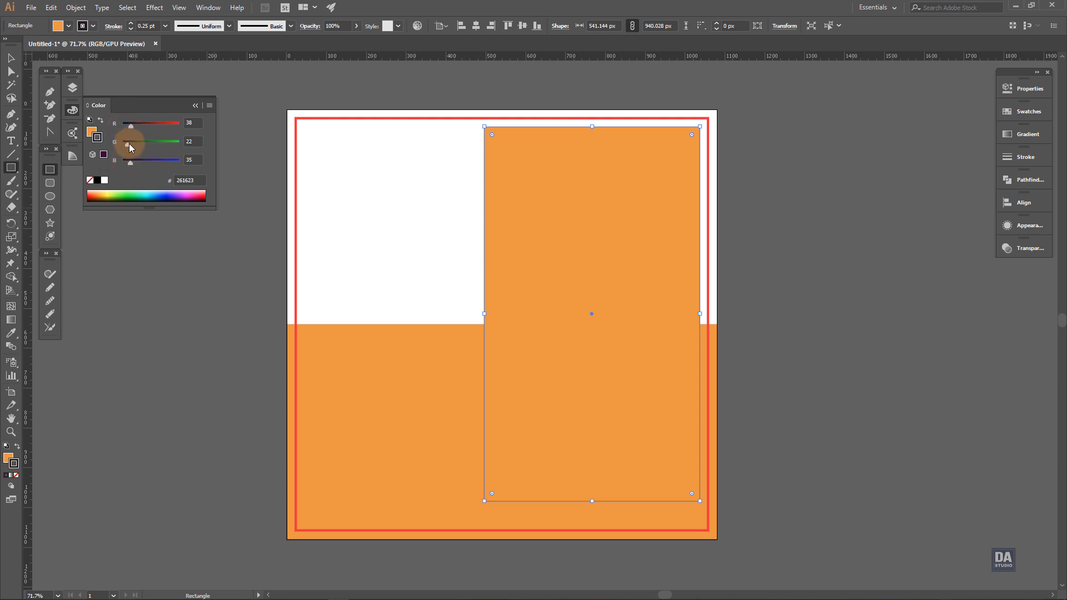
pyautogui.click(100, 120)
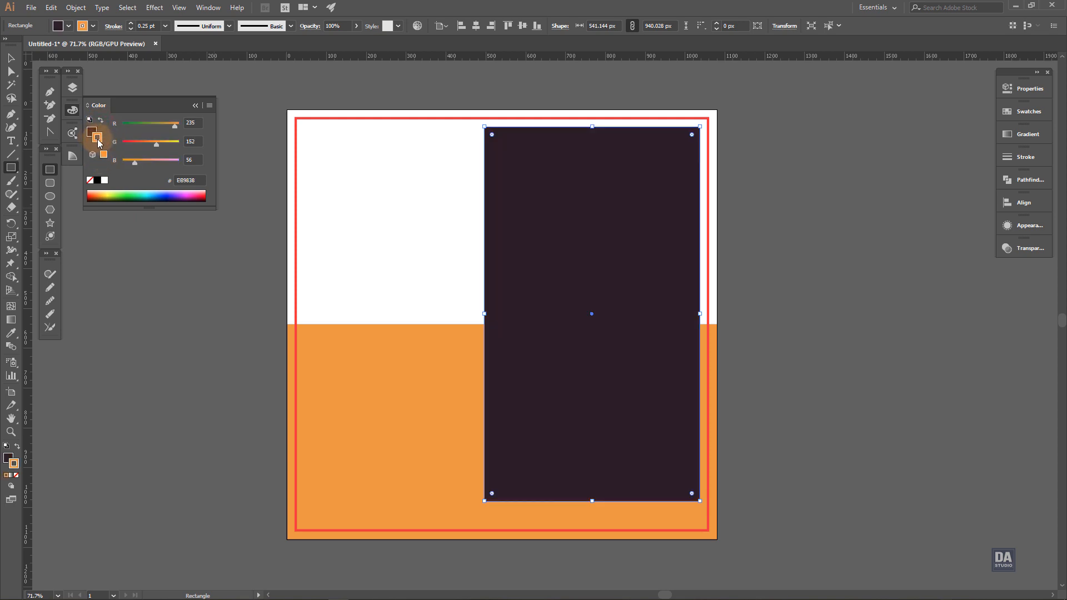
pyautogui.click(90, 180)
pyautogui.click(91, 131)
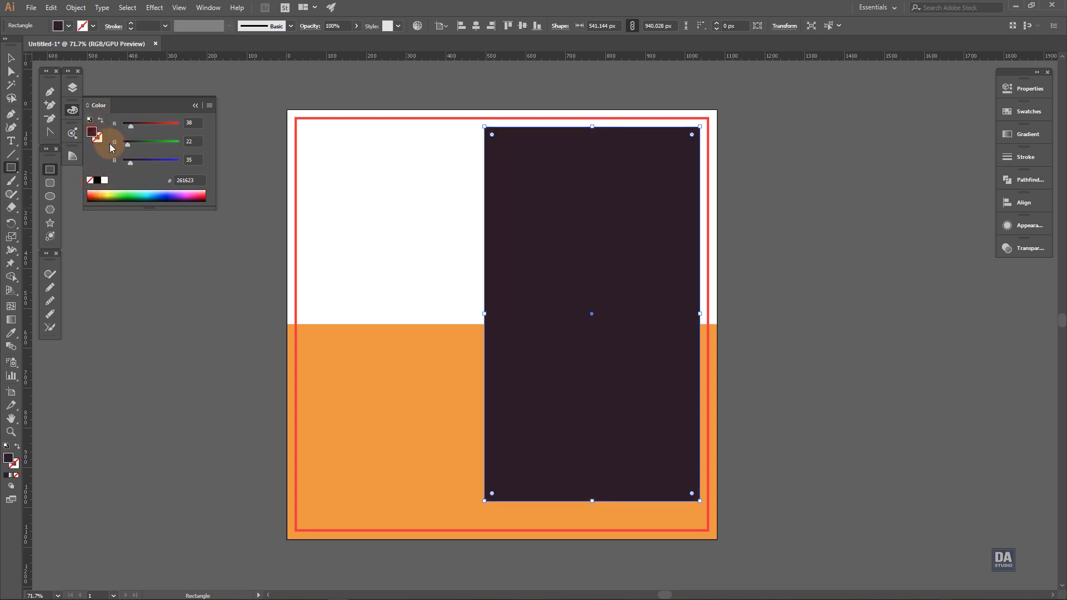
pyautogui.moveTo(132, 126); pyautogui.dragTo(131, 126)
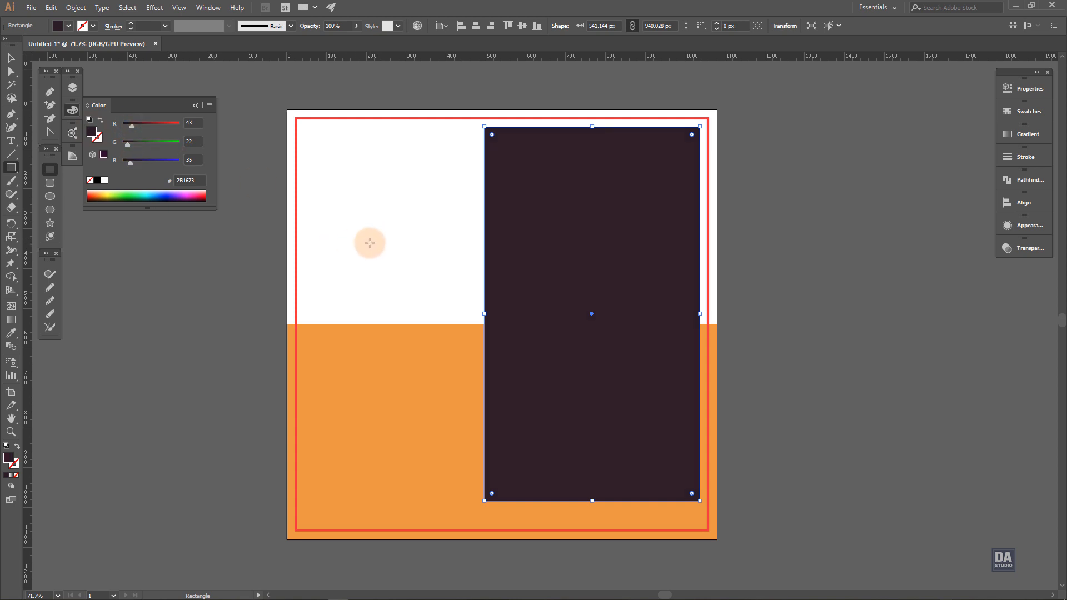
pyautogui.click(10, 58)
pyautogui.click(265, 288)
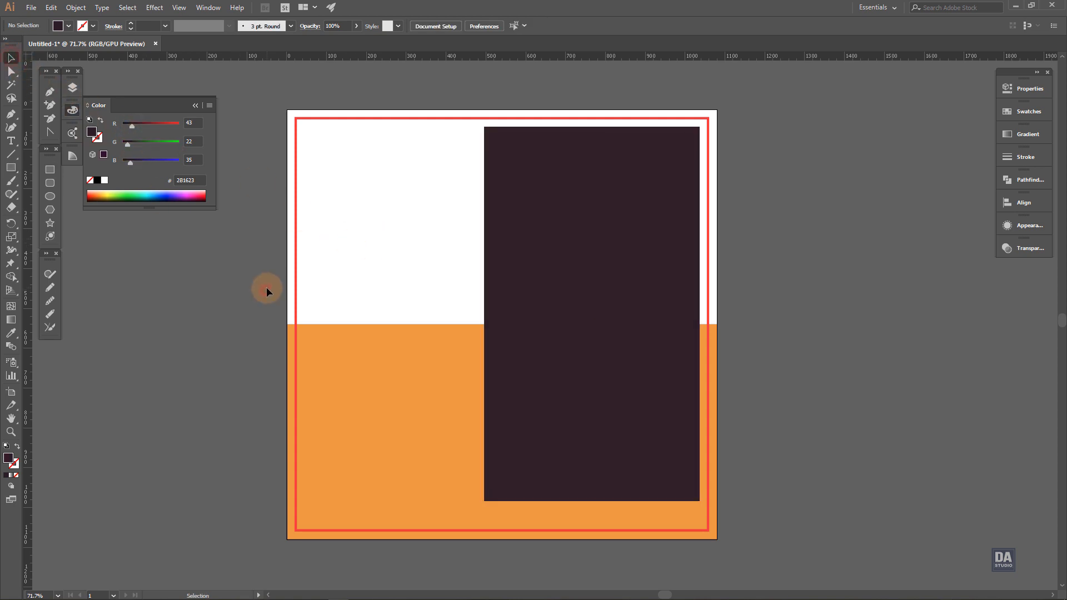
# Swap the tall rectangle's fill and stroke colours so the dark purple becomes its outline, and fill it with white.
pyautogui.click(577, 261)
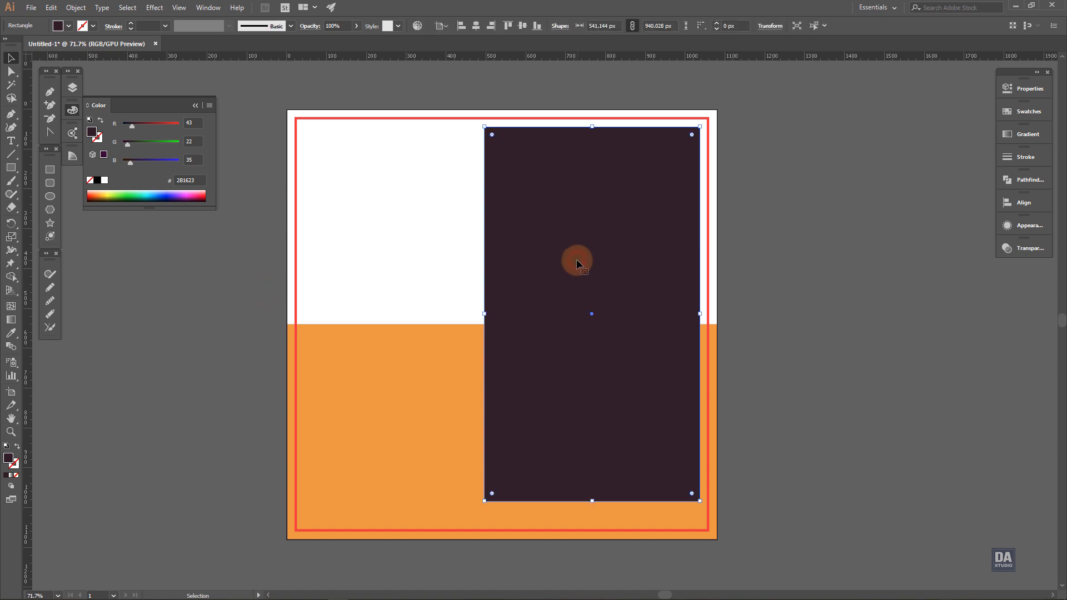
pyautogui.click(100, 120)
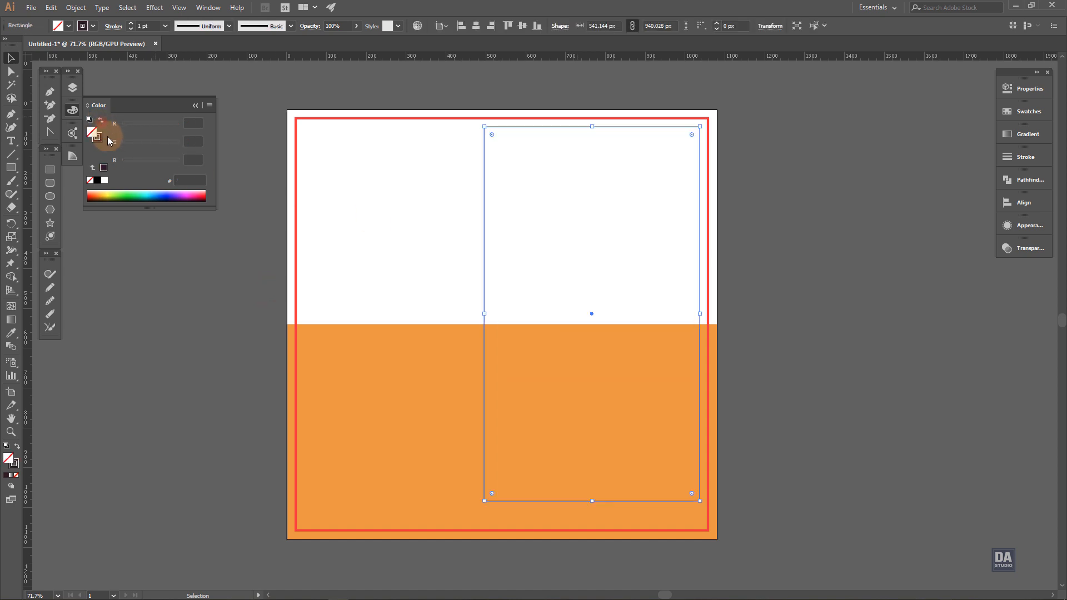
pyautogui.click(104, 180)
pyautogui.click(99, 181)
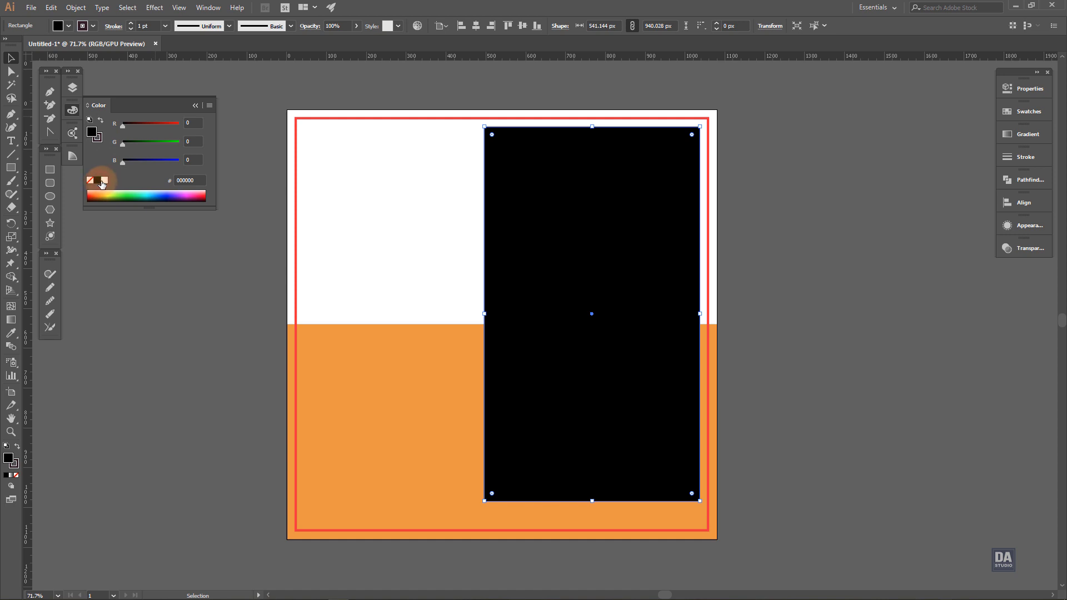
pyautogui.click(103, 181)
pyautogui.click(197, 285)
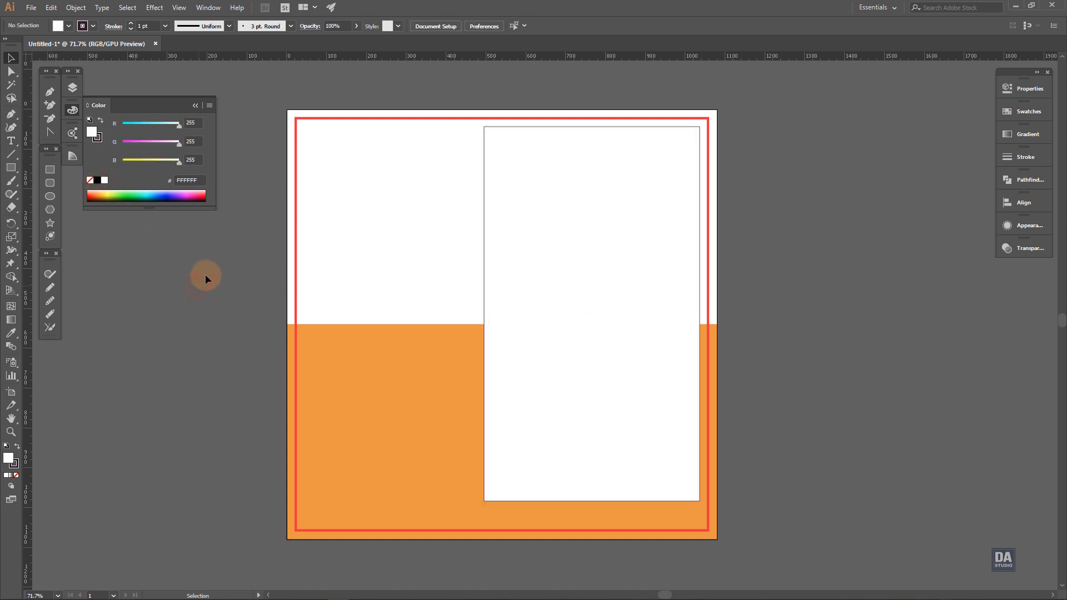
# Increase the tall rectangle's stroke weight to 5 pt.
pyautogui.click(488, 255)
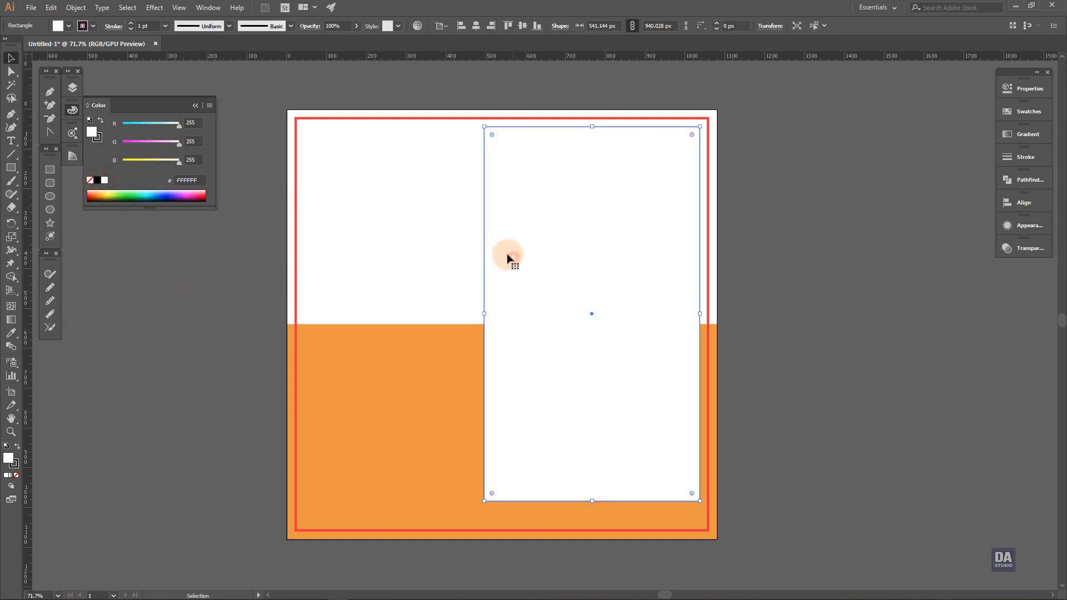
pyautogui.click(131, 24)
pyautogui.click(131, 23)
pyautogui.click(132, 24)
pyautogui.click(131, 24)
pyautogui.click(220, 322)
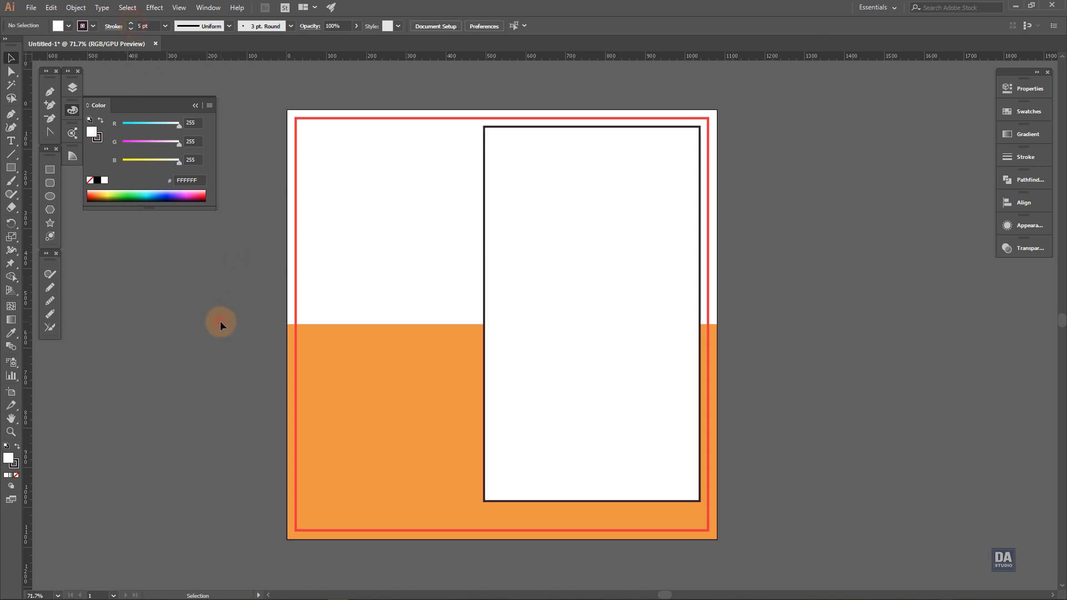
# Draw a rectangle about 494 × 358 px centred on the orange block's upper edge, spanning from the artboard's left edge to the tall rectangle.
pyautogui.moveTo(514, 334); pyautogui.dragTo(530, 327)
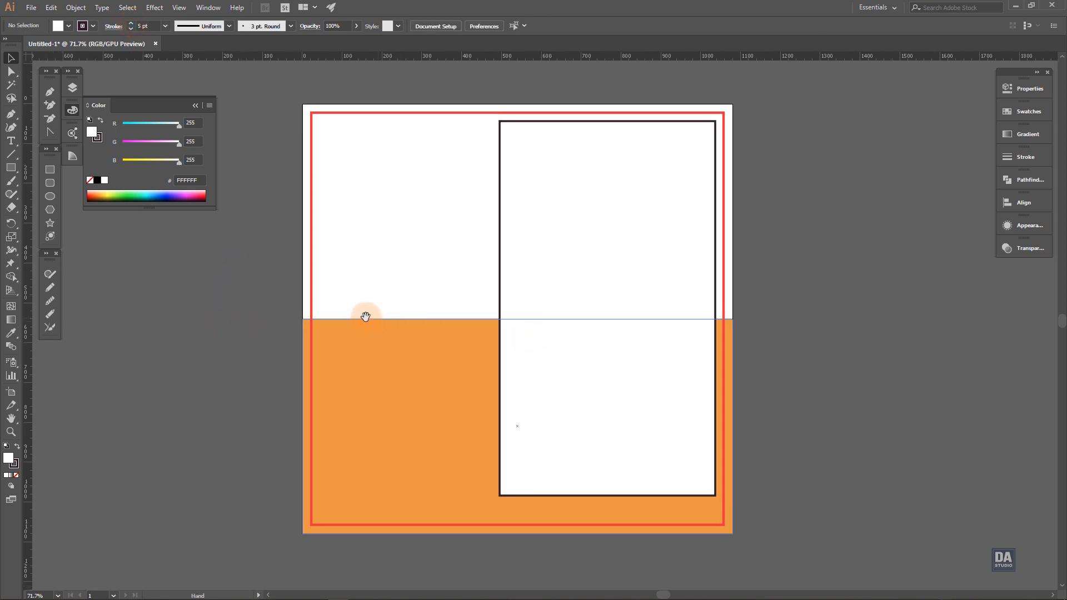
pyautogui.click(49, 168)
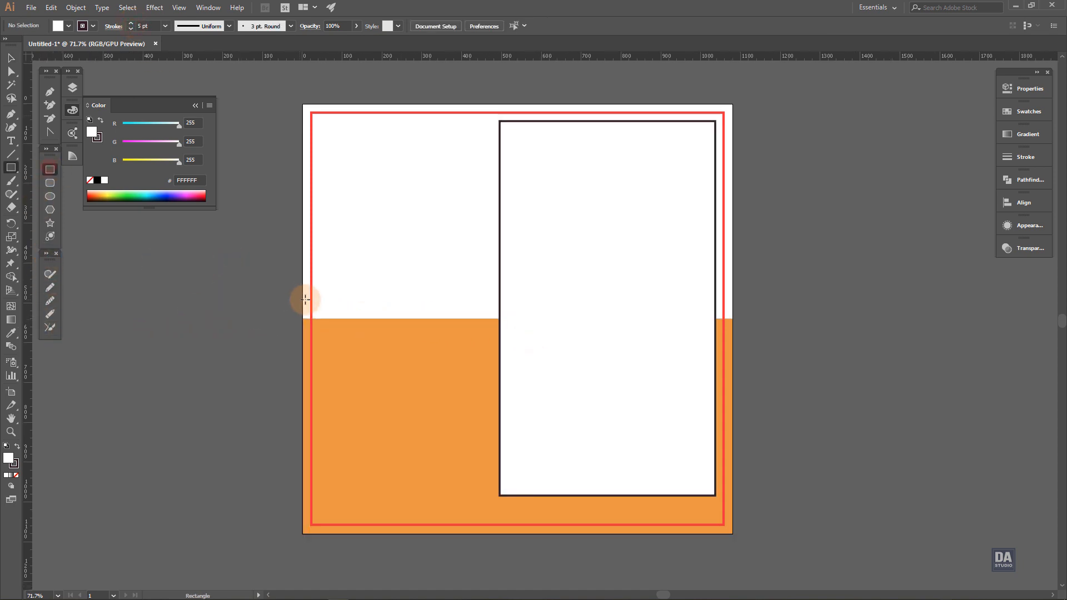
pyautogui.moveTo(397, 320)
pyautogui.mouseDown()
pyautogui.moveTo(450, 374)
pyautogui.moveTo(492, 390)
pyautogui.mouseUp()
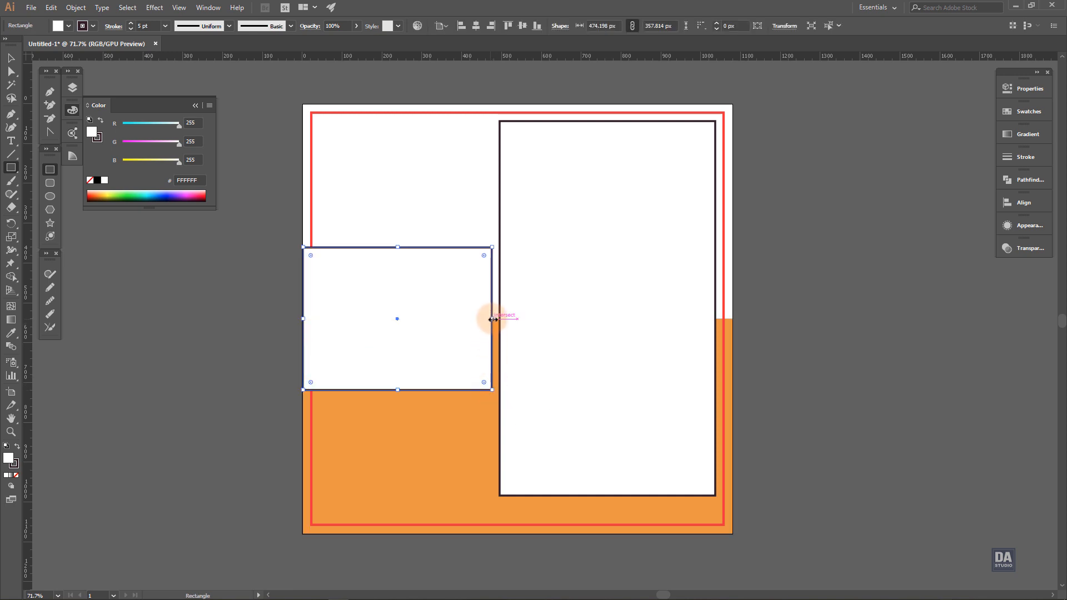
pyautogui.moveTo(492, 319); pyautogui.dragTo(499, 319)
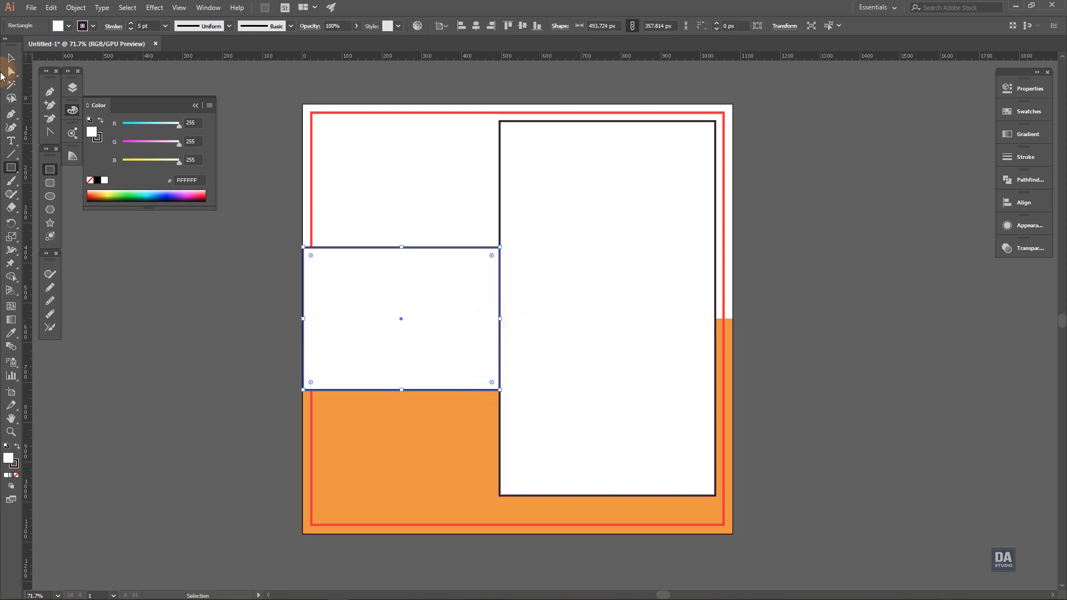
# Remove the stroke from the rectangle beside the tall panel and fill it with orange E86D23.
pyautogui.click(11, 58)
pyautogui.press('x')
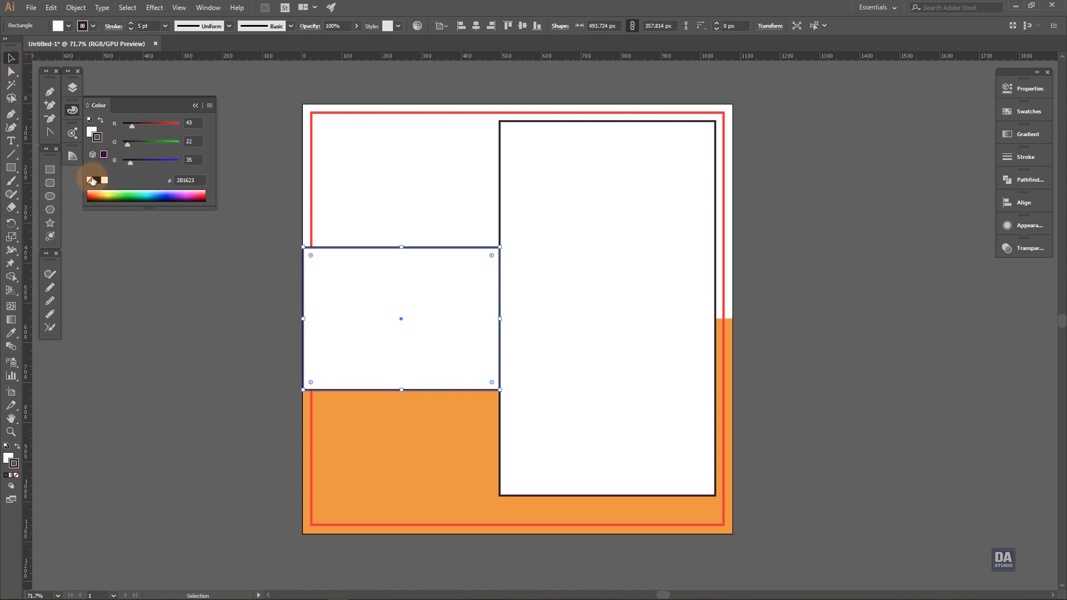
pyautogui.click(89, 179)
pyautogui.click(91, 132)
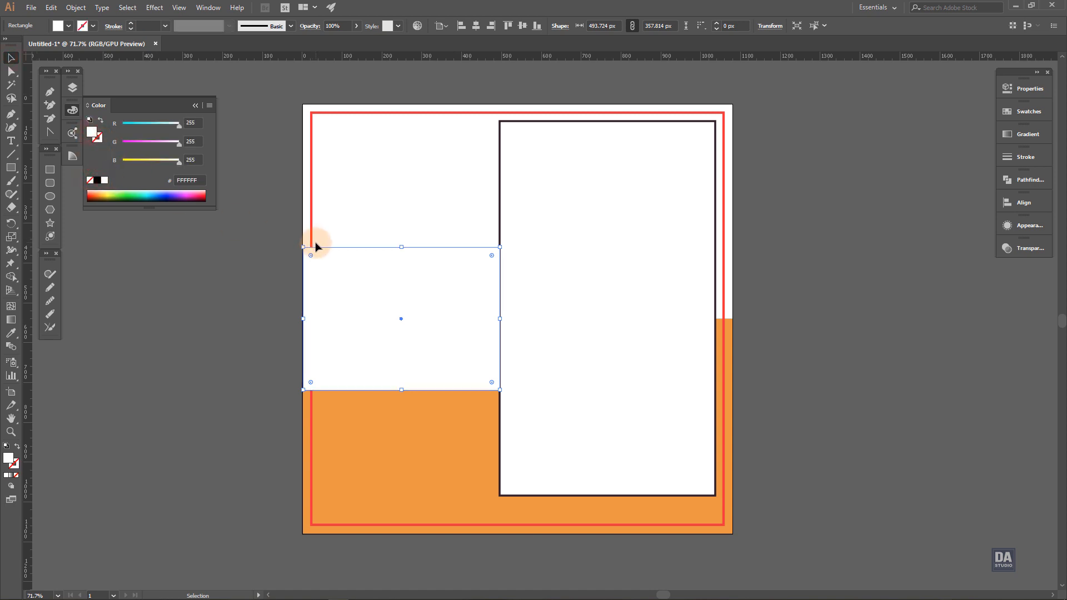
pyautogui.moveTo(127, 143); pyautogui.dragTo(133, 123)
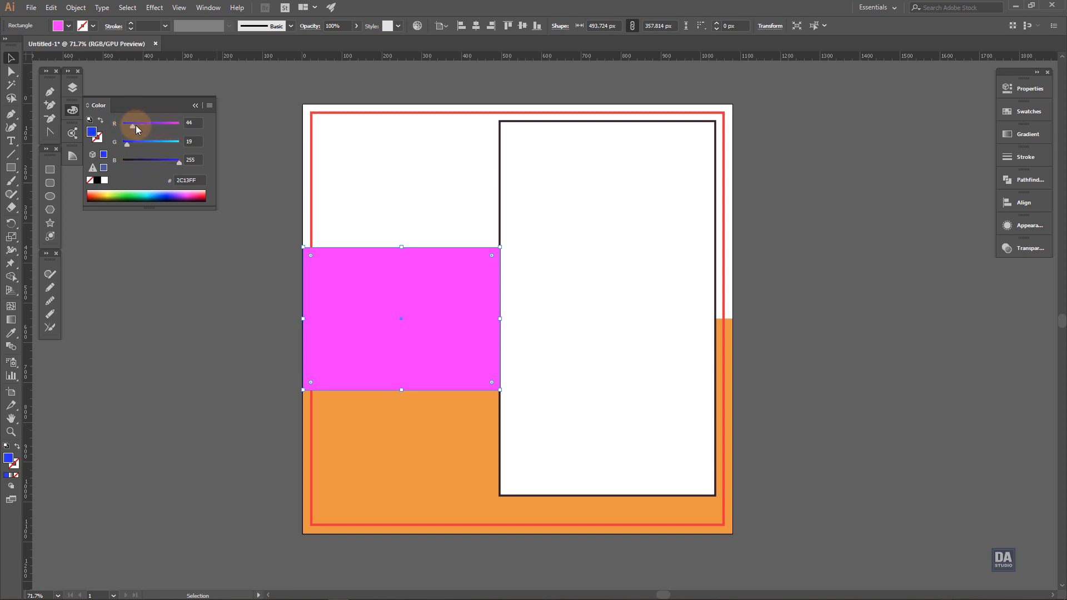
pyautogui.moveTo(146, 161); pyautogui.dragTo(148, 160)
pyautogui.moveTo(132, 123); pyautogui.dragTo(149, 142)
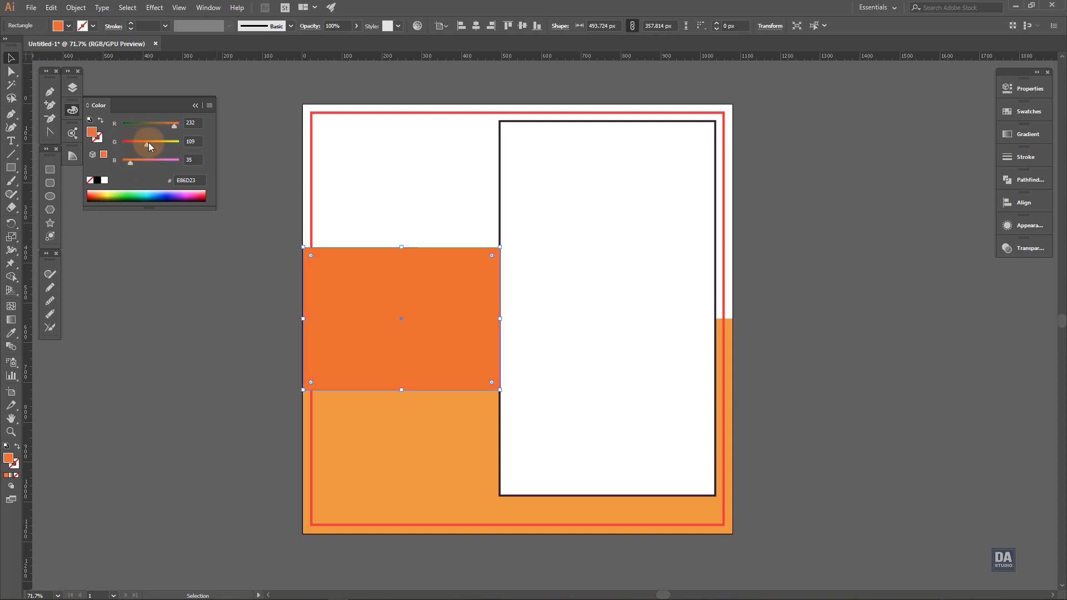
pyautogui.click(246, 340)
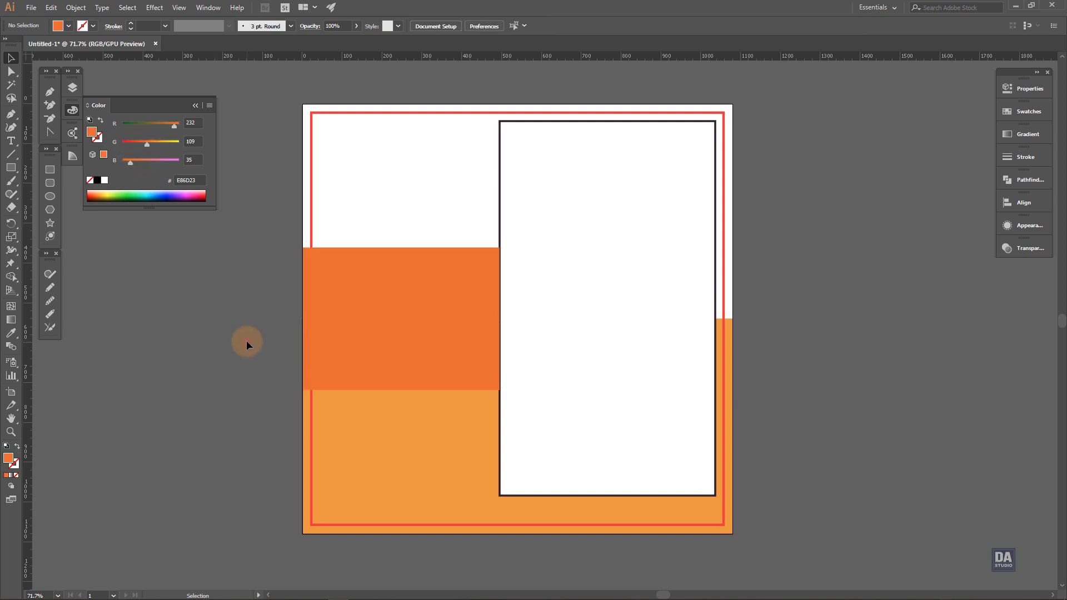
# Shrink the tall white rectangle to about 516 × 918 px, keeping its lower-left corner in place.
pyautogui.click(548, 323)
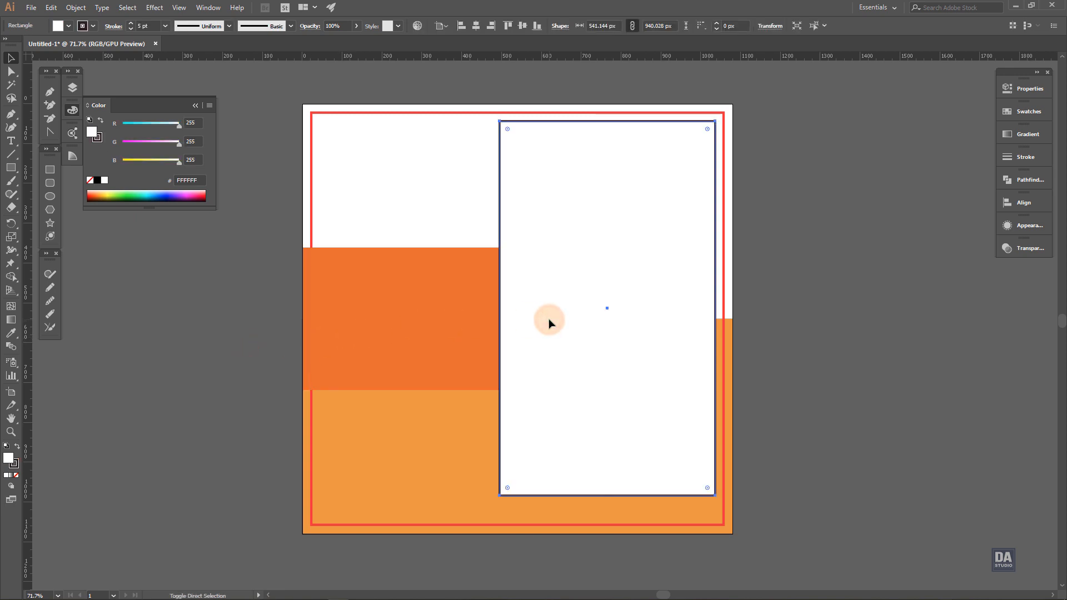
pyautogui.click(237, 353)
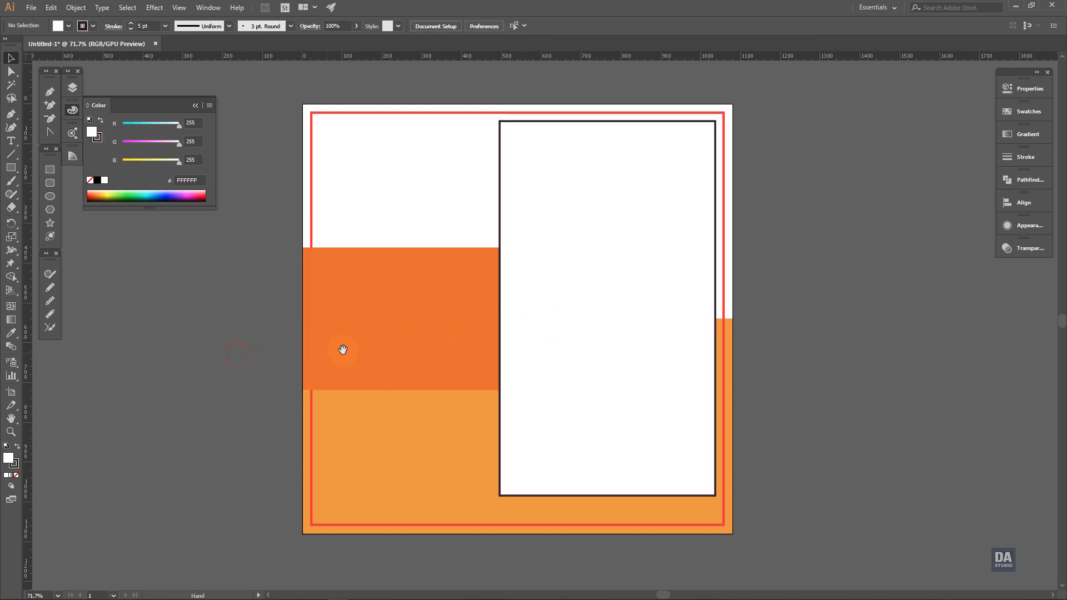
pyautogui.moveTo(344, 351); pyautogui.dragTo(356, 342)
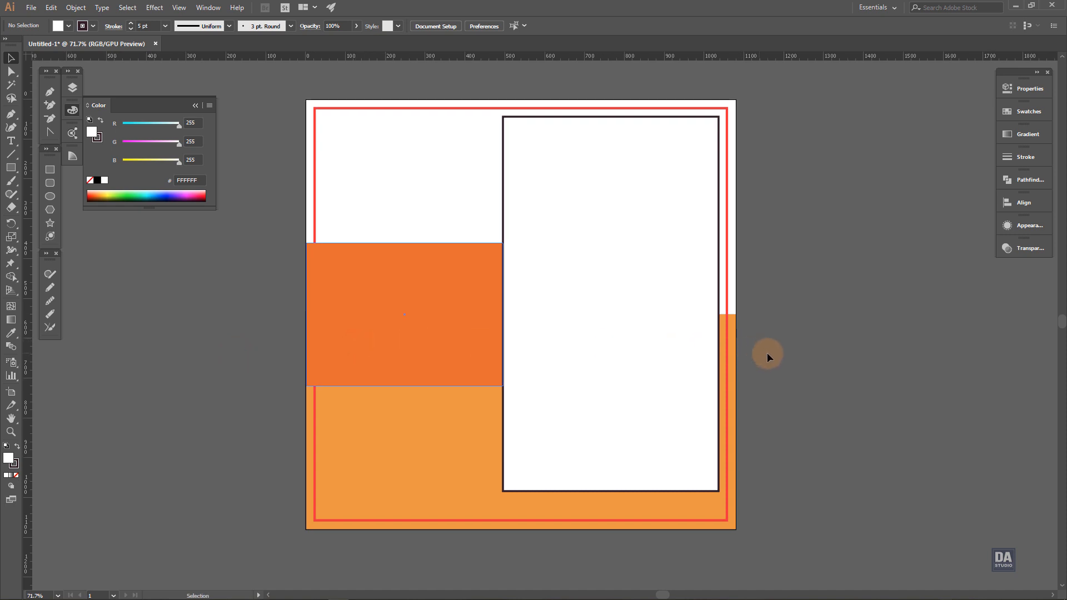
pyautogui.click(681, 351)
pyautogui.moveTo(717, 303); pyautogui.dragTo(709, 305)
pyautogui.hotkey('ctrl', 'z')
pyautogui.moveTo(605, 117); pyautogui.dragTo(607, 126)
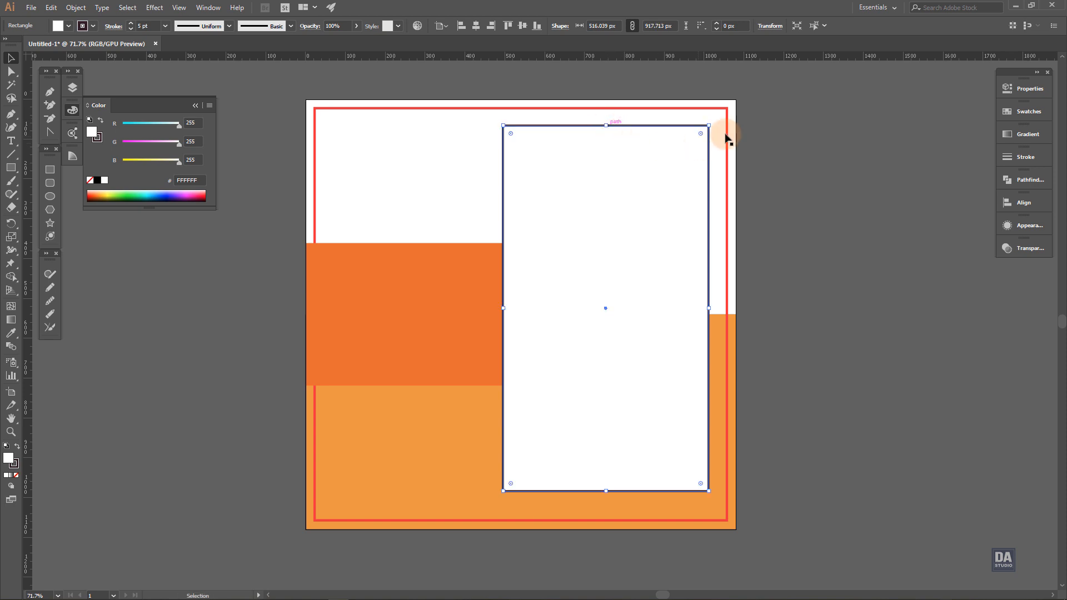
# Scale the red frame down evenly about its centre to widen the margin to the artboard edges.
pyautogui.click(727, 129)
pyautogui.click(727, 122)
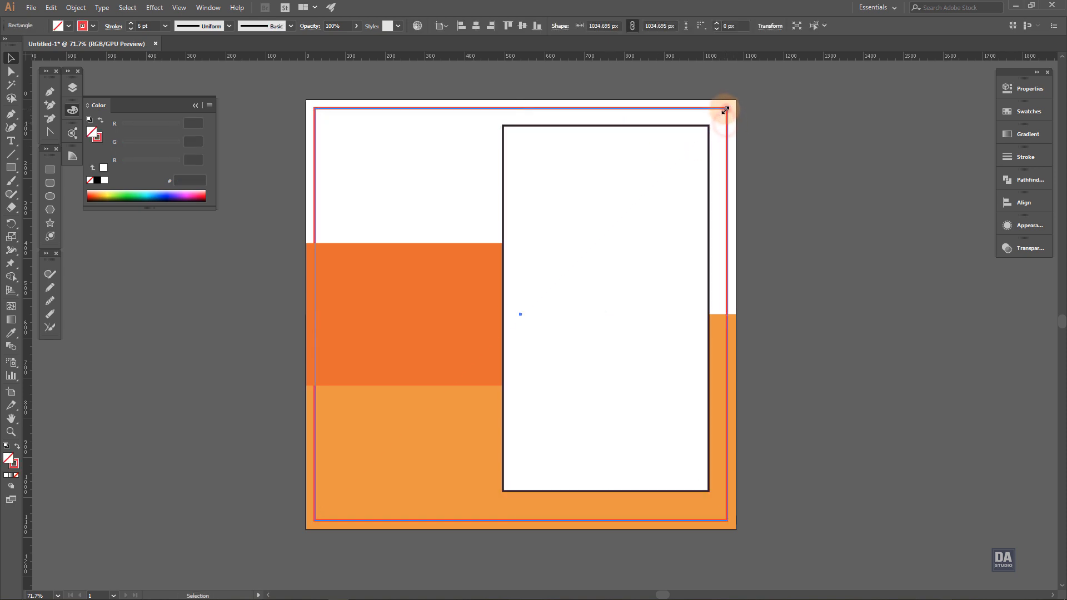
pyautogui.moveTo(724, 110); pyautogui.dragTo(720, 115)
pyautogui.click(794, 164)
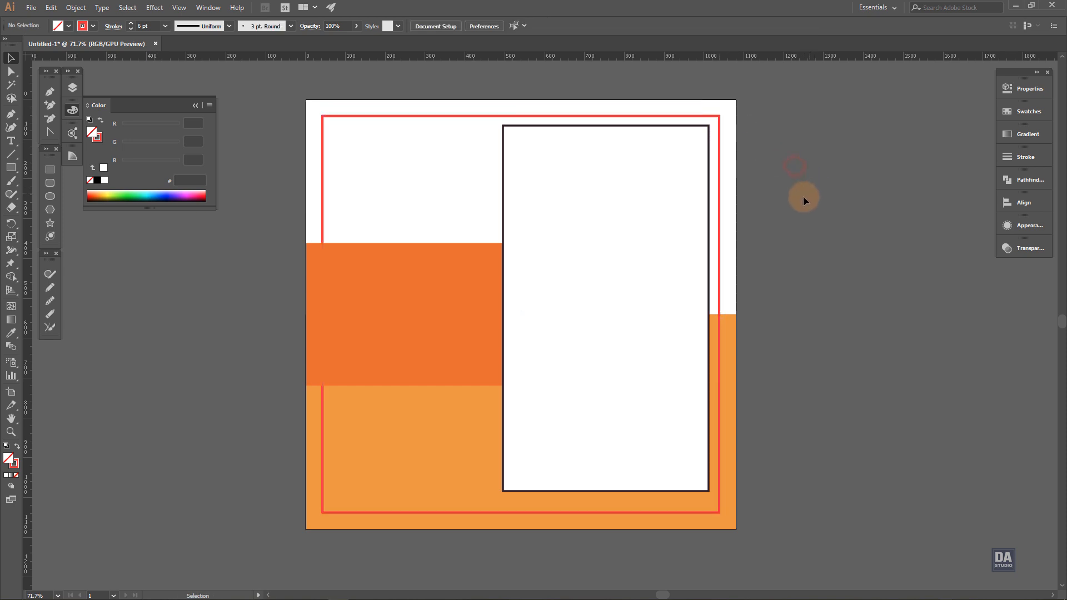
# Reduce the tall white rectangle further, pulling its upper, lower and outer edges inward from the red frame.
pyautogui.click(644, 213)
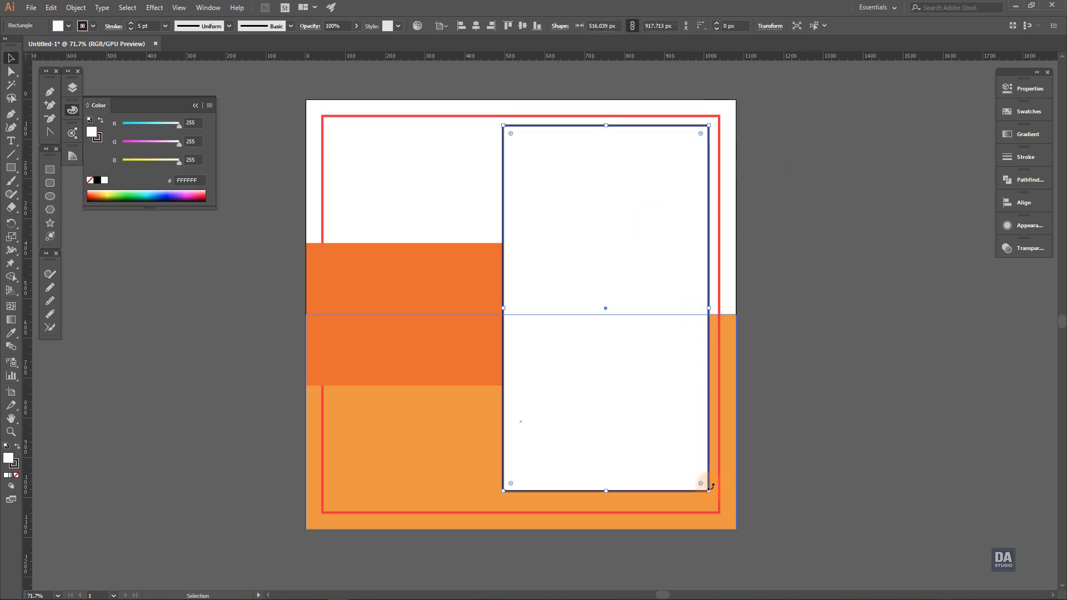
pyautogui.moveTo(704, 487); pyautogui.dragTo(705, 485)
pyautogui.moveTo(690, 449); pyautogui.dragTo(684, 449)
pyautogui.click(828, 445)
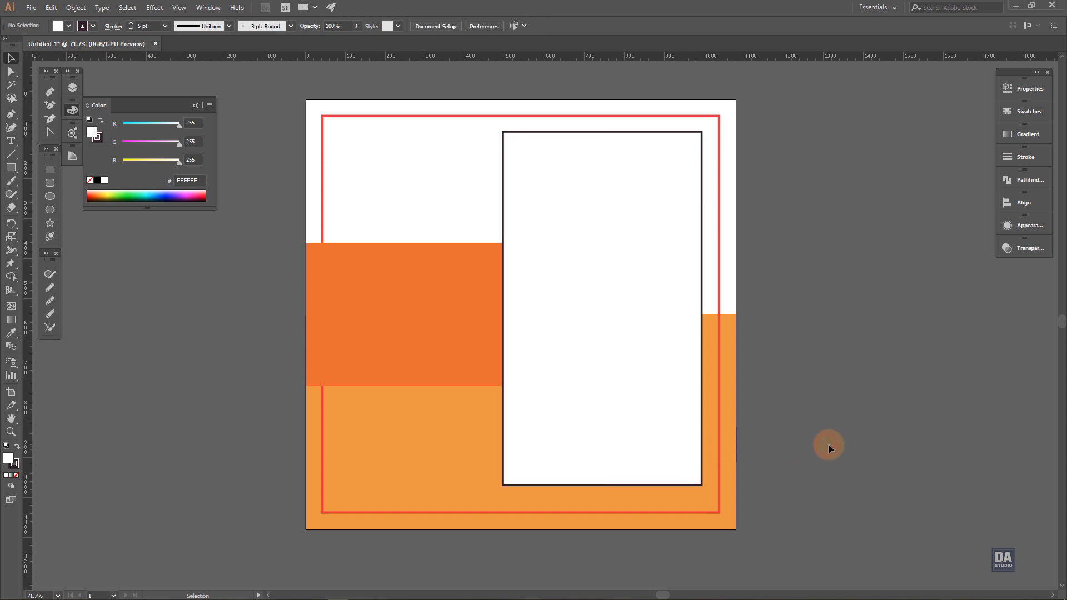
# Draw a narrow vertical bar about 50 × 773 px on the empty canvas beside the artboard.
pyautogui.moveTo(826, 445); pyautogui.dragTo(685, 457)
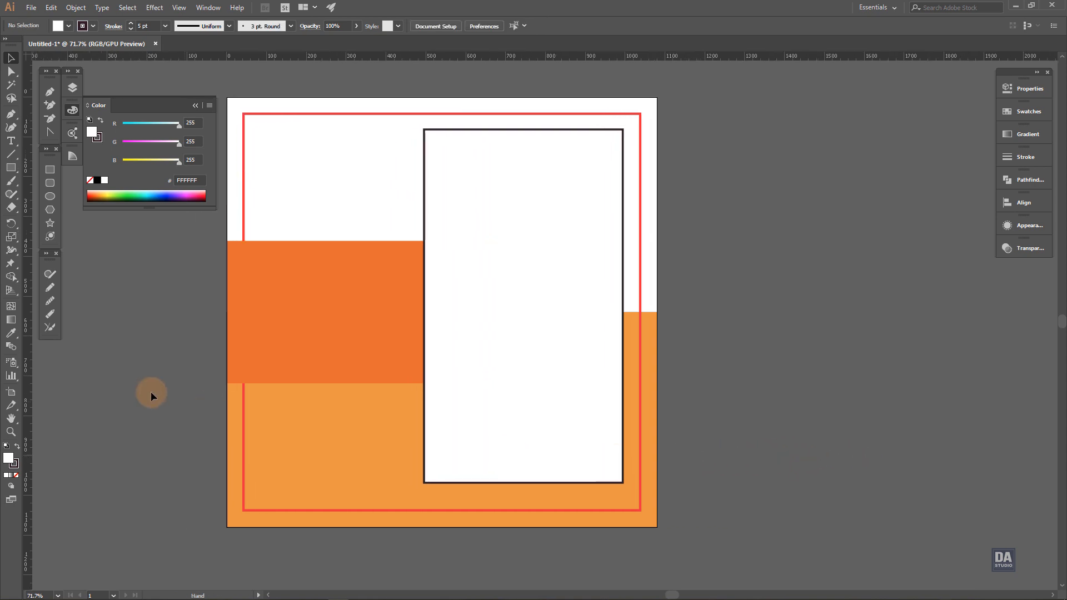
pyautogui.click(51, 169)
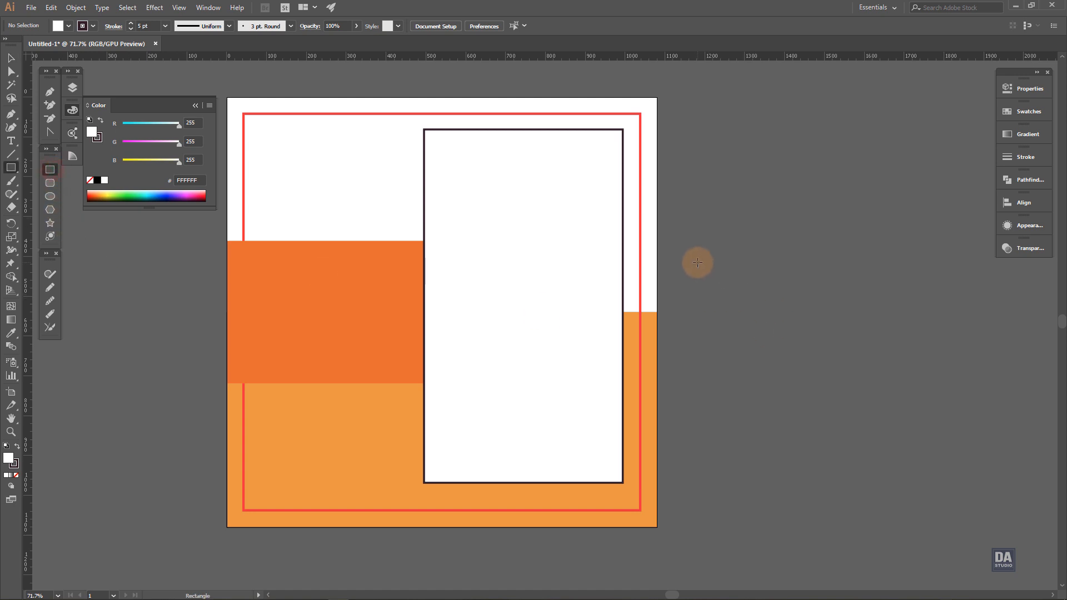
pyautogui.moveTo(698, 262); pyautogui.dragTo(652, 465)
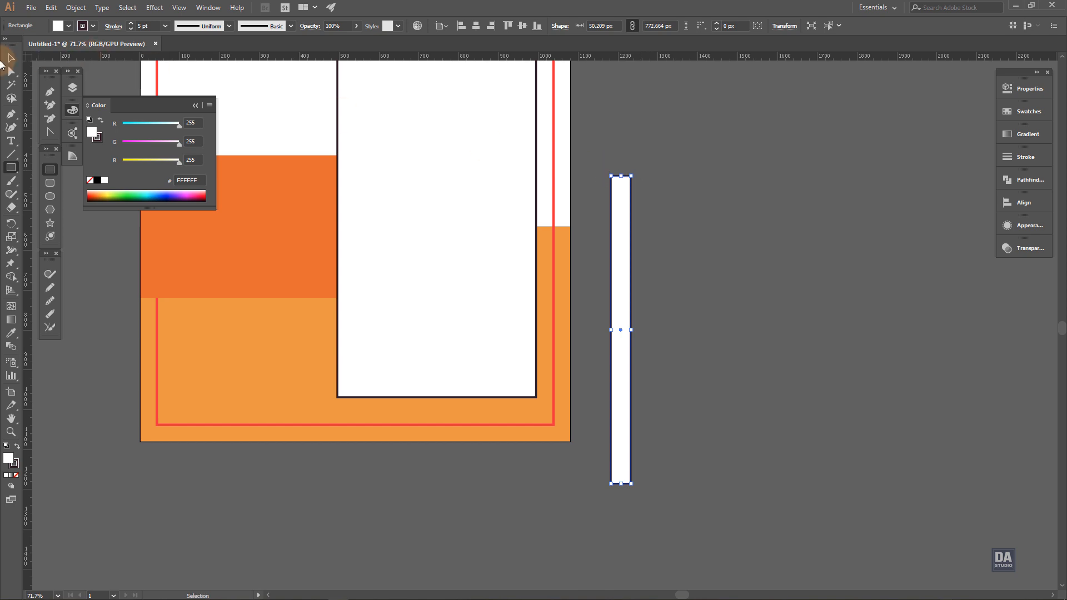
# Duplicate the narrow bar sideways with a small gap and repeat the copy to make a row of twelve evenly spaced bars.
pyautogui.click(11, 59)
pyautogui.moveTo(639, 294); pyautogui.dragTo(654, 298)
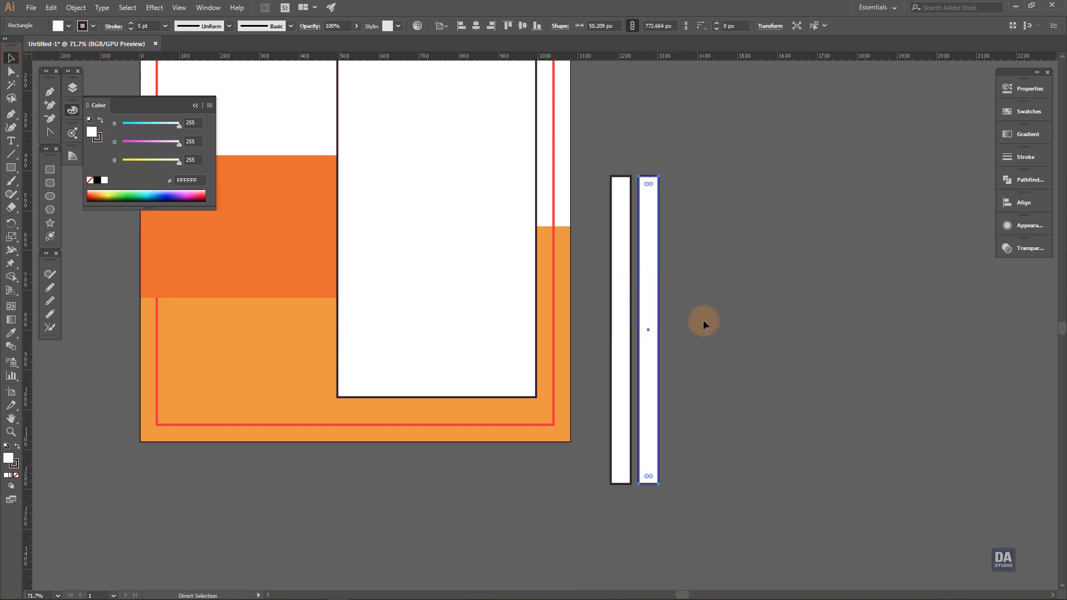
pyautogui.hotkey('ctrl', 'j')
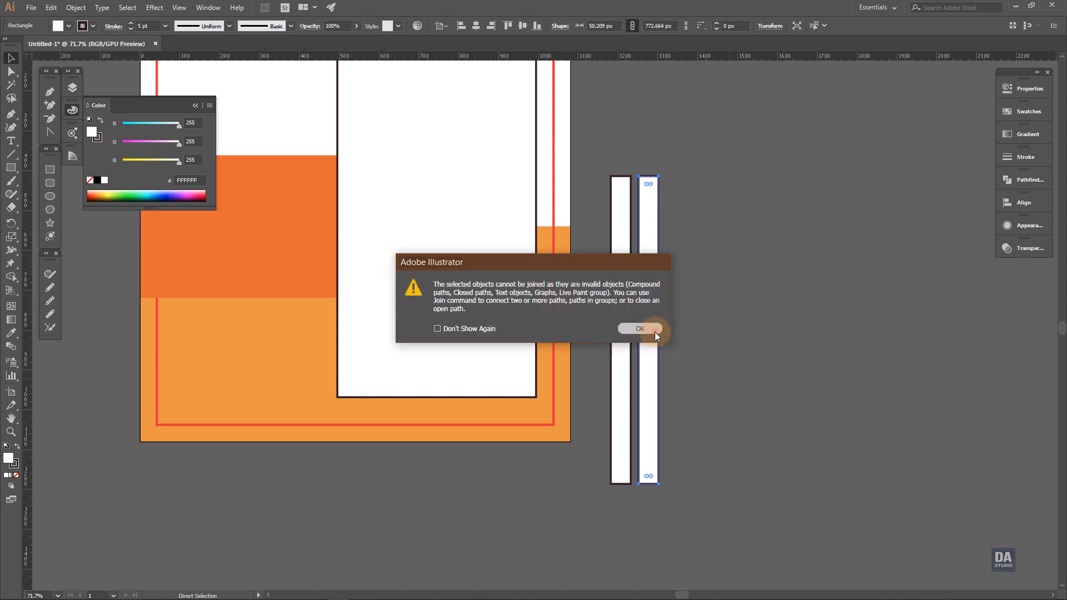
pyautogui.click(655, 332)
pyautogui.hotkey('ctrl', 'd')
pyautogui.hotkey('ctrl', 'd')
pyautogui.hotkey('ctrl', 'd')
pyautogui.hotkey('ctrl', 'd')
pyautogui.hotkey('ctrl', 'd')
pyautogui.hotkey('ctrl', 'd')
pyautogui.hotkey('ctrl', 'd')
pyautogui.hotkey('ctrl', 'd')
pyautogui.hotkey('ctrl', 'd')
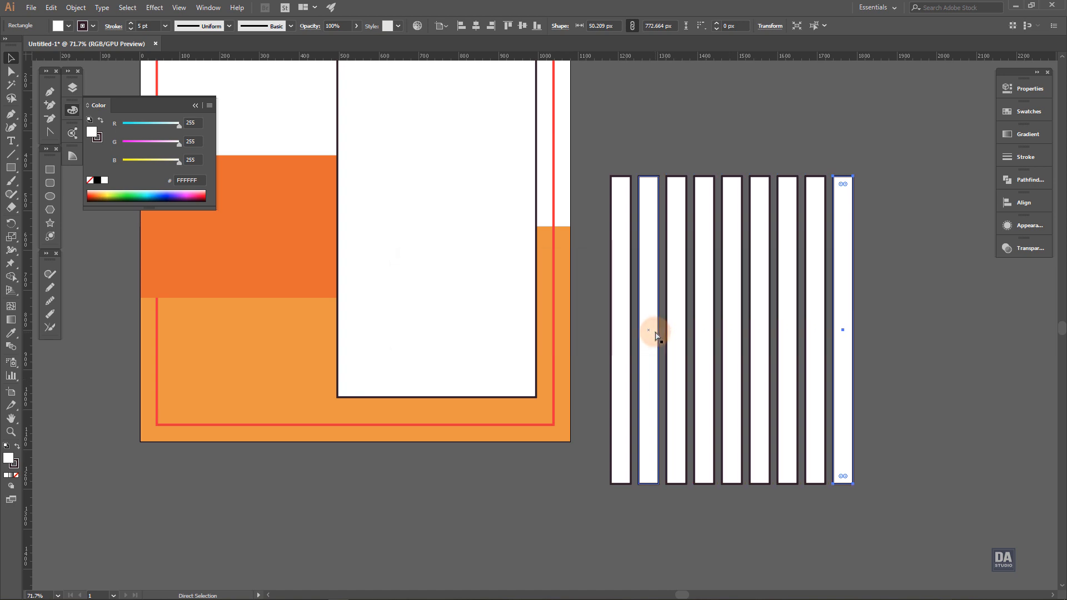
pyautogui.hotkey('ctrl', 'd')
pyautogui.moveTo(935, 426); pyautogui.dragTo(791, 454)
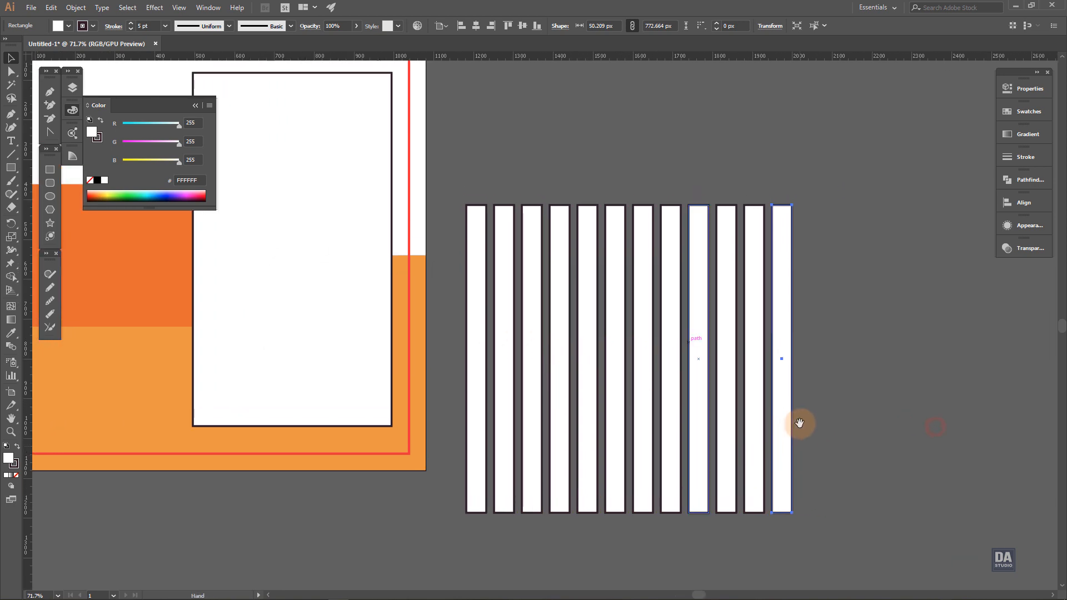
# Remove the stroke from all twelve bars and fill them with red-orange FF4527.
pyautogui.moveTo(857, 175); pyautogui.dragTo(451, 530)
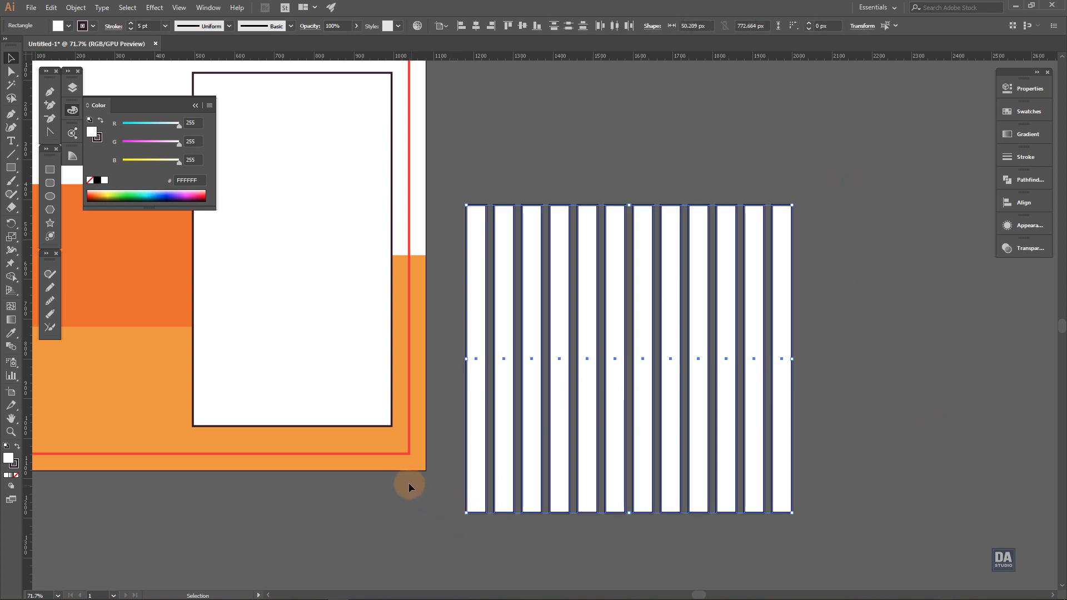
pyautogui.press('x')
pyautogui.click(90, 181)
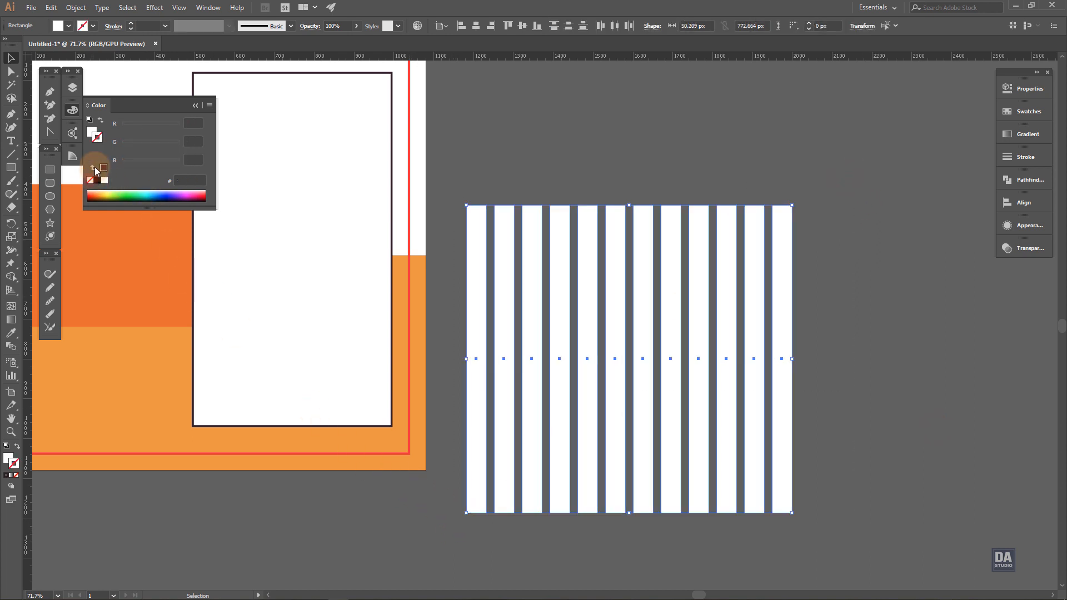
pyautogui.click(92, 139)
pyautogui.moveTo(136, 143); pyautogui.dragTo(131, 160)
pyautogui.click(137, 143)
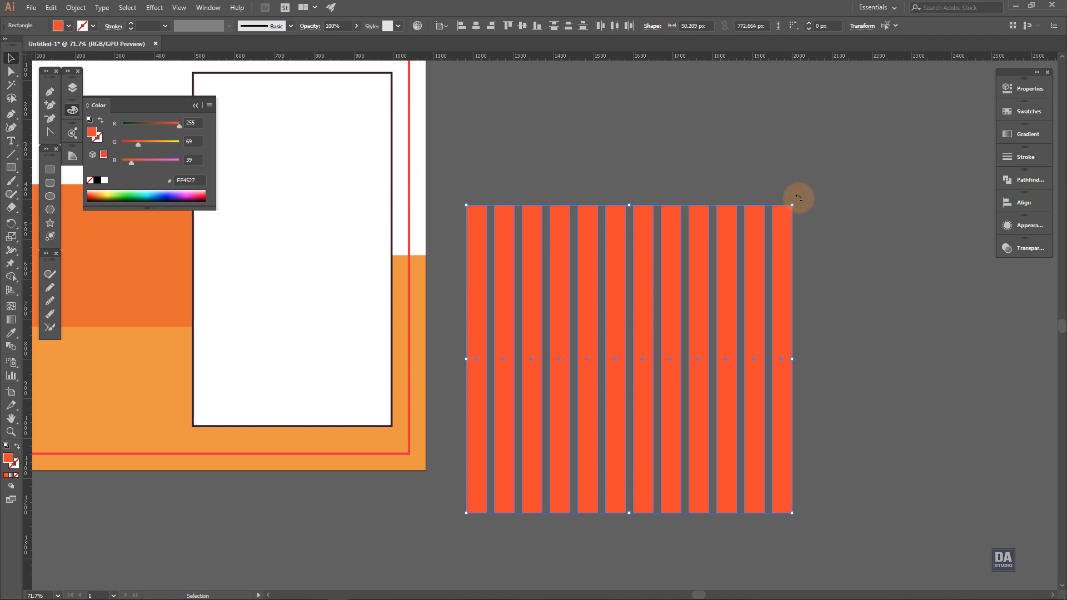
# Rotate the row of bars 45° and enlarge it until each bar is about 84 × 1290 px.
pyautogui.moveTo(798, 199); pyautogui.dragTo(912, 286)
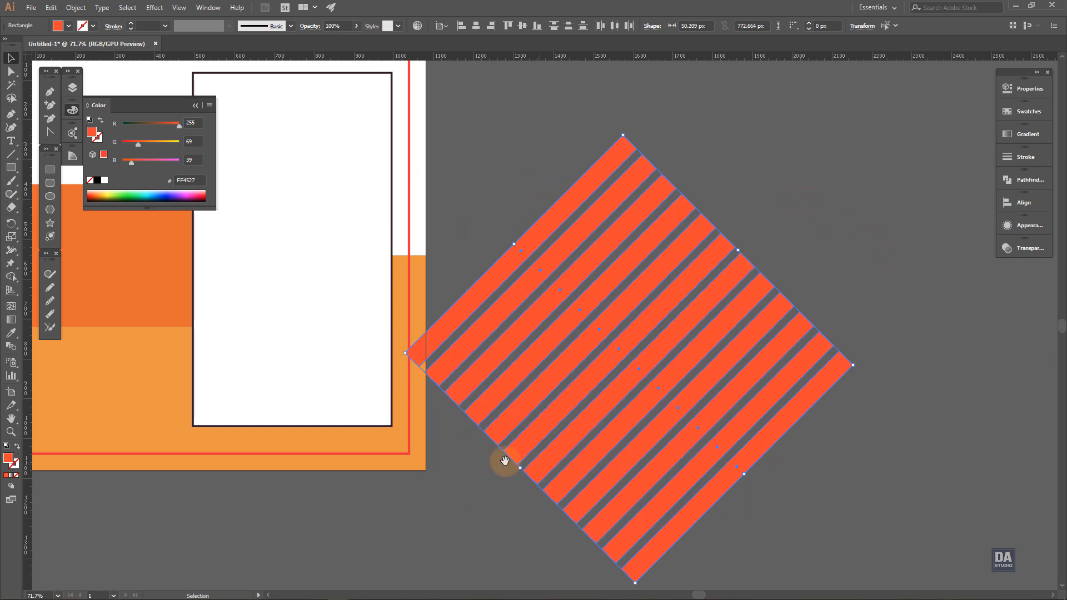
pyautogui.moveTo(496, 451); pyautogui.dragTo(617, 415)
pyautogui.moveTo(735, 395); pyautogui.dragTo(688, 374)
pyautogui.moveTo(790, 386); pyautogui.dragTo(623, 383)
pyautogui.moveTo(495, 384); pyautogui.dragTo(566, 379)
pyautogui.moveTo(580, 321); pyautogui.dragTo(648, 322)
pyautogui.moveTo(649, 394); pyautogui.dragTo(676, 362)
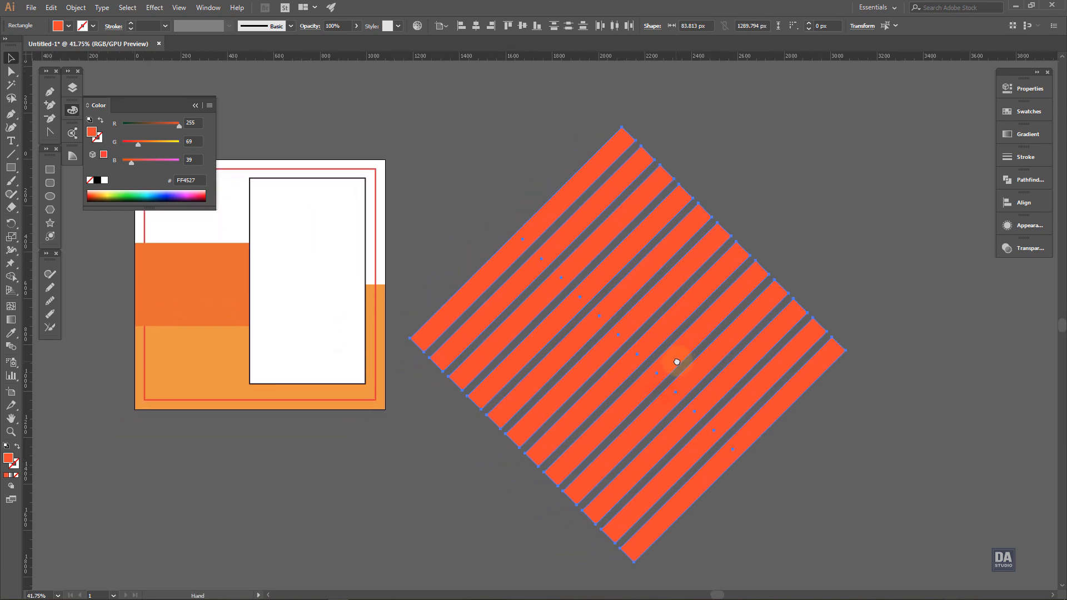
# Unite the diagonal bars into a single shape with Pathfinder.
pyautogui.click(1017, 181)
pyautogui.click(881, 204)
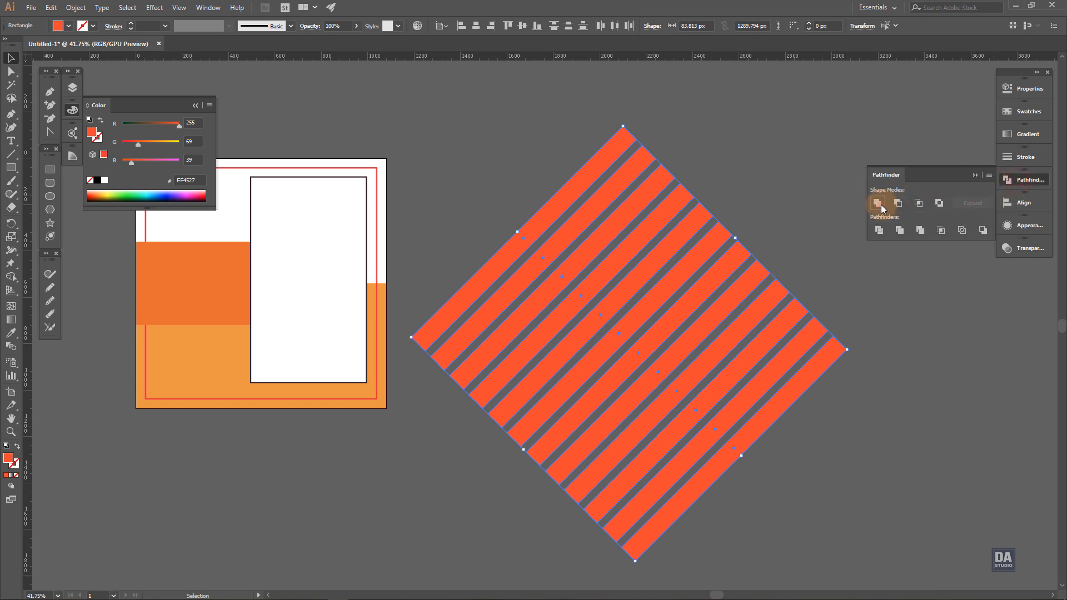
pyautogui.click(908, 331)
# Place a copy of the artboard's 1080 × 540 px orange block over the diagonal stripes and bring it to the front.
pyautogui.moveTo(161, 379); pyautogui.dragTo(538, 386)
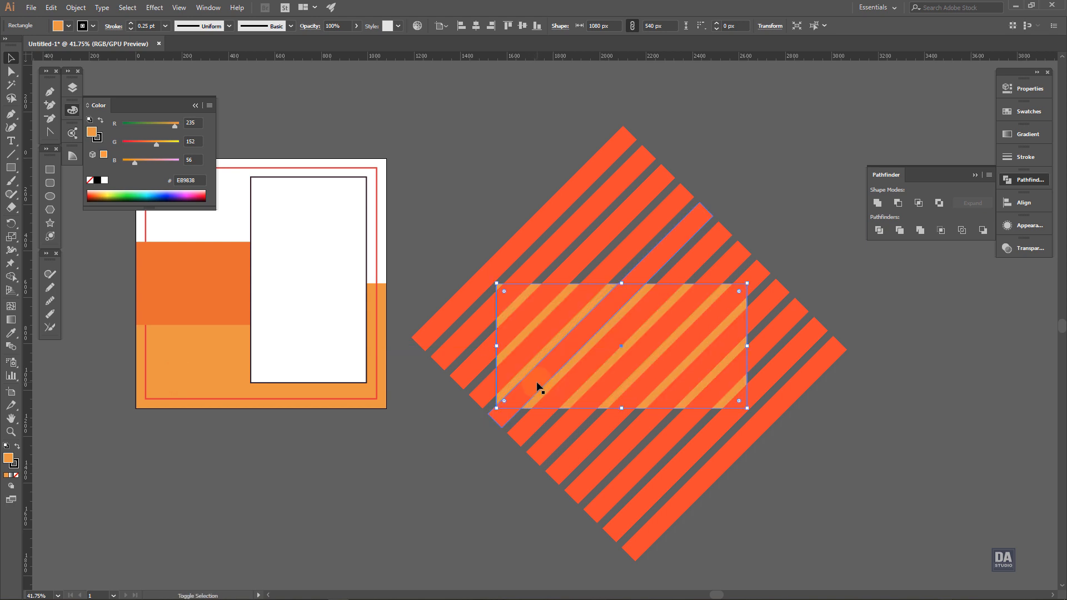
pyautogui.rightClick(544, 388)
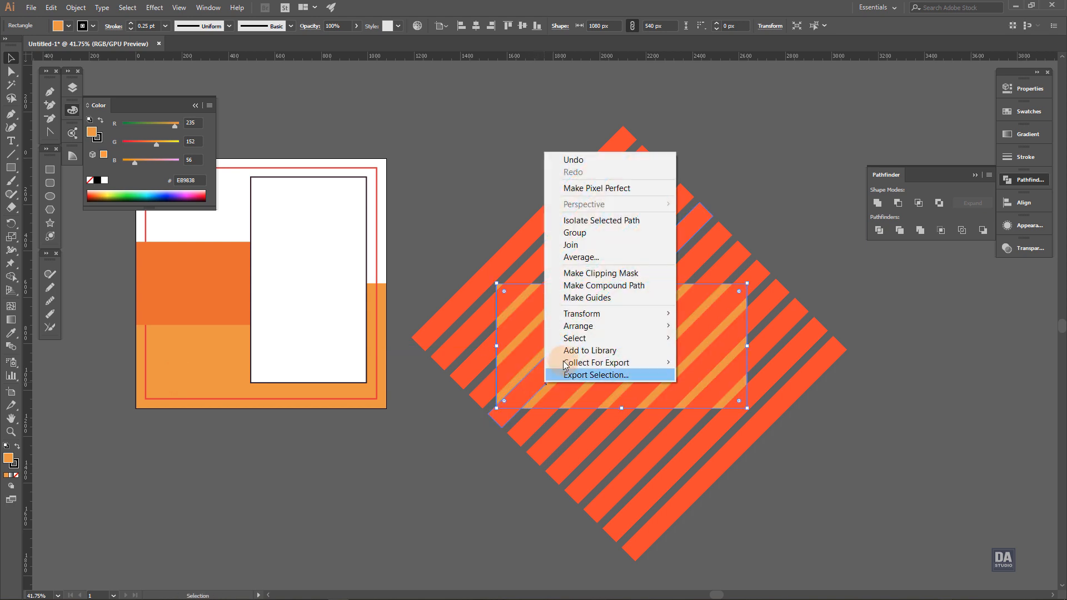
pyautogui.click(581, 327)
pyautogui.click(739, 328)
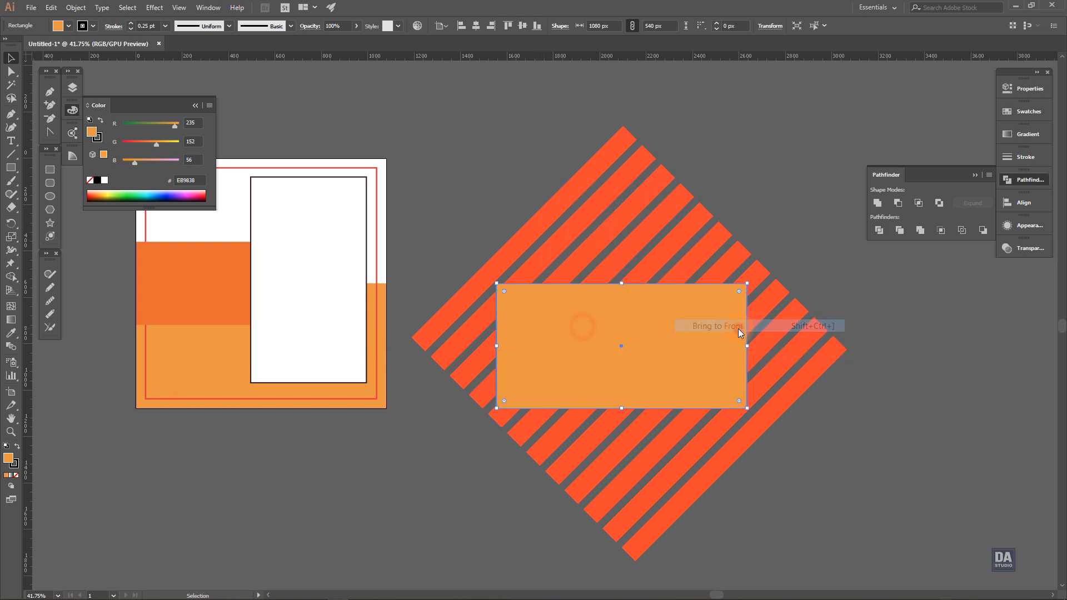
# Clip the diagonal stripes to the copied orange rectangle with a clipping mask.
pyautogui.keyDown('shift'); pyautogui.click(792, 345); pyautogui.keyUp('shift')
pyautogui.rightClick(793, 345)
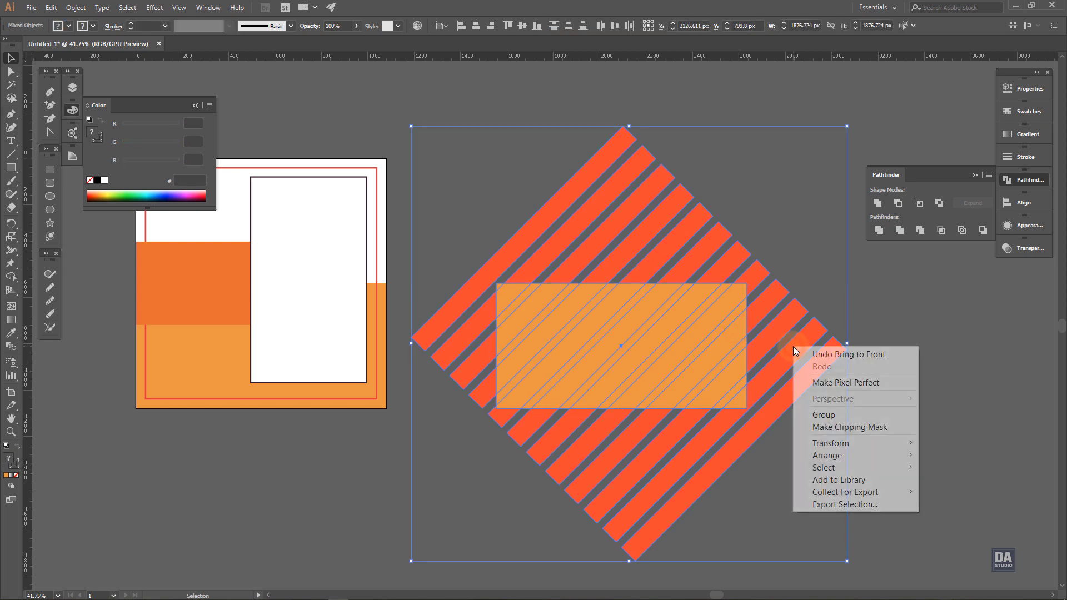
pyautogui.click(828, 428)
pyautogui.click(778, 422)
# Move the clipped stripes onto the artboard's orange block and stack them directly above it, behind the frame and panels.
pyautogui.moveTo(451, 381); pyautogui.dragTo(314, 411)
pyautogui.keyDown('ctrl'); pyautogui.click(328, 406); pyautogui.keyUp('ctrl')
pyautogui.moveTo(401, 358); pyautogui.dragTo(438, 356)
pyautogui.hotkey('ctrl', 'shift', '[')
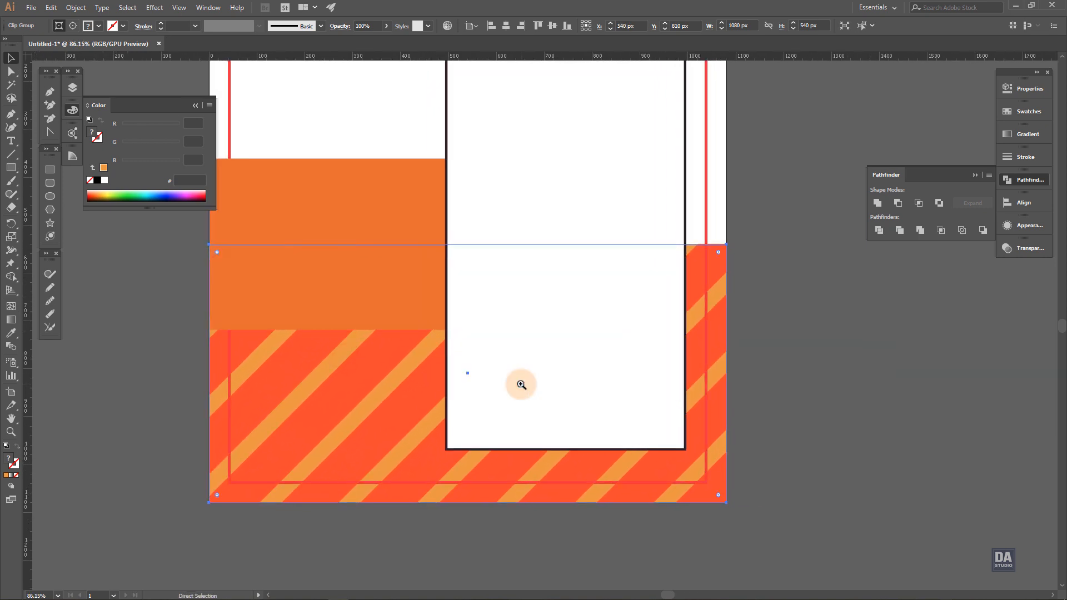
pyautogui.hotkey('ctrl', '[')
pyautogui.hotkey('ctrl', ']')
# Set the clipped stripes to Multiply blending with 25% opacity.
pyautogui.click(1022, 251)
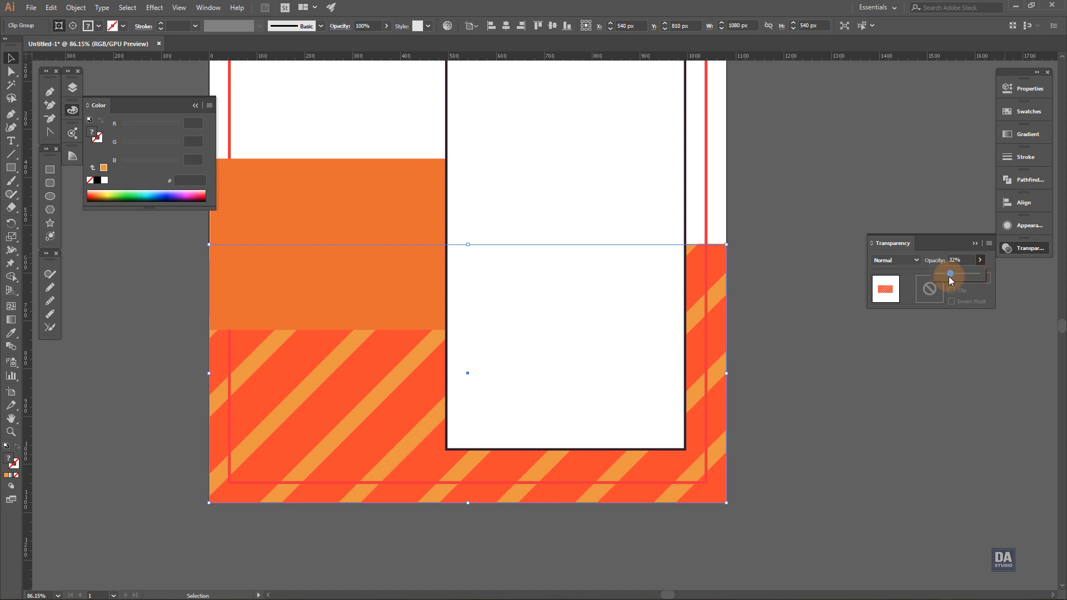
pyautogui.moveTo(949, 276); pyautogui.dragTo(948, 275)
pyautogui.click(911, 260)
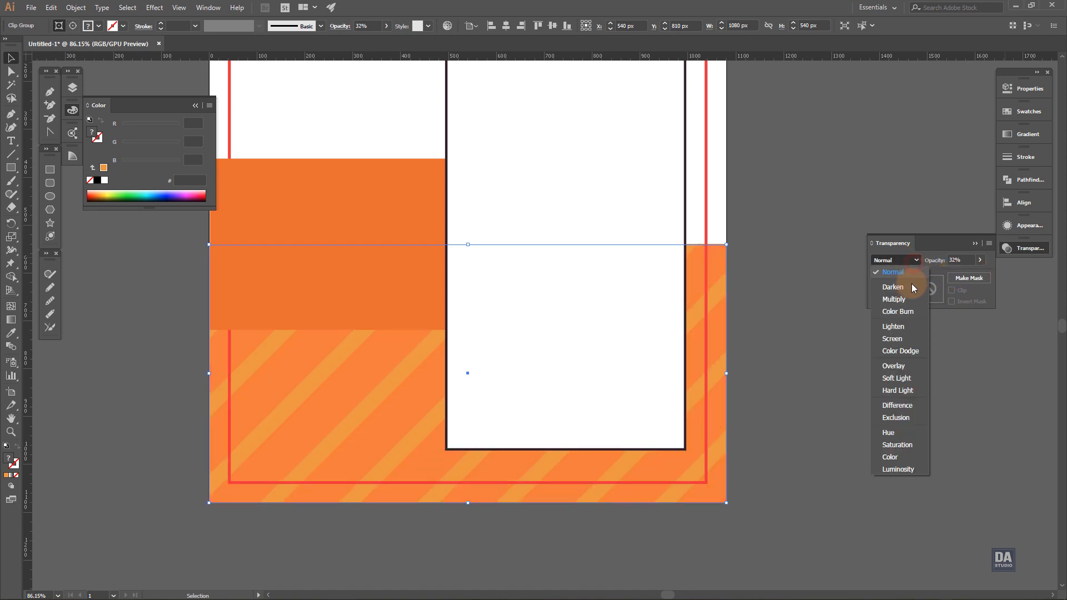
pyautogui.click(911, 298)
pyautogui.click(979, 262)
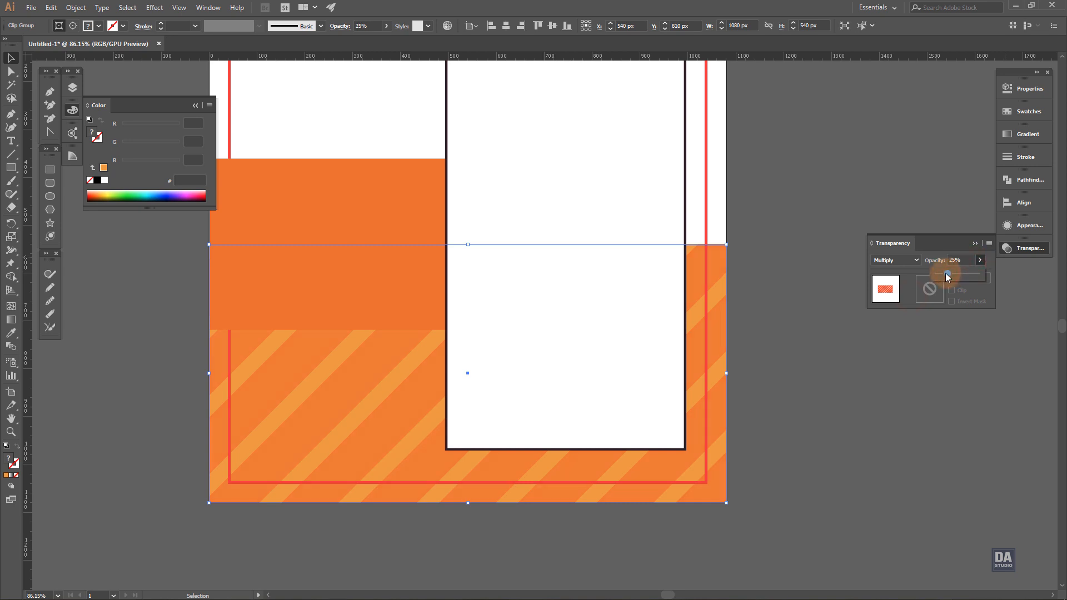
pyautogui.click(790, 396)
pyautogui.click(792, 396)
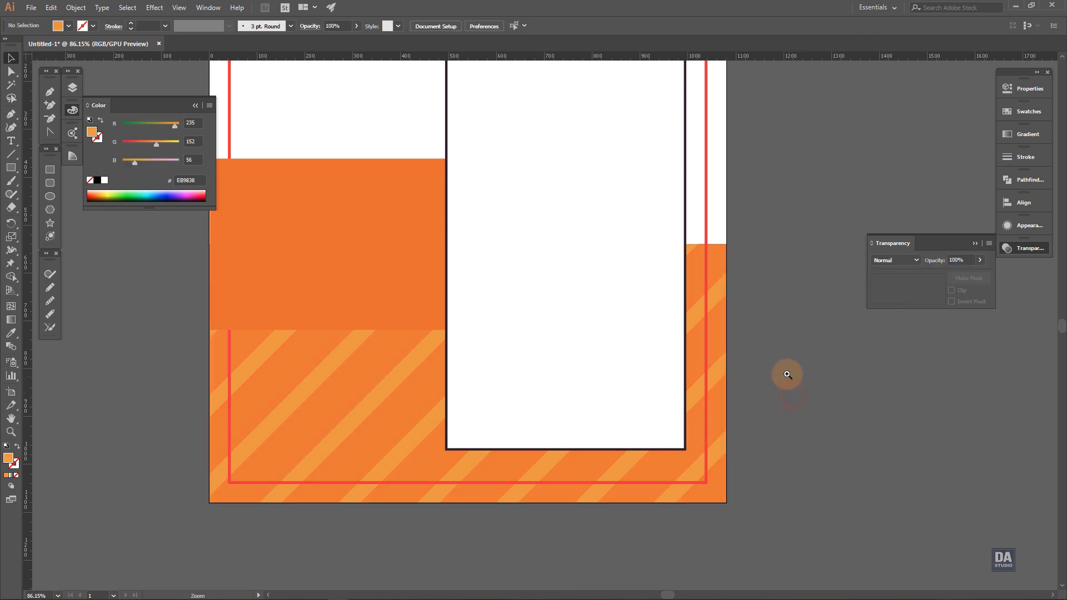
# Delete the 1080 × 540 px orange block lying beneath the clipped diagonal stripes.
pyautogui.moveTo(786, 374); pyautogui.dragTo(707, 339)
pyautogui.moveTo(776, 340); pyautogui.dragTo(709, 350)
pyautogui.moveTo(623, 343); pyautogui.dragTo(655, 346)
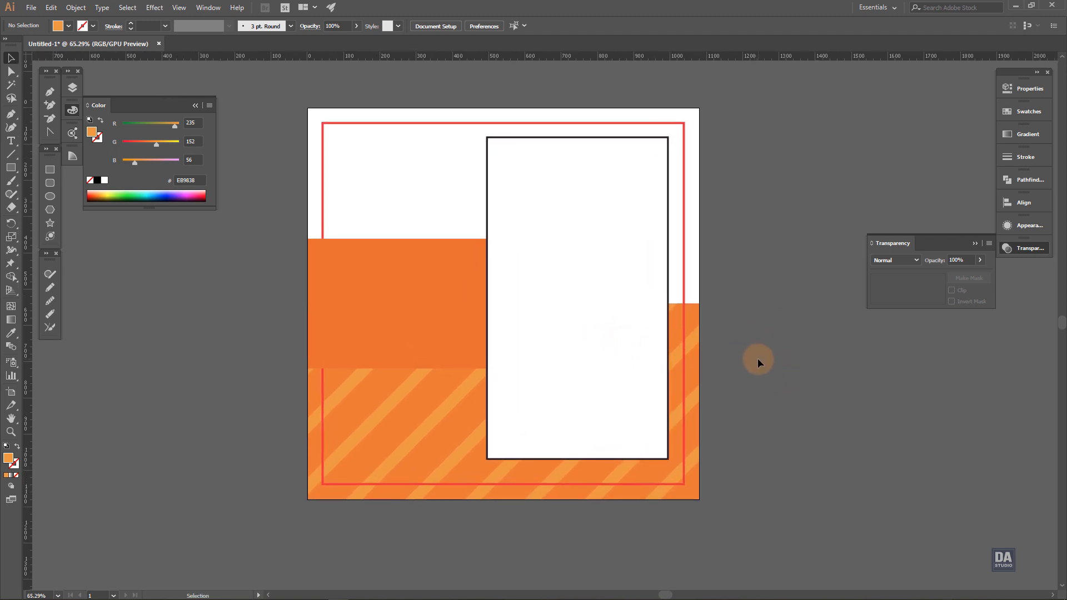
pyautogui.hotkey('ctrl', '0')
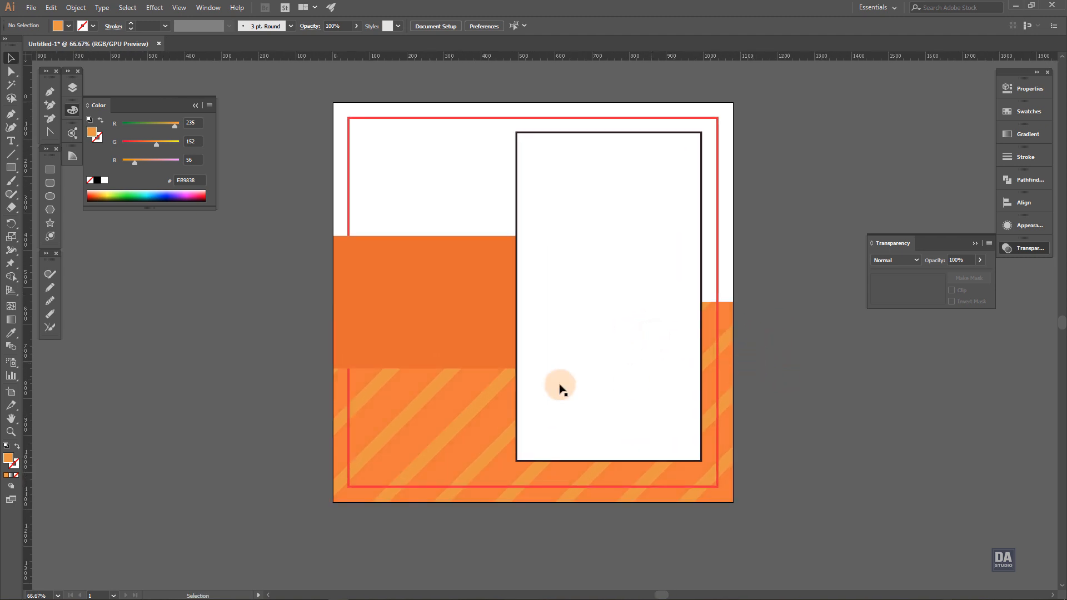
pyautogui.moveTo(483, 400); pyautogui.dragTo(898, 400)
pyautogui.press('Delete')
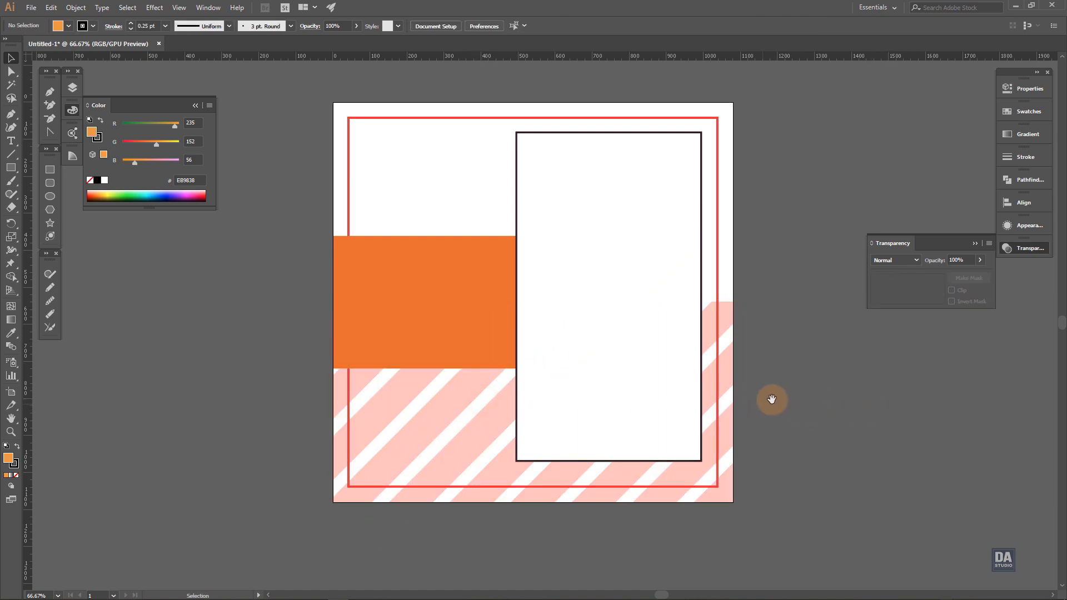
# Recolour the diagonal stripes inside the clip group black (000000).
pyautogui.moveTo(769, 400); pyautogui.dragTo(725, 417)
pyautogui.moveTo(497, 416); pyautogui.dragTo(526, 415)
pyautogui.press('v')
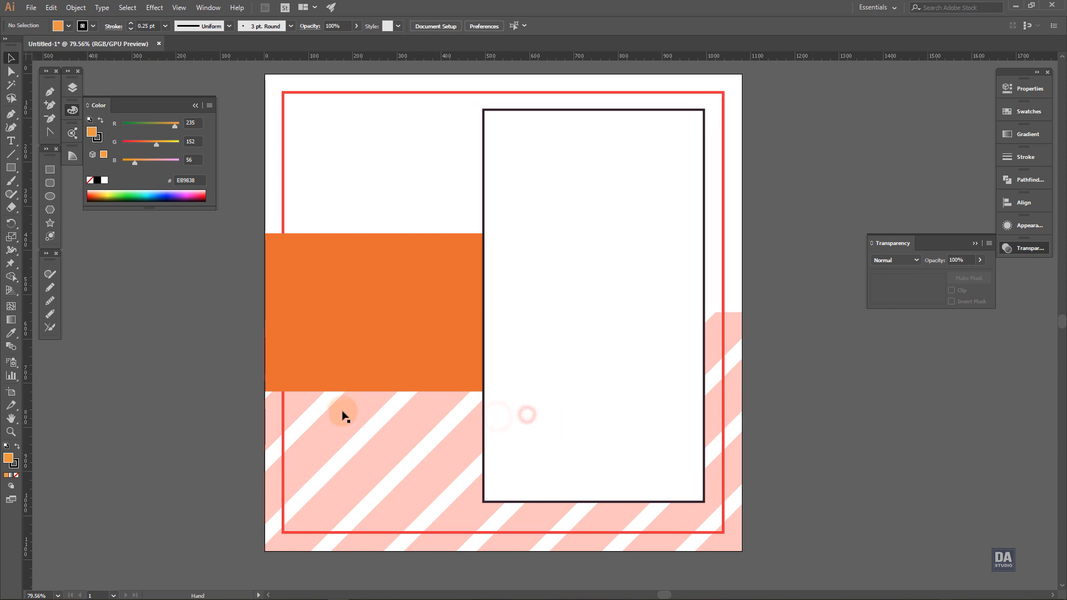
pyautogui.click(343, 413)
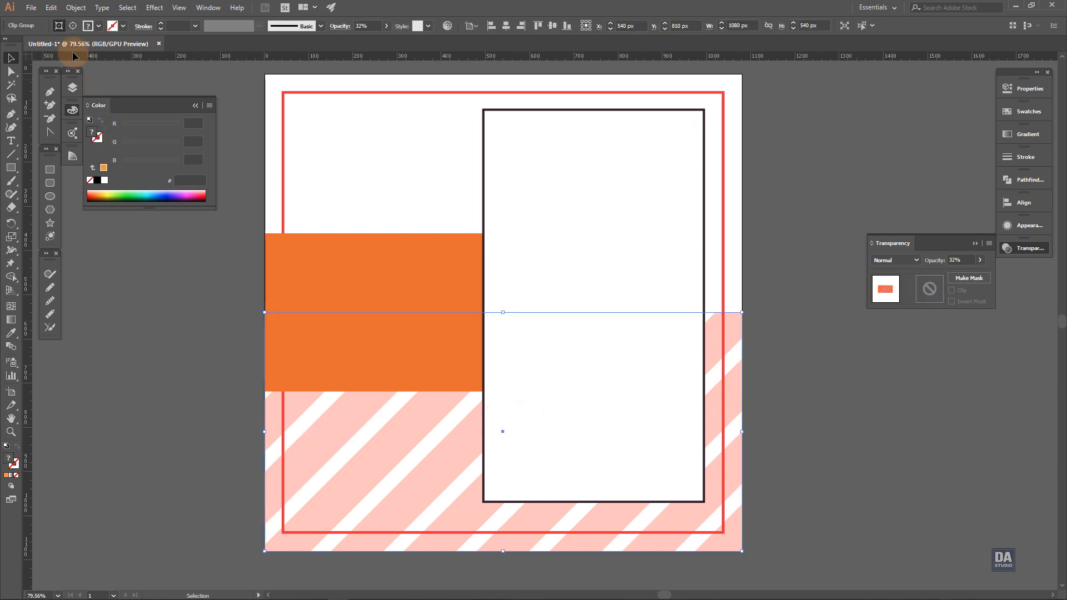
pyautogui.click(71, 26)
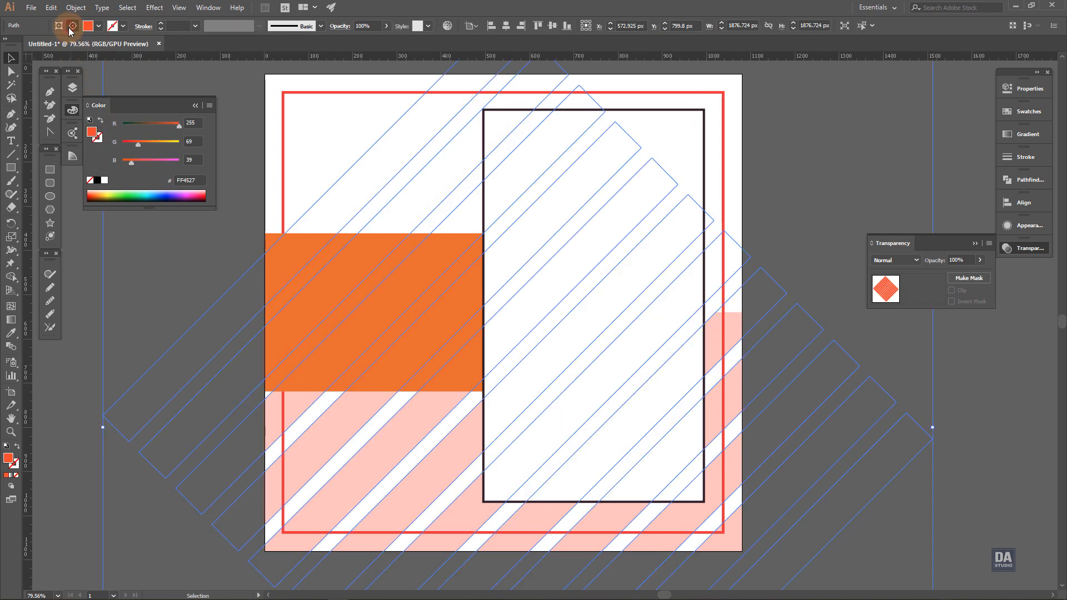
pyautogui.click(98, 182)
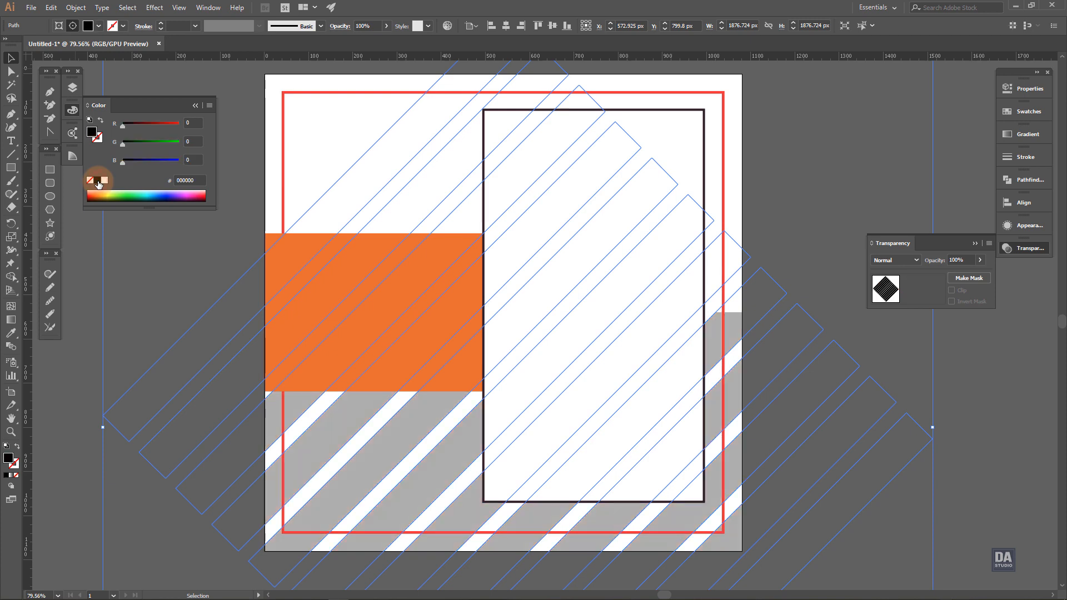
pyautogui.click(166, 251)
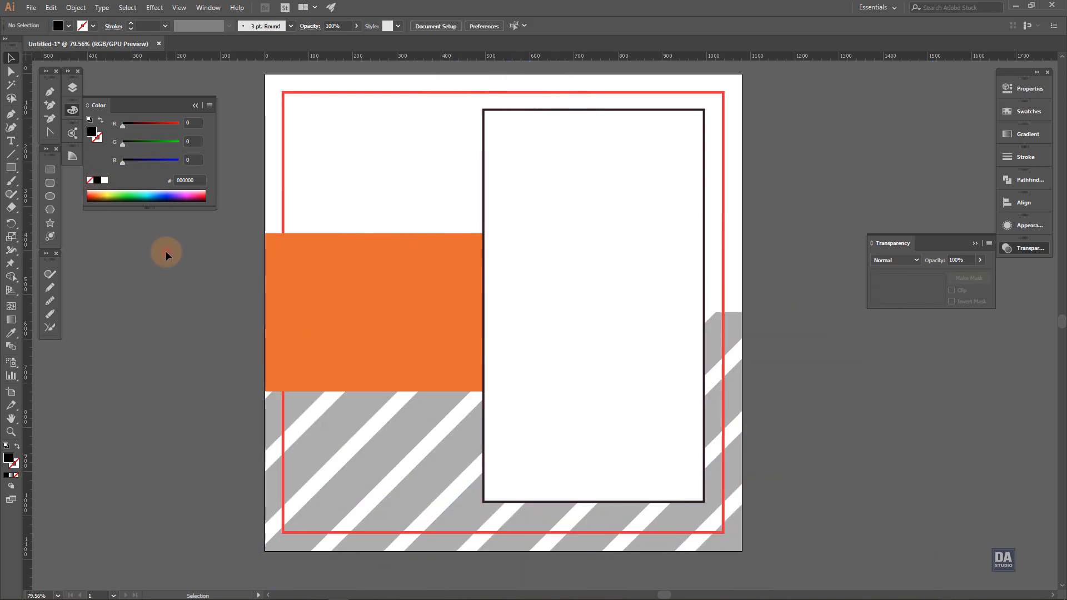
# Create a copy of the clipped stripes reflected across the horizontal axis and move it onto the artboard's upper half, centred at Y 270 px.
pyautogui.click(401, 475)
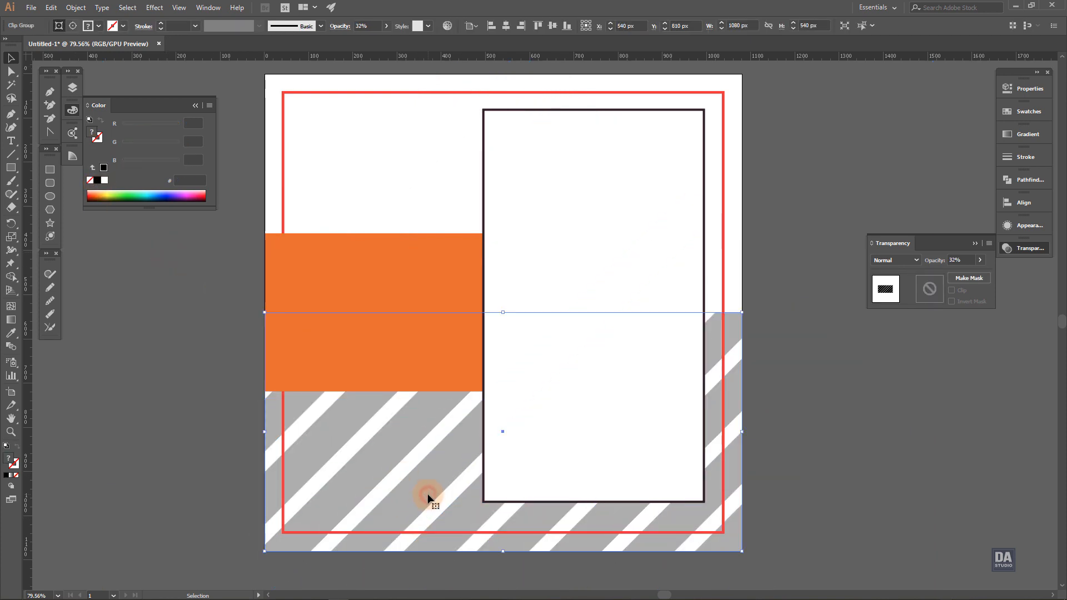
pyautogui.rightClick(425, 482)
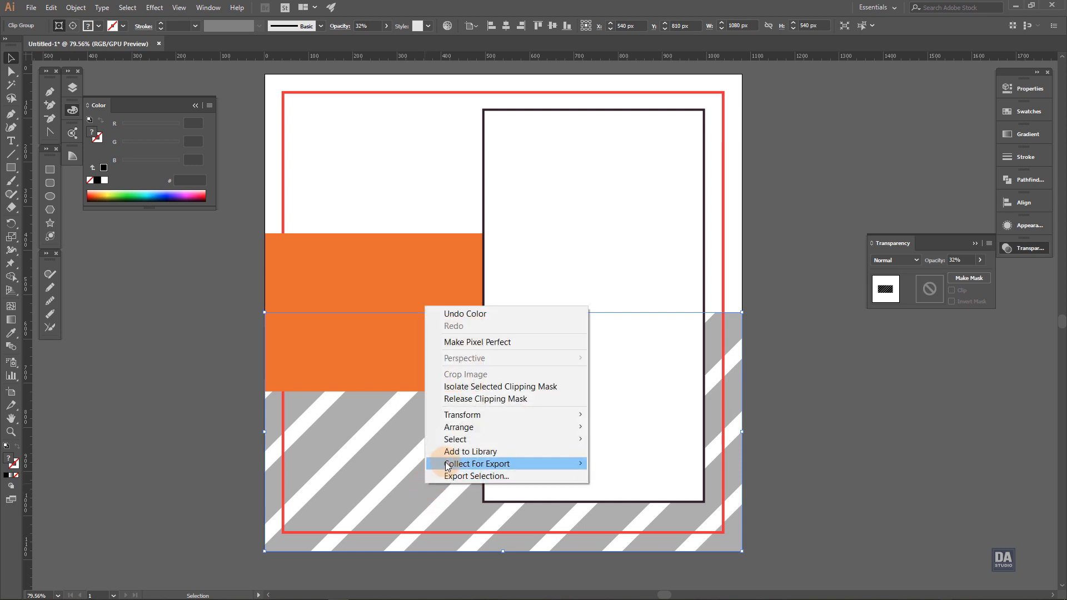
pyautogui.moveTo(489, 415)
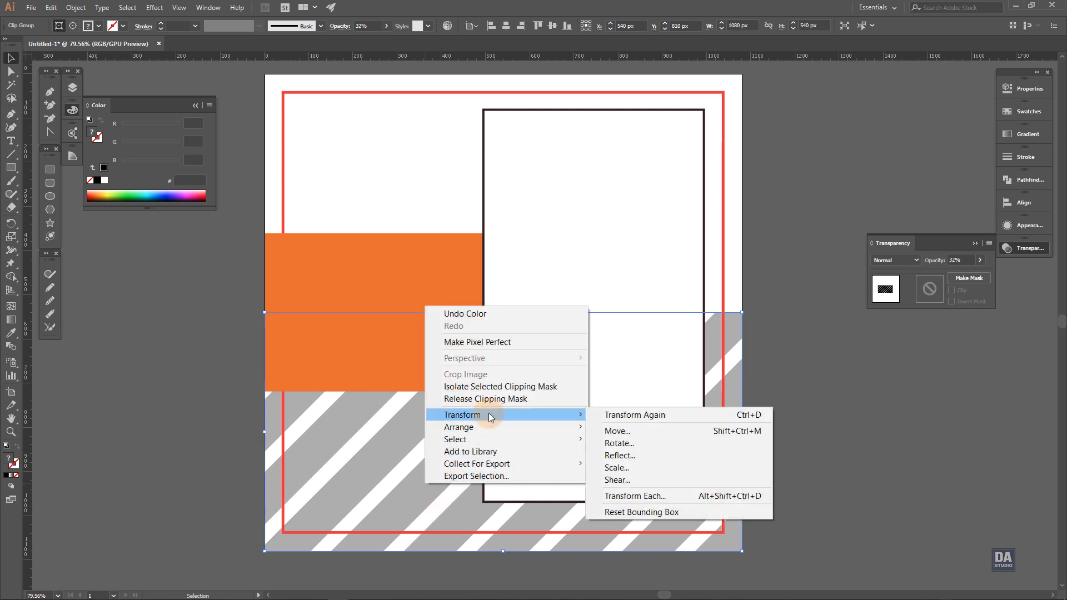
pyautogui.click(642, 454)
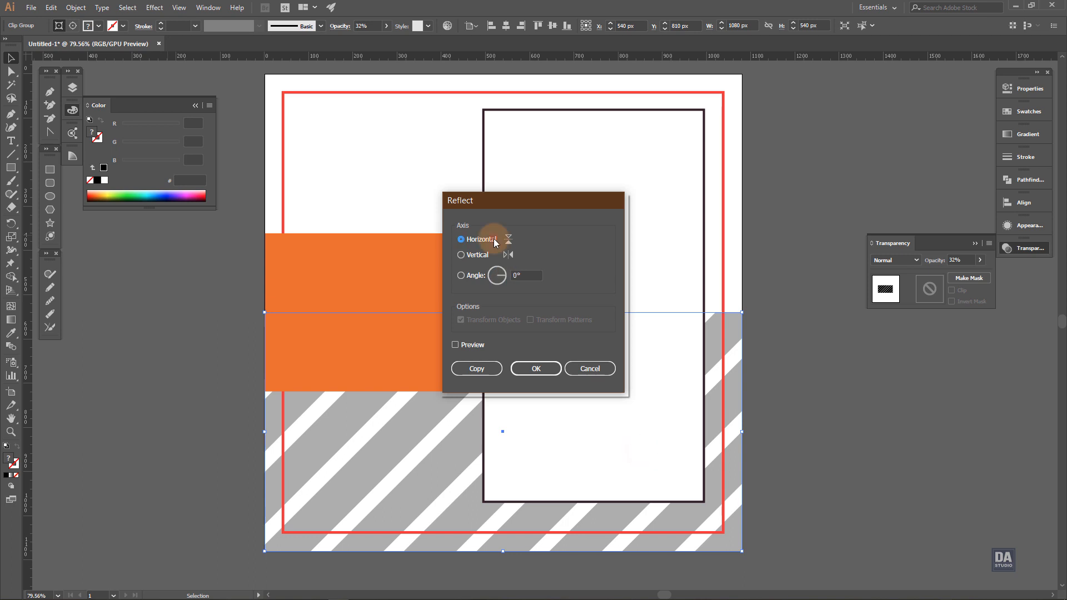
pyautogui.click(455, 345)
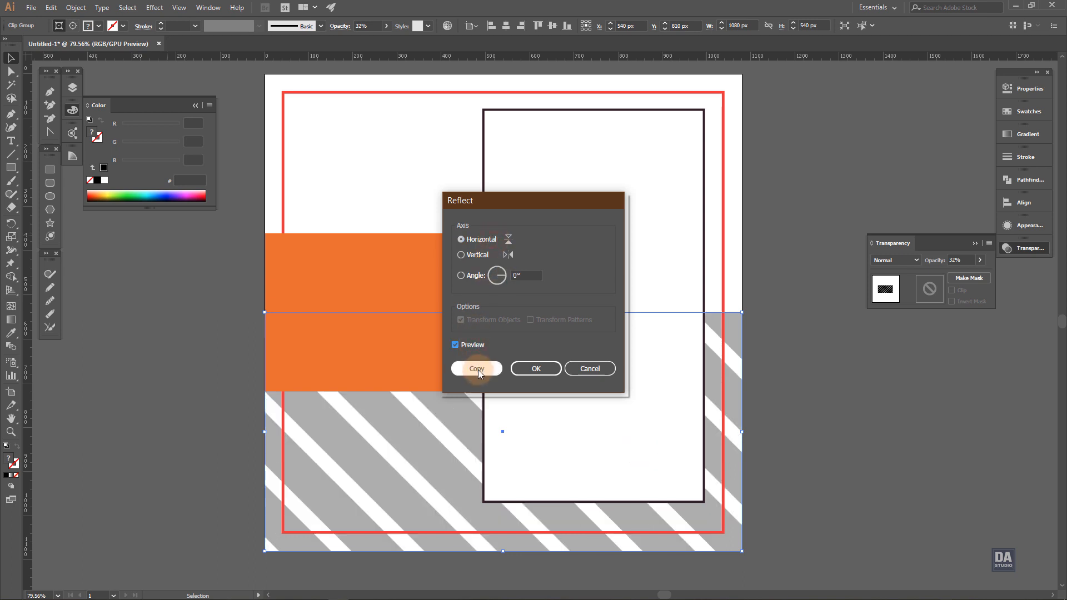
pyautogui.click(477, 369)
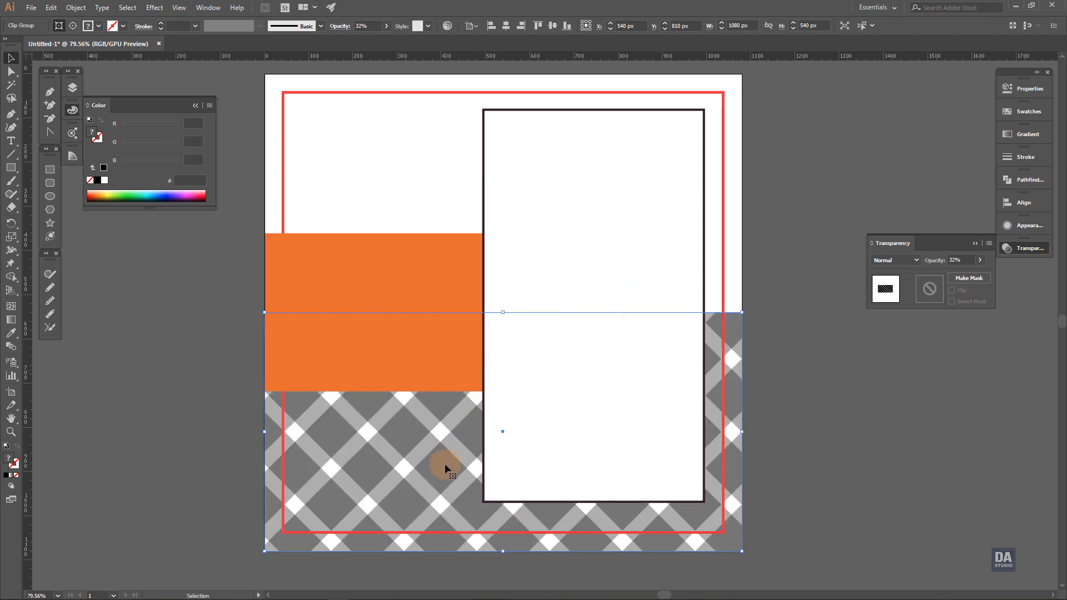
pyautogui.moveTo(445, 463); pyautogui.dragTo(449, 228)
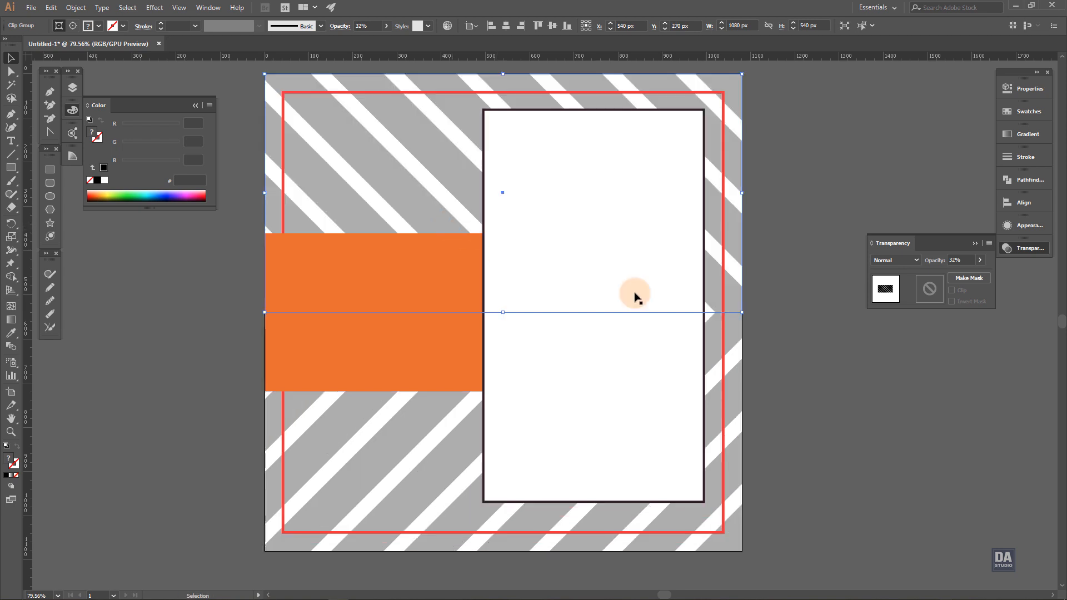
pyautogui.click(787, 353)
# Recolour the orange block beside the white panel dark red (931117).
pyautogui.scroll(-3, 481, 325)
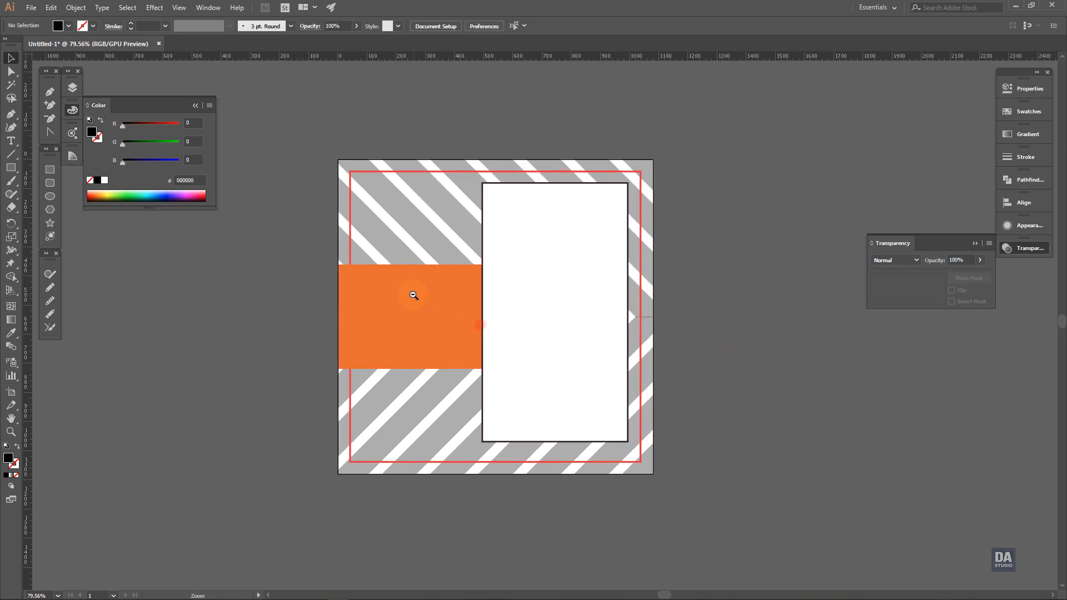
pyautogui.scroll(1, 481, 324)
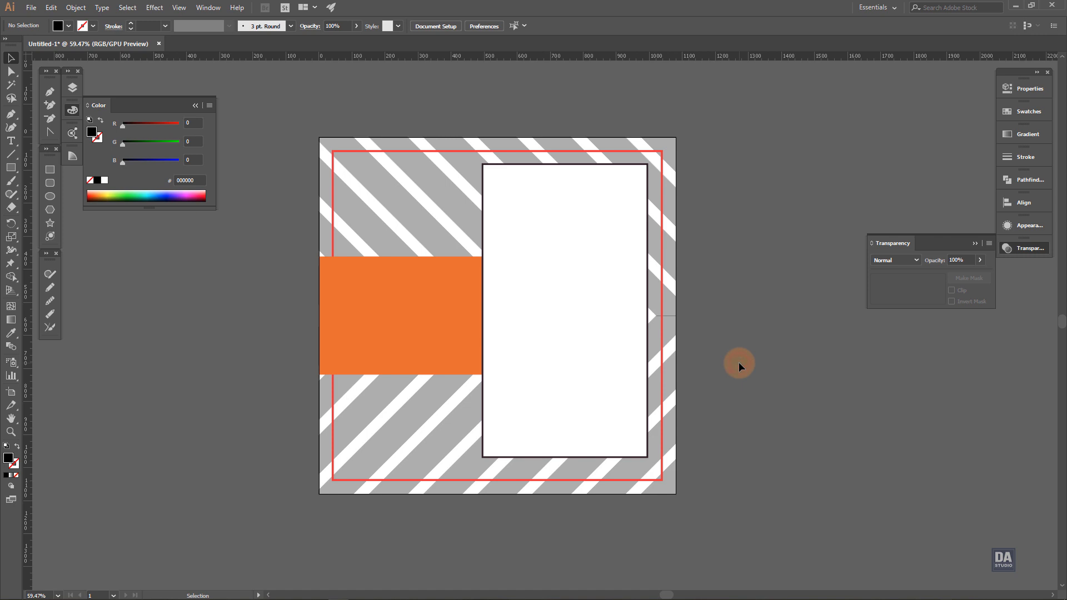
pyautogui.scroll(-1, 733, 362)
pyautogui.scroll(1, 716, 360)
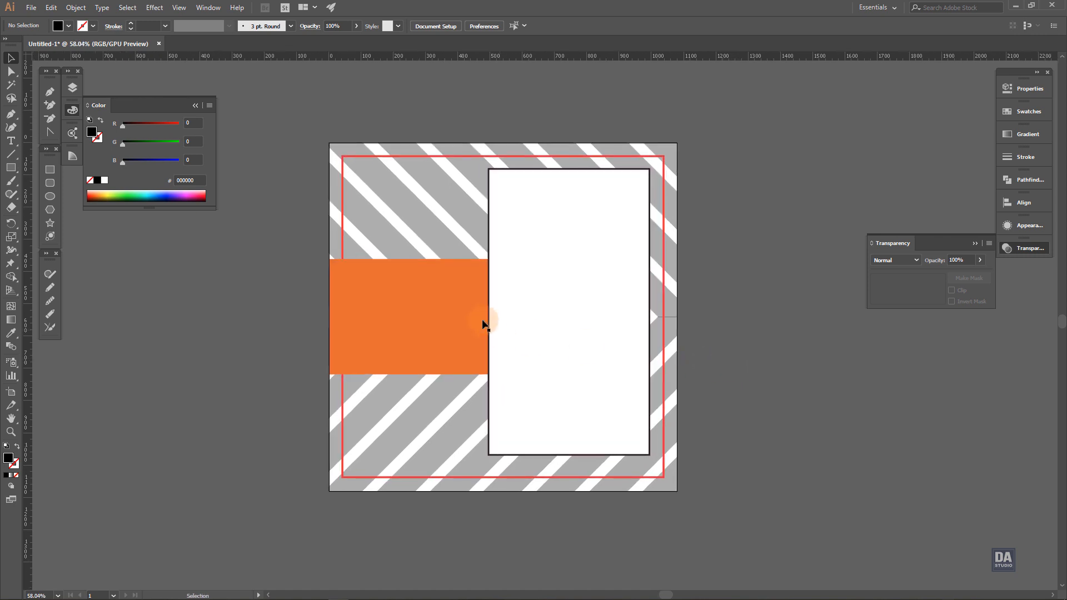
pyautogui.click(411, 294)
pyautogui.moveTo(147, 144)
pyautogui.mouseDown()
pyautogui.moveTo(126, 147)
pyautogui.moveTo(155, 125)
pyautogui.mouseUp()
pyautogui.click(238, 318)
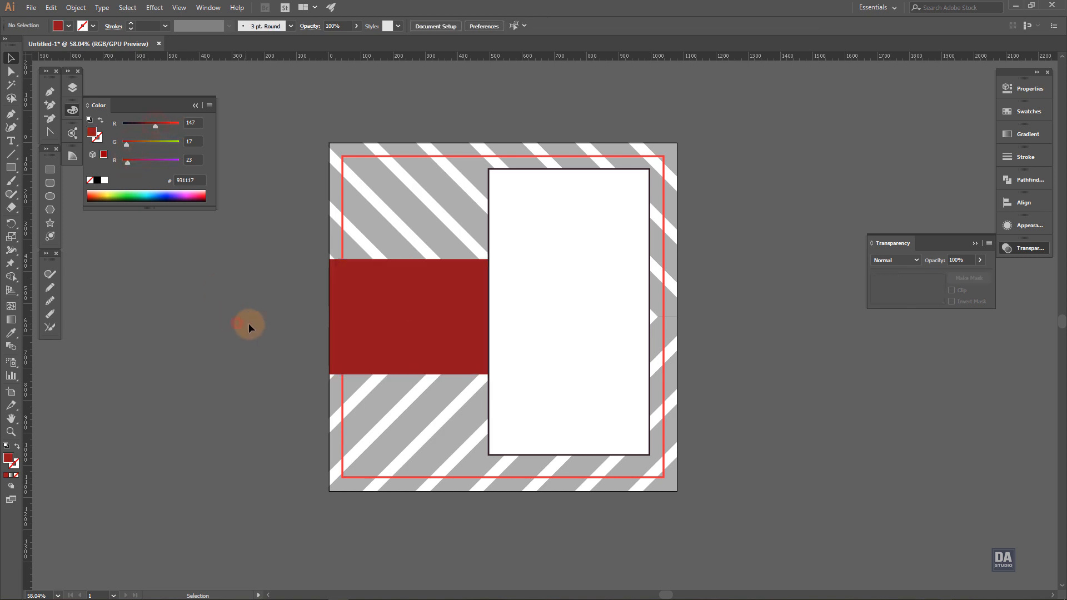
# Apply the block's dark red (931117) to the strokes of the large frame and the white panel, sampling only the colour with the Eyedropper.
pyautogui.click(343, 410)
pyautogui.keyDown('shift'); pyautogui.click(539, 314); pyautogui.keyUp('shift')
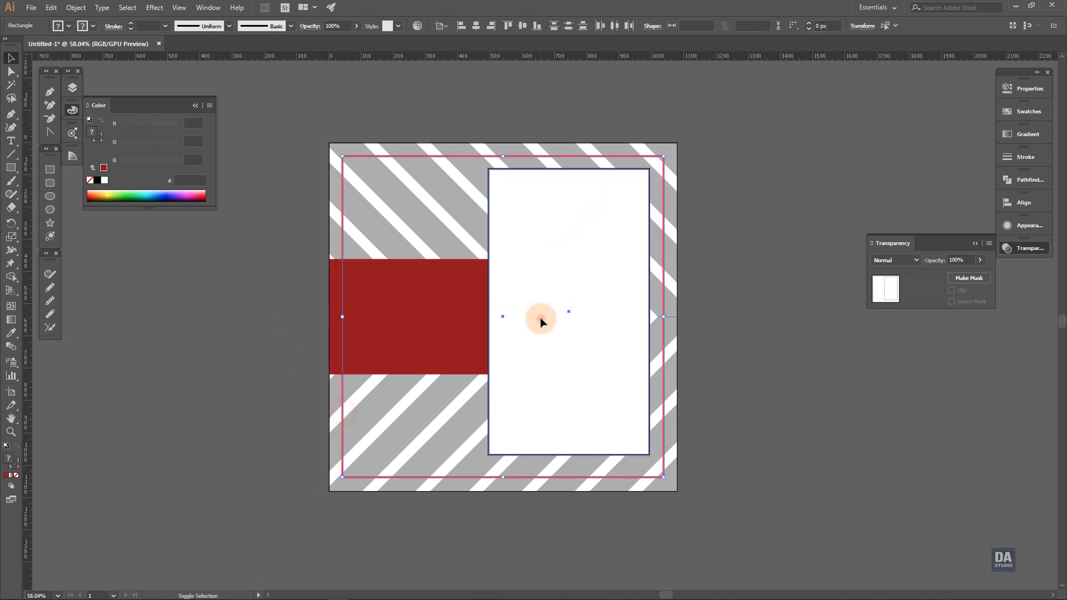
pyautogui.click(13, 334)
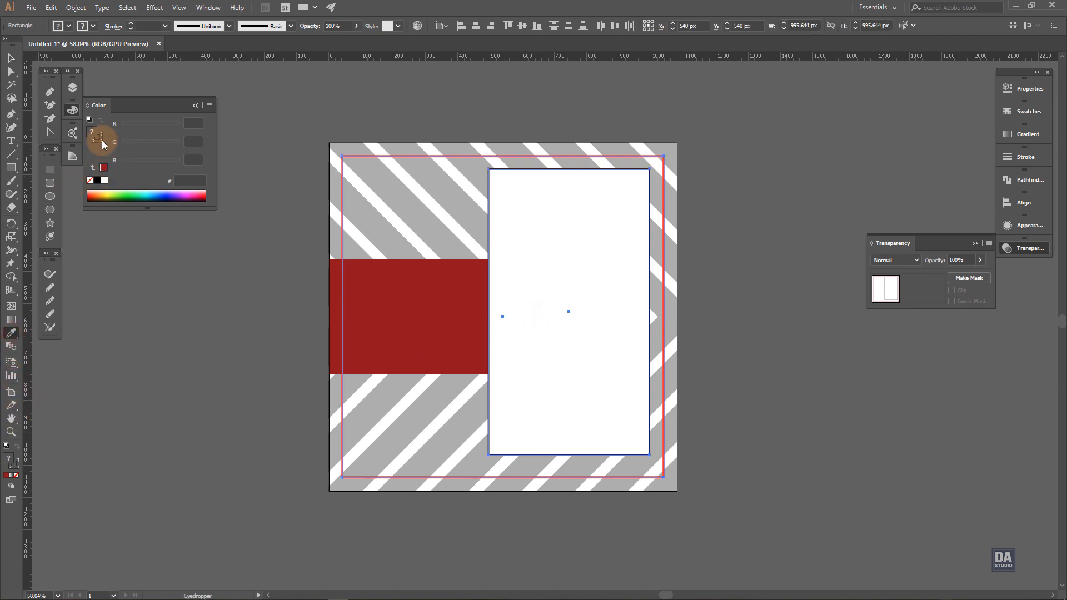
pyautogui.click(390, 269)
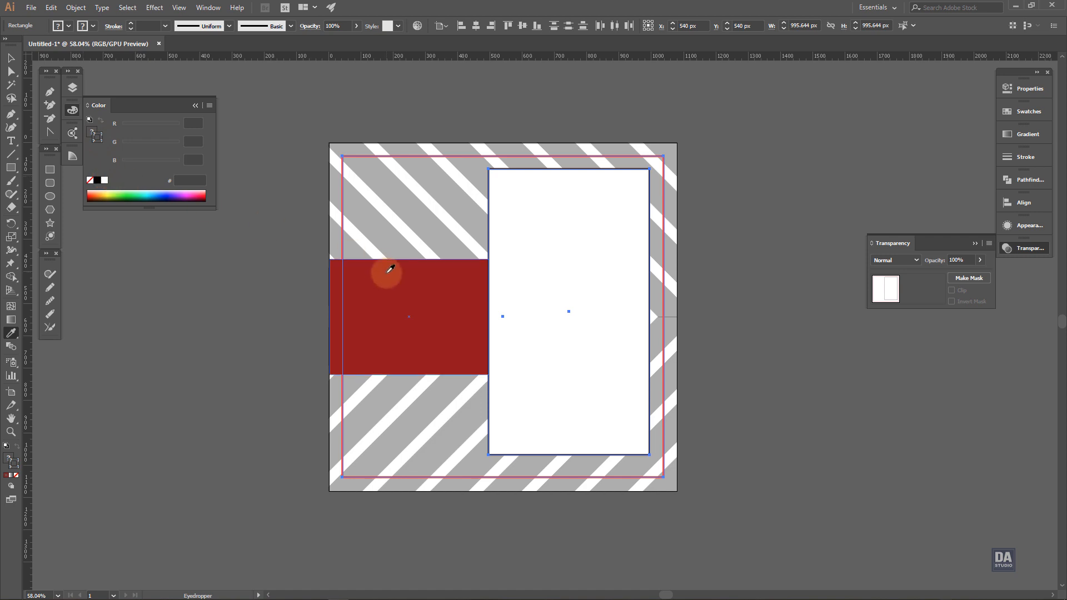
pyautogui.keyDown('shift'); pyautogui.click(390, 269); pyautogui.keyUp('shift')
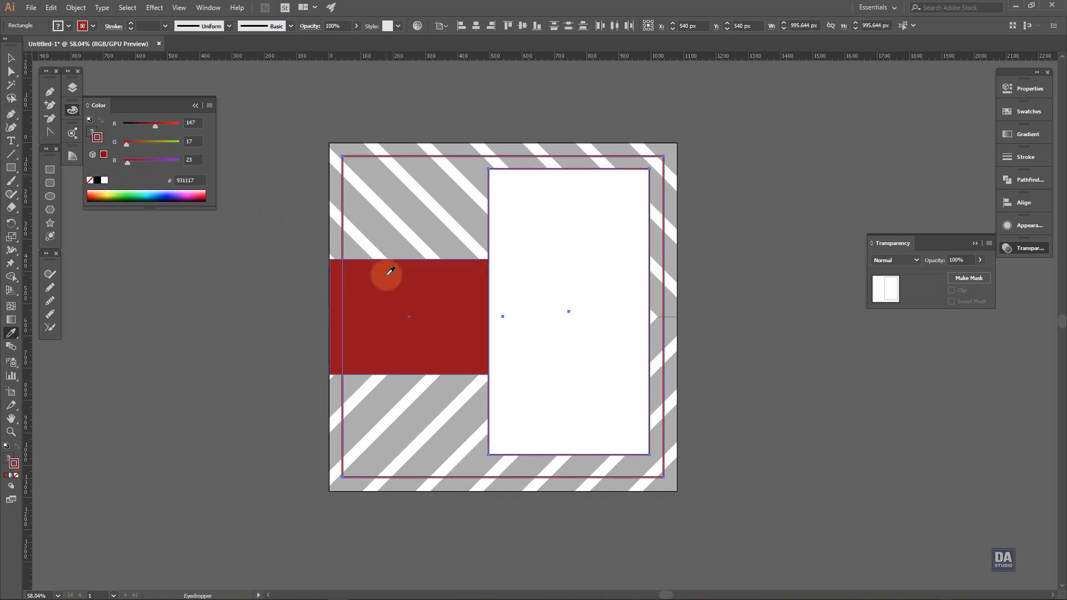
pyautogui.click(10, 57)
pyautogui.click(198, 282)
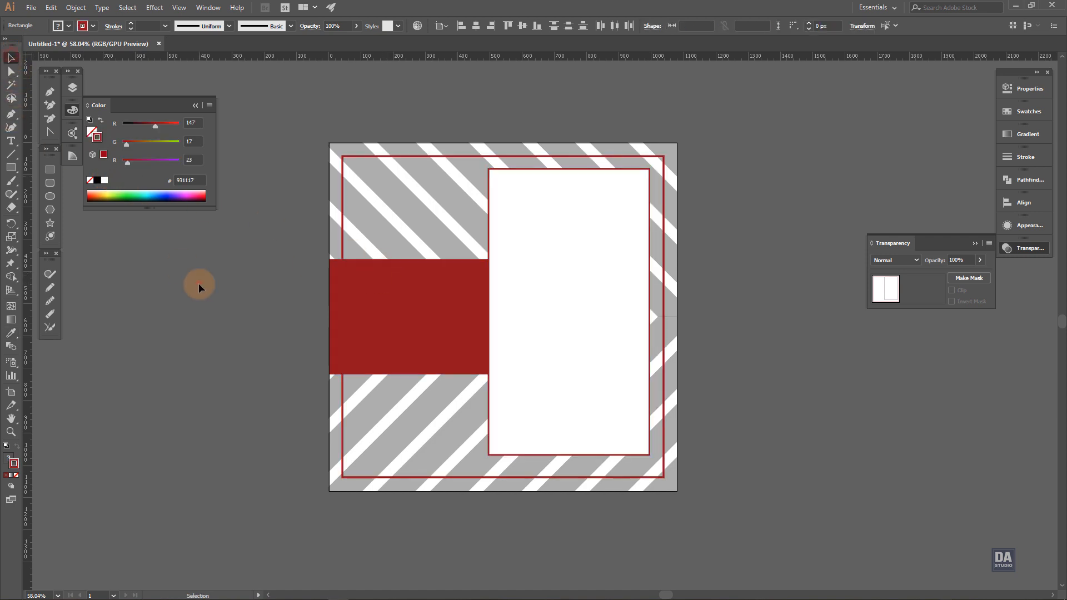
# Add the text "SALE" on the dark red block and enlarge it proportionally to about 191 pt.
pyautogui.moveTo(422, 264); pyautogui.dragTo(482, 274)
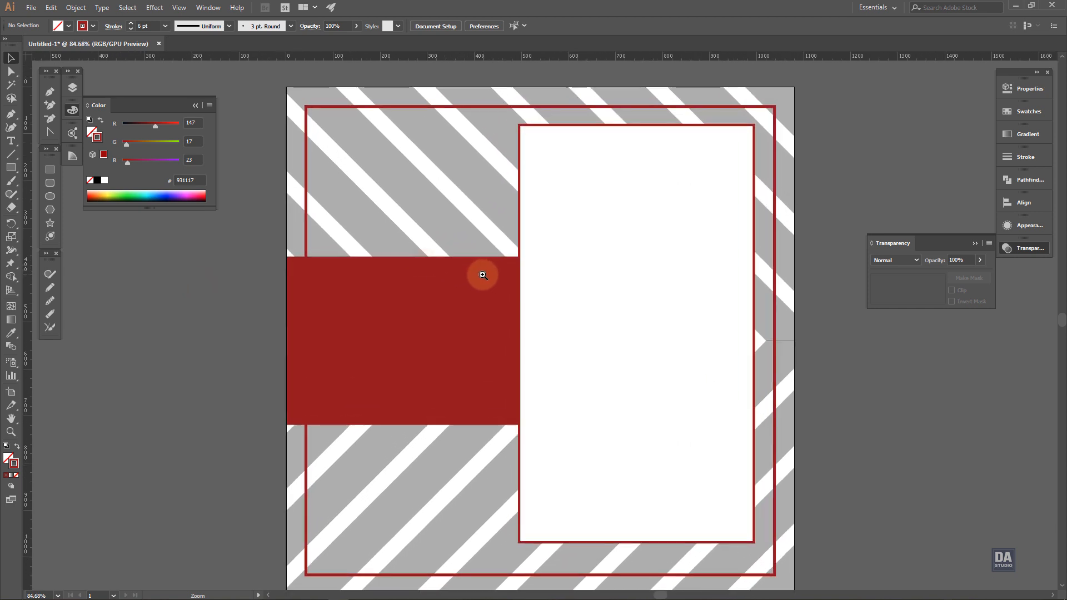
pyautogui.moveTo(557, 339); pyautogui.dragTo(540, 331)
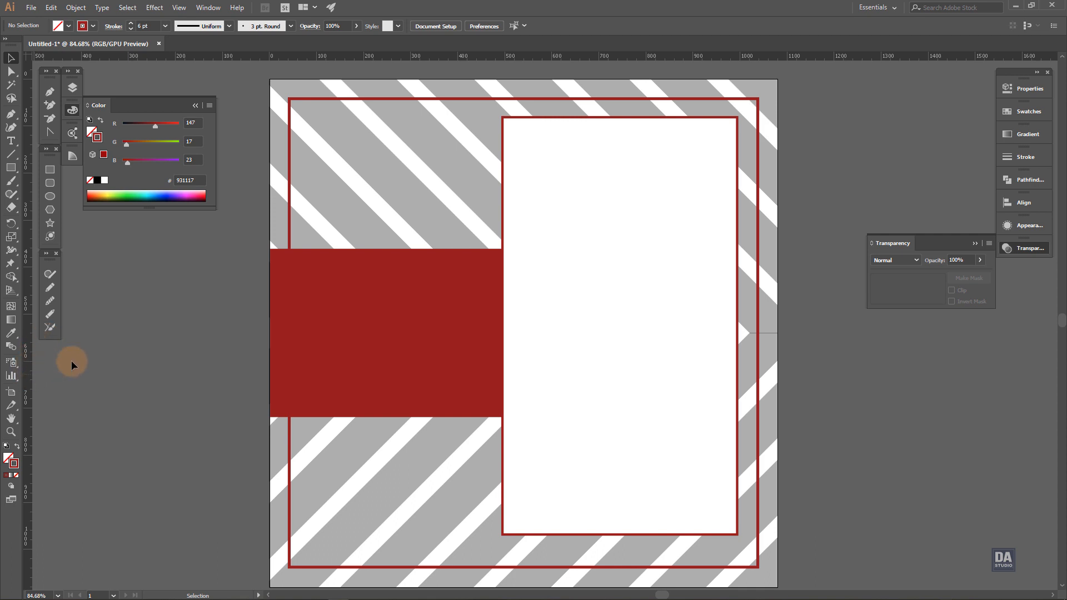
pyautogui.press('t')
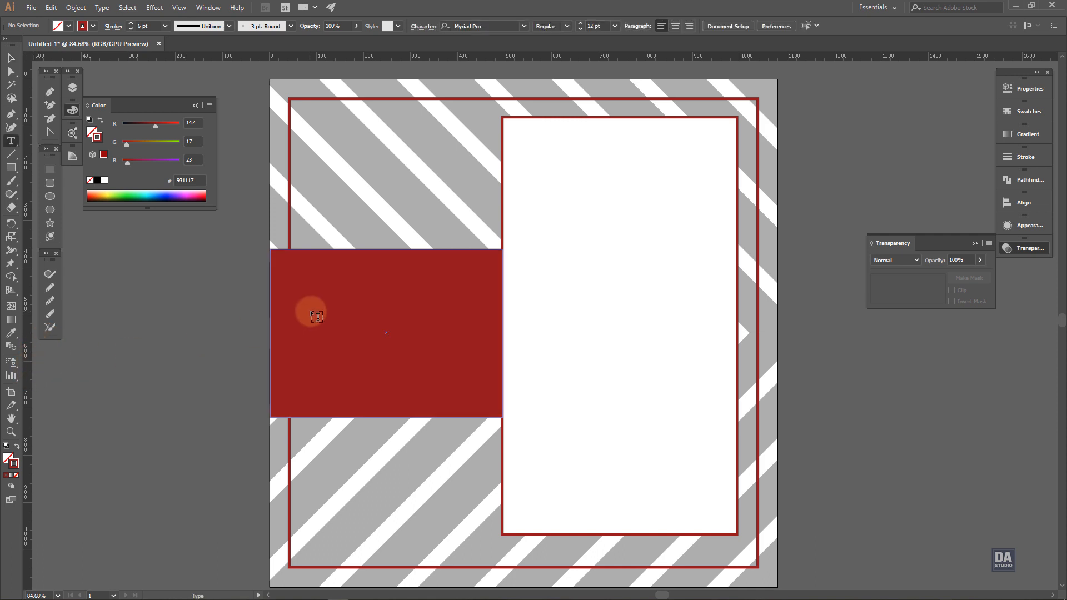
pyautogui.click(321, 311)
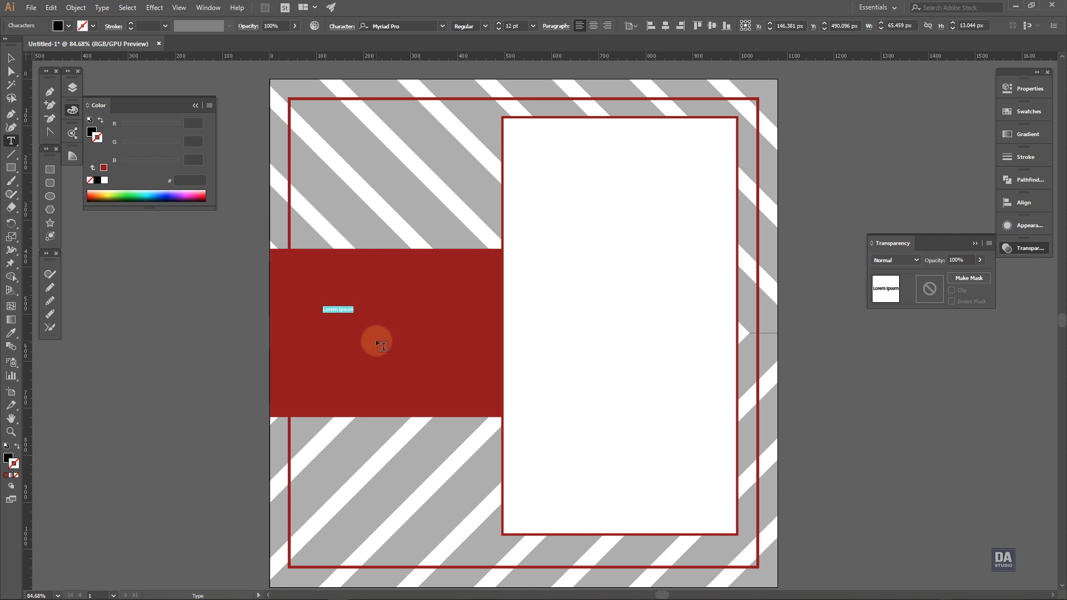
pyautogui.write('SALE')
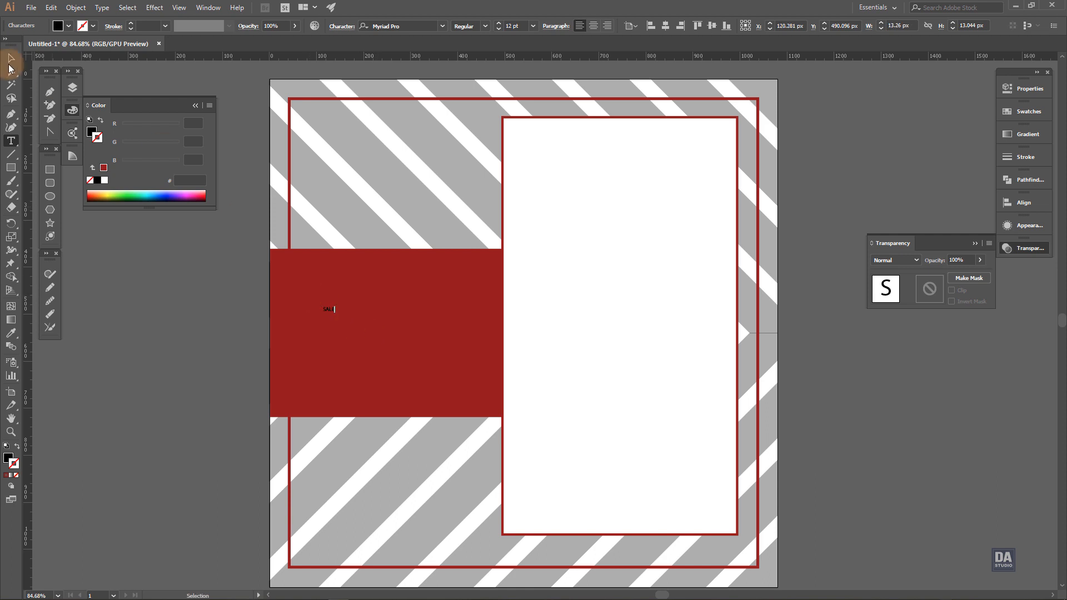
pyautogui.click(9, 66)
pyautogui.moveTo(336, 312); pyautogui.dragTo(450, 347)
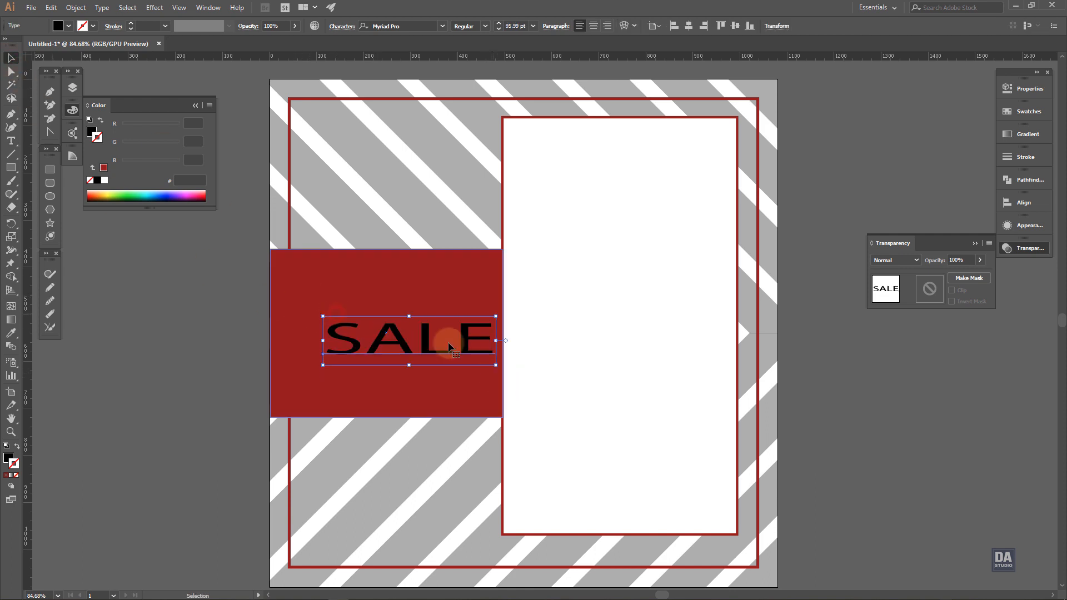
pyautogui.hotkey('ctrl', 'z')
pyautogui.moveTo(334, 311); pyautogui.dragTo(484, 352)
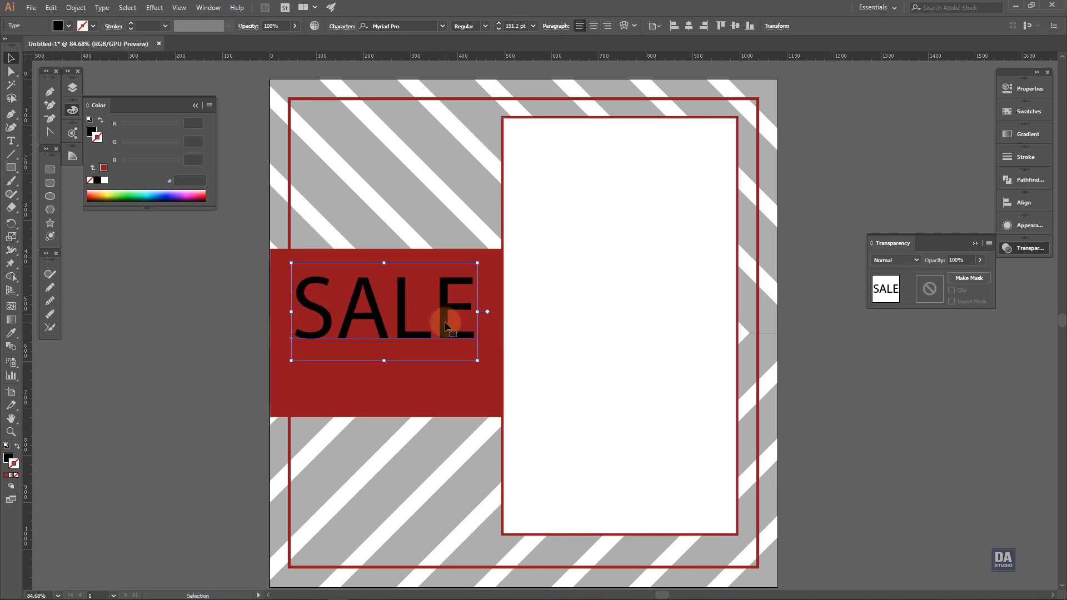
# Change the font of the SALE text to Mogan.
pyautogui.click(413, 27)
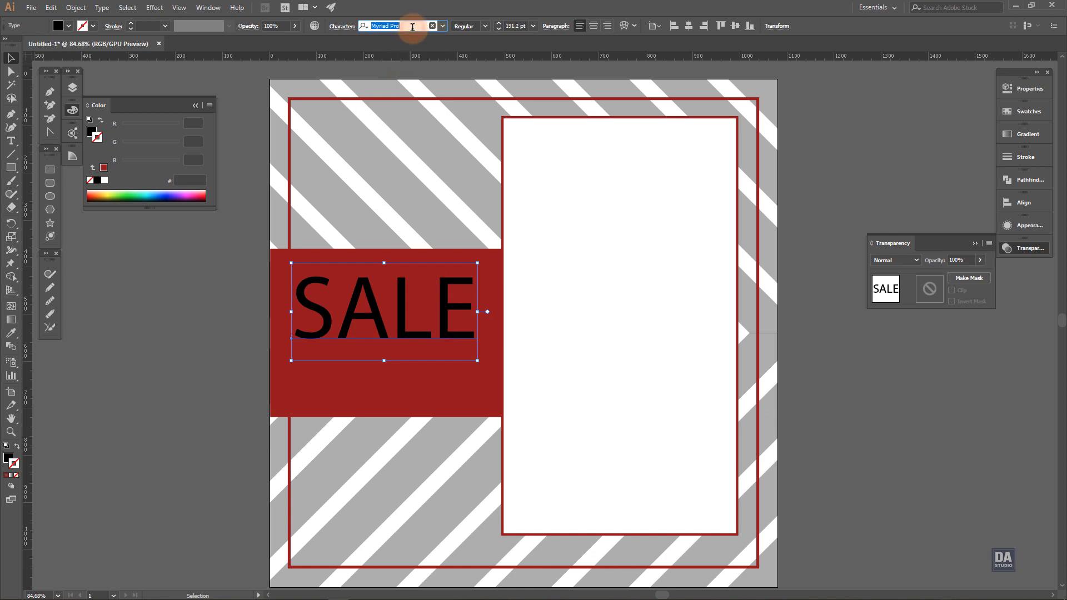
pyautogui.write('moga')
pyautogui.click(405, 56)
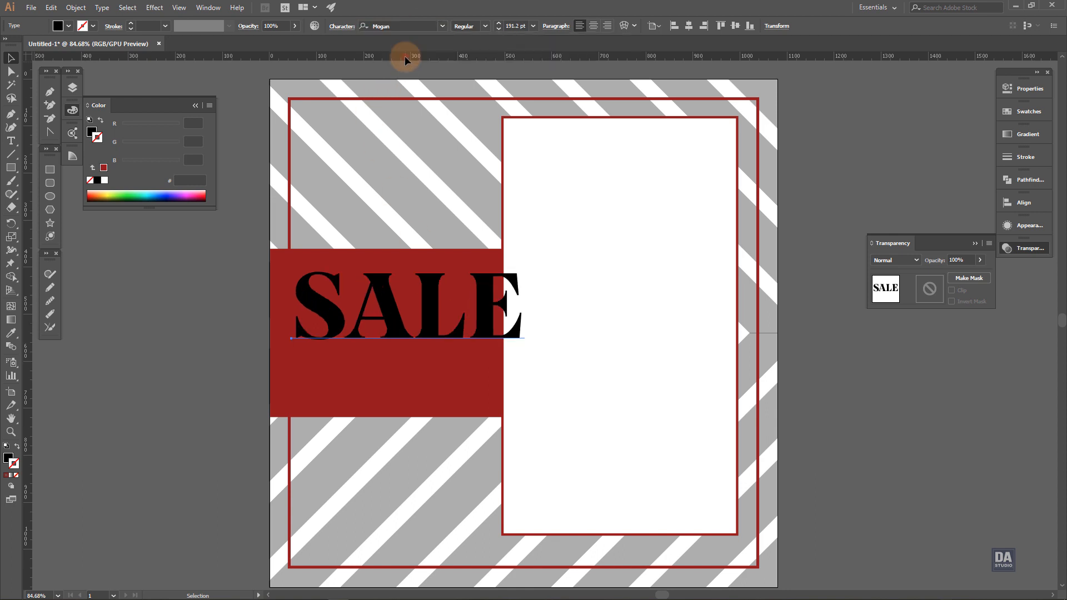
# Scale the SALE text down to about 160 pt and position it within the upper part of the dark red block.
pyautogui.moveTo(525, 370); pyautogui.dragTo(493, 355)
pyautogui.moveTo(462, 319); pyautogui.dragTo(450, 329)
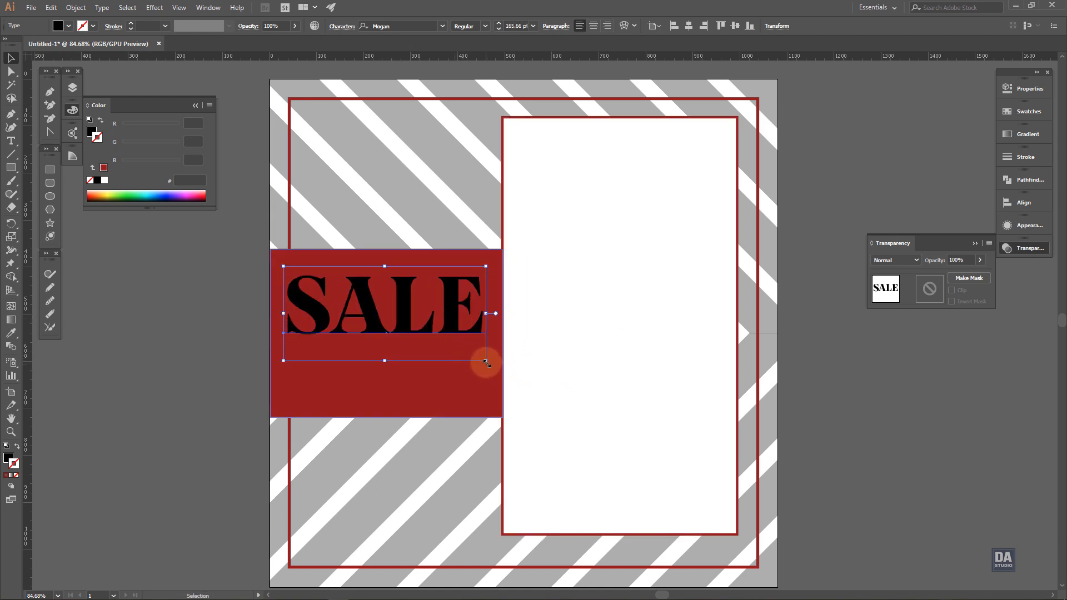
pyautogui.moveTo(487, 363); pyautogui.dragTo(475, 356)
pyautogui.moveTo(448, 316); pyautogui.dragTo(453, 330)
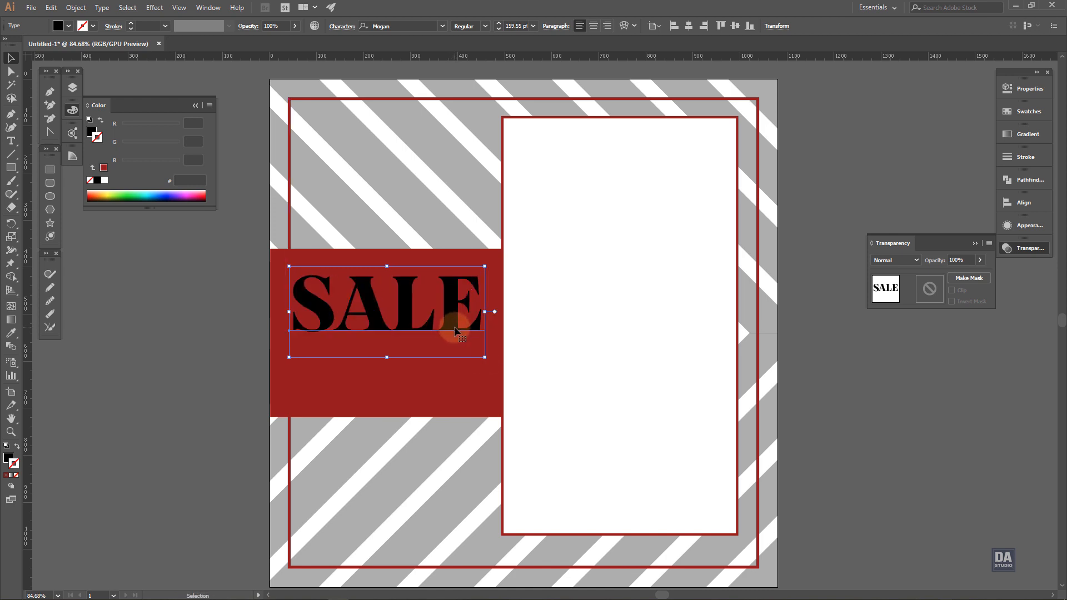
# Fill the SALE text with white, duplicate it directly below, and change the copy's wording to "BUY 1 GET 1".
pyautogui.click(104, 180)
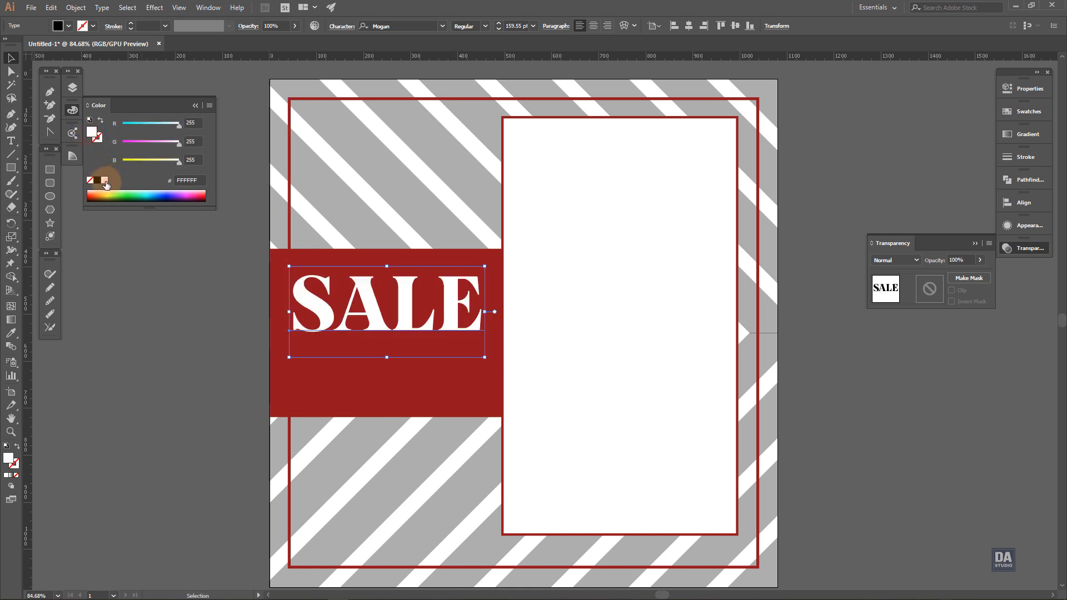
pyautogui.moveTo(406, 324); pyautogui.dragTo(406, 389)
pyautogui.doubleClick(407, 389)
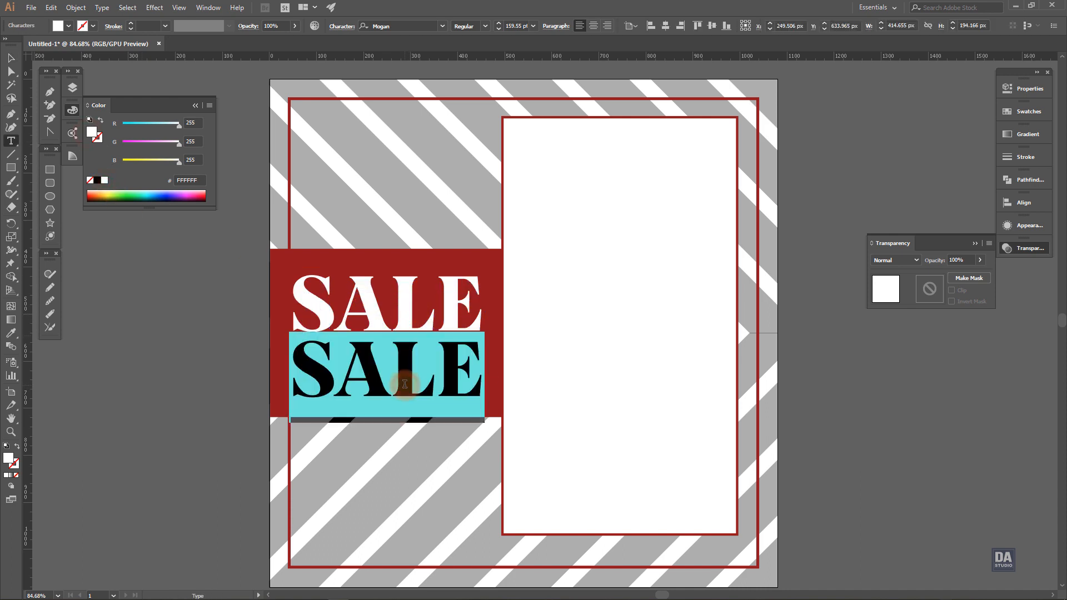
pyautogui.write('BUY')
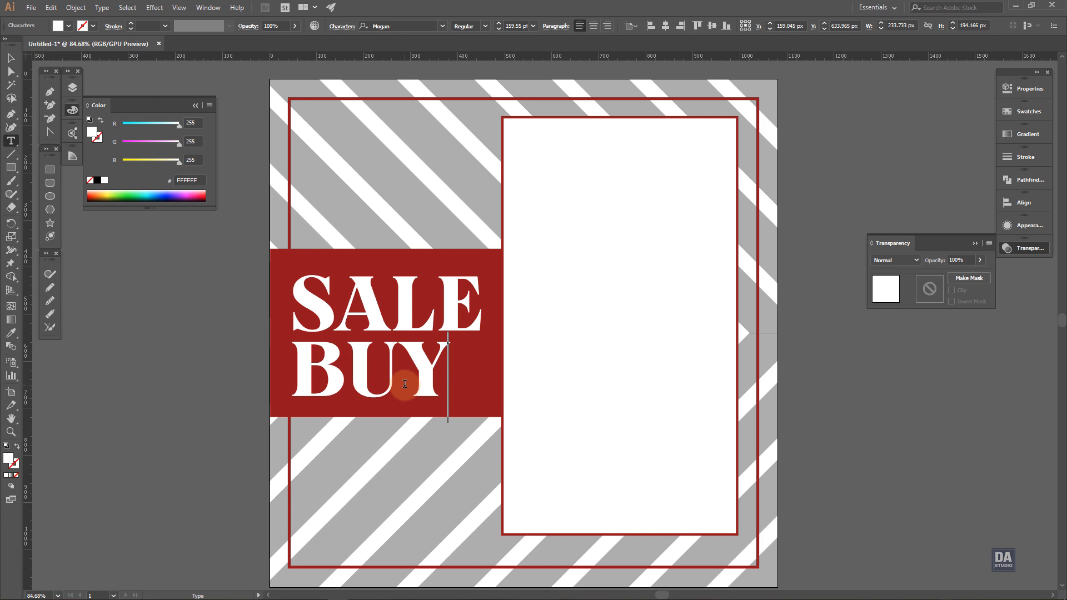
pyautogui.write(' 1 GE')
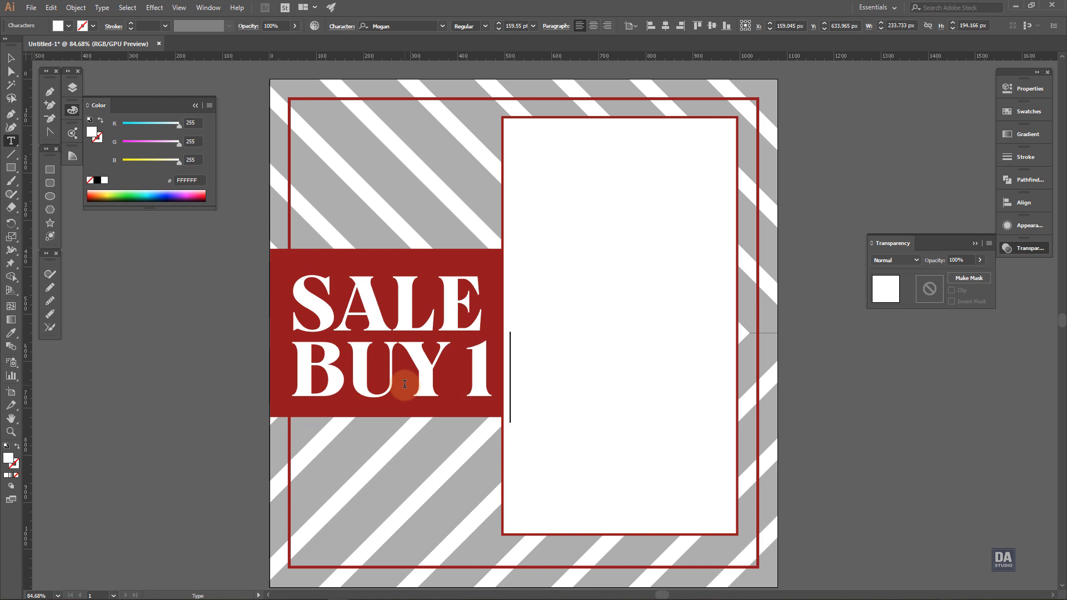
pyautogui.write('T')
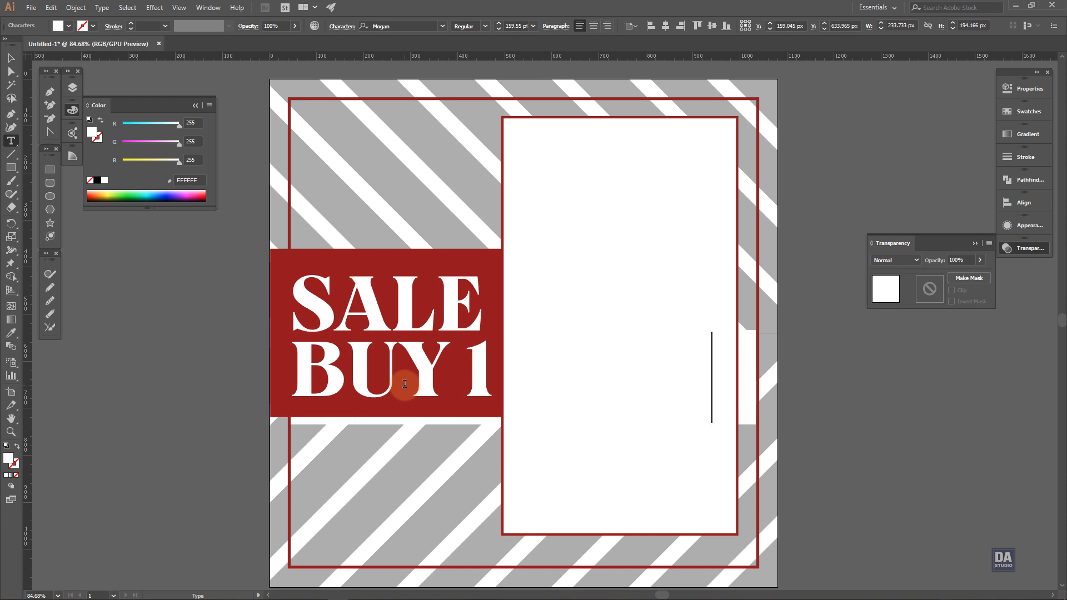
pyautogui.click(11, 57)
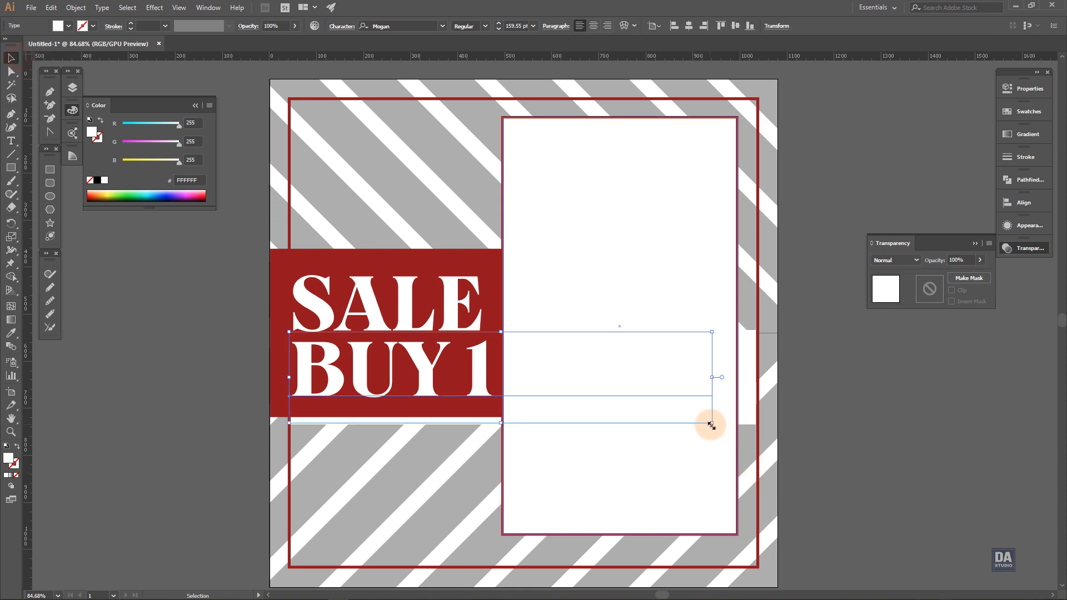
# Scale the BUY 1 GET 1 line down to the width of SALE and arrange both lines within the dark red block.
pyautogui.moveTo(711, 423); pyautogui.dragTo(481, 373)
pyautogui.moveTo(418, 355); pyautogui.dragTo(423, 380)
pyautogui.keyDown('shift'); pyautogui.click(431, 318); pyautogui.keyUp('shift')
pyautogui.moveTo(431, 319); pyautogui.dragTo(432, 328)
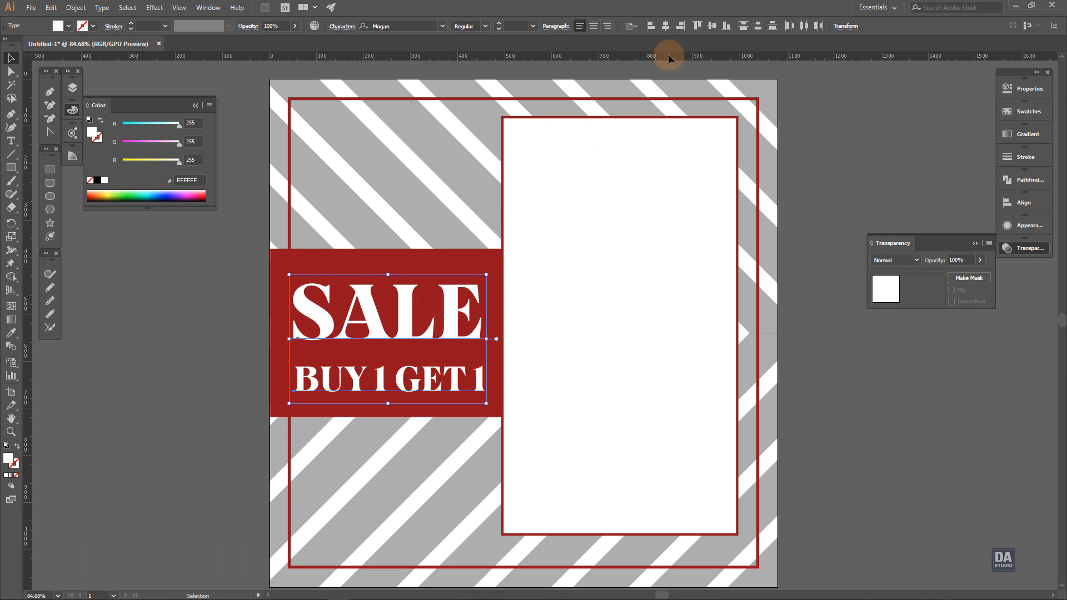
# Align the SALE and BUY 1 GET 1 texts to each other by their horizontal centres.
pyautogui.click(664, 28)
pyautogui.hotkey('ctrl', 'z')
pyautogui.click(634, 26)
pyautogui.click(649, 35)
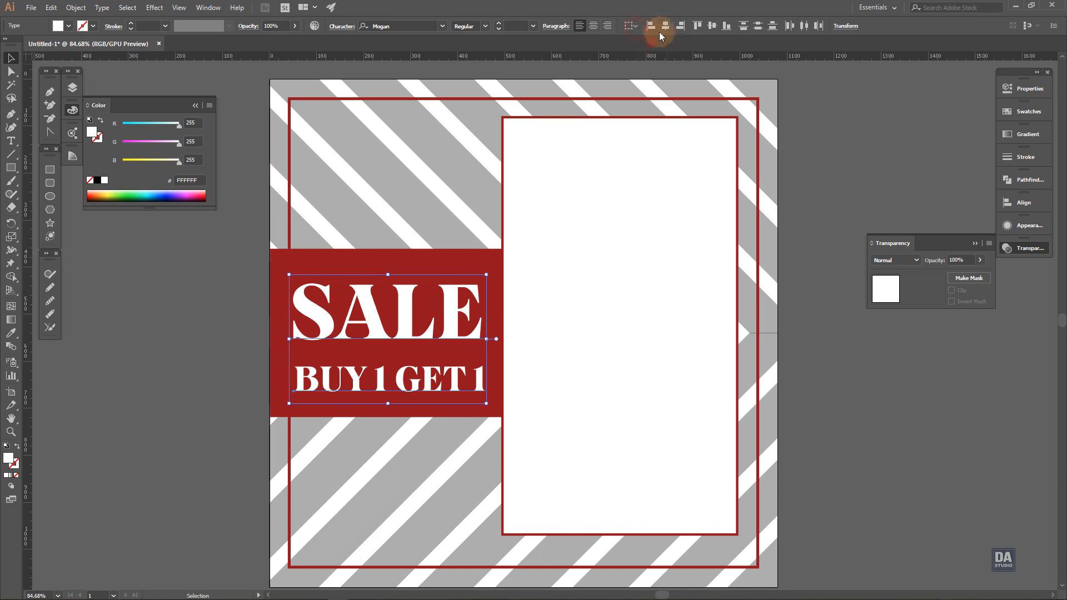
pyautogui.click(666, 26)
pyautogui.click(233, 375)
pyautogui.scroll(-1, 239, 376)
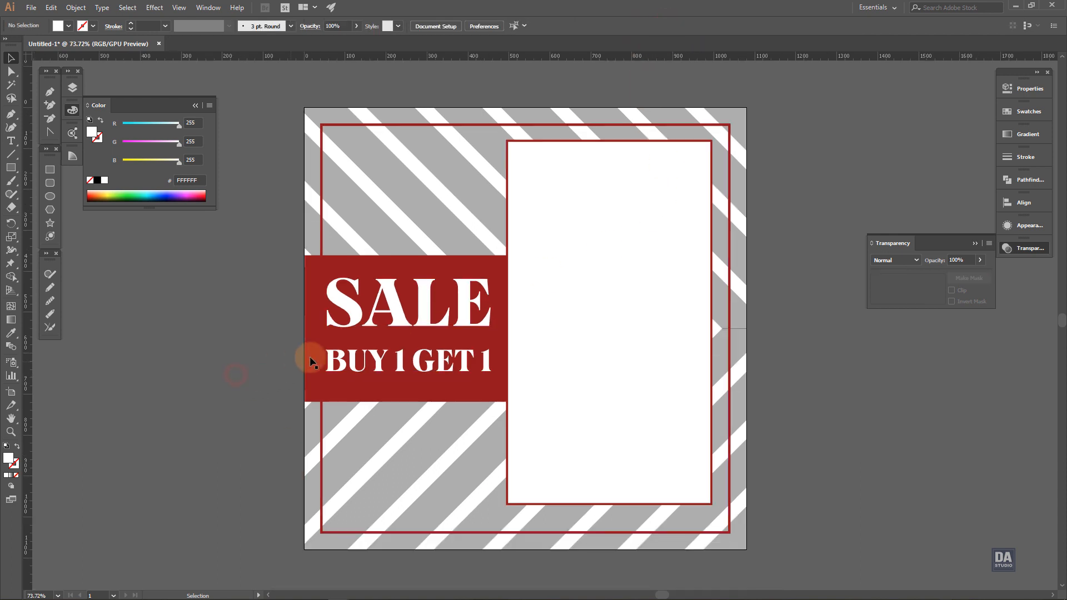
pyautogui.click(320, 363)
pyautogui.click(346, 371)
pyautogui.moveTo(345, 371)
pyautogui.mouseDown()
pyautogui.moveTo(139, 373)
pyautogui.moveTo(355, 381)
pyautogui.moveTo(366, 369)
pyautogui.mouseUp()
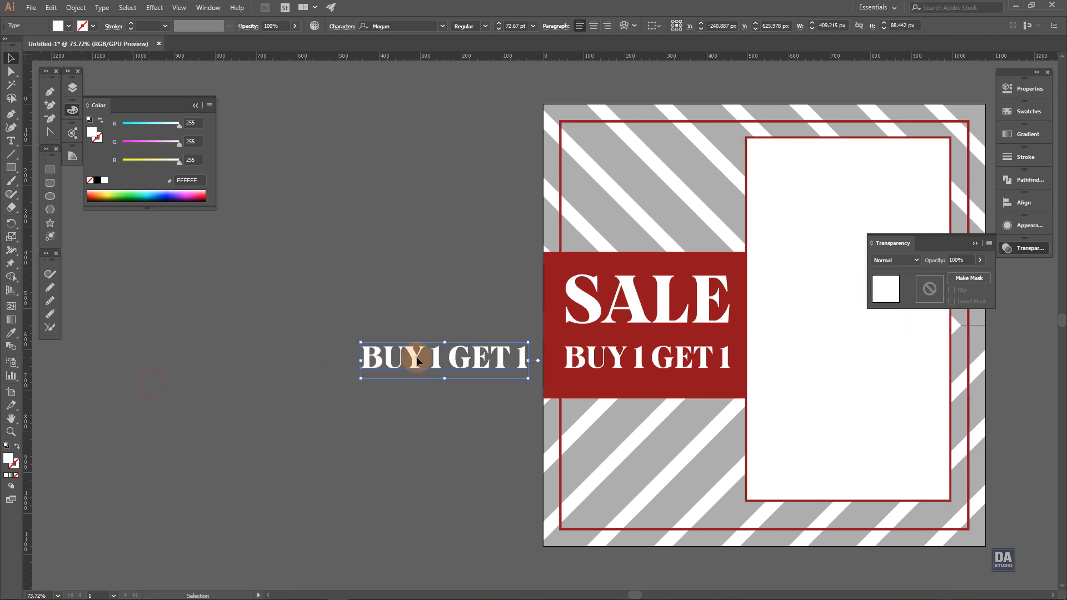
pyautogui.tripleClick(417, 357)
pyautogui.click(417, 356)
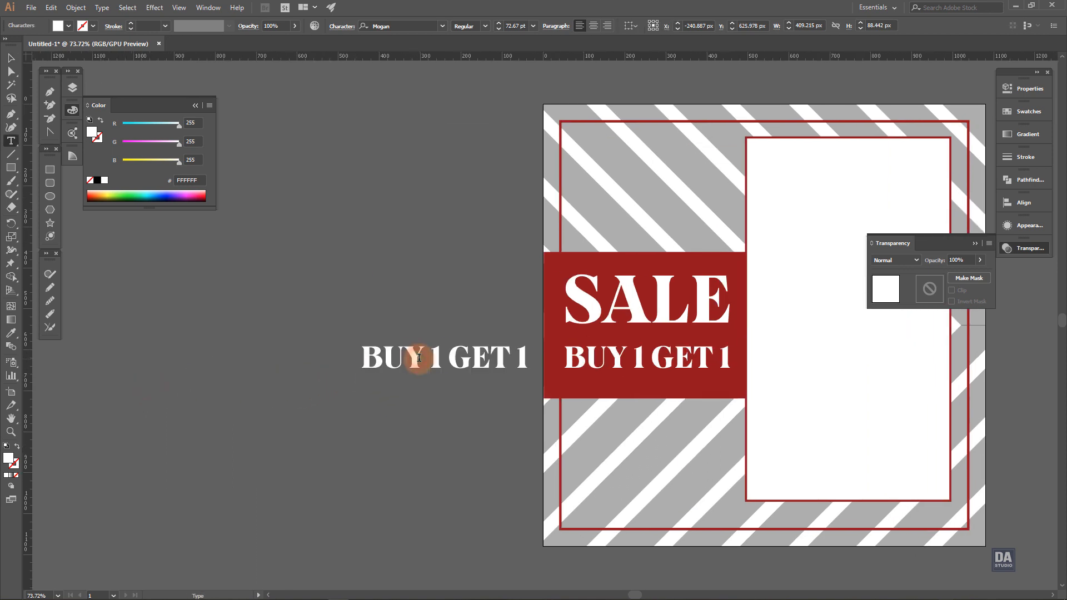
pyautogui.tripleClick(418, 357)
pyautogui.write('www')
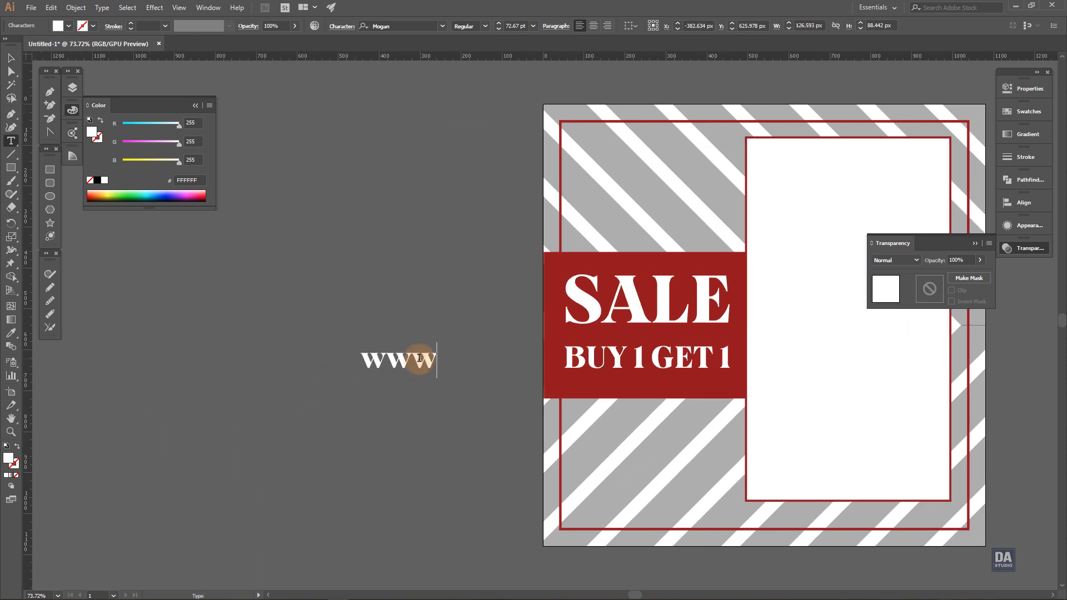
pyautogui.write('.yourweb.com')
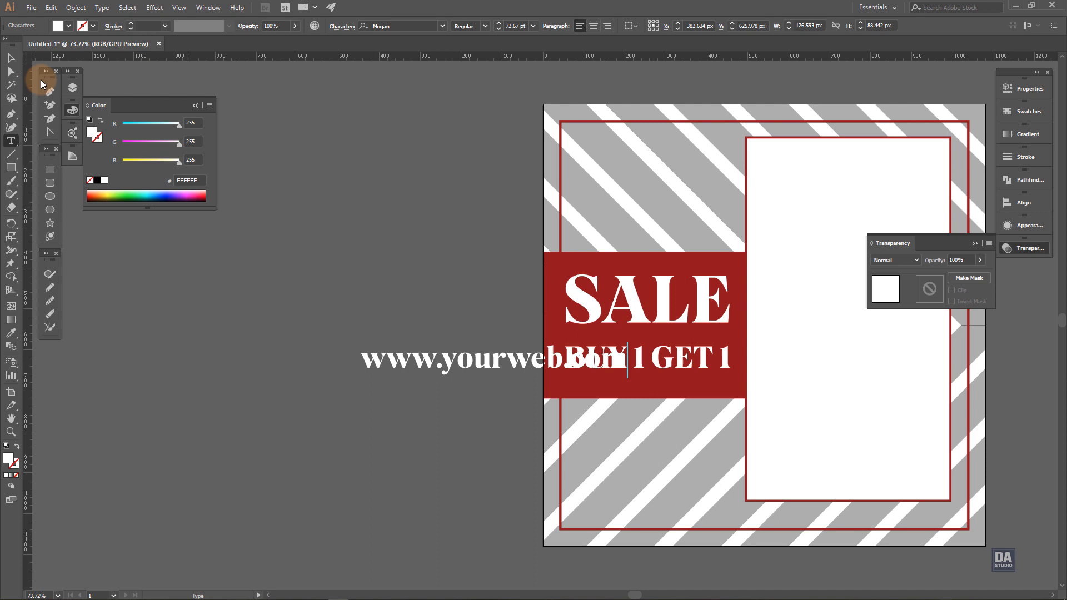
pyautogui.click(10, 58)
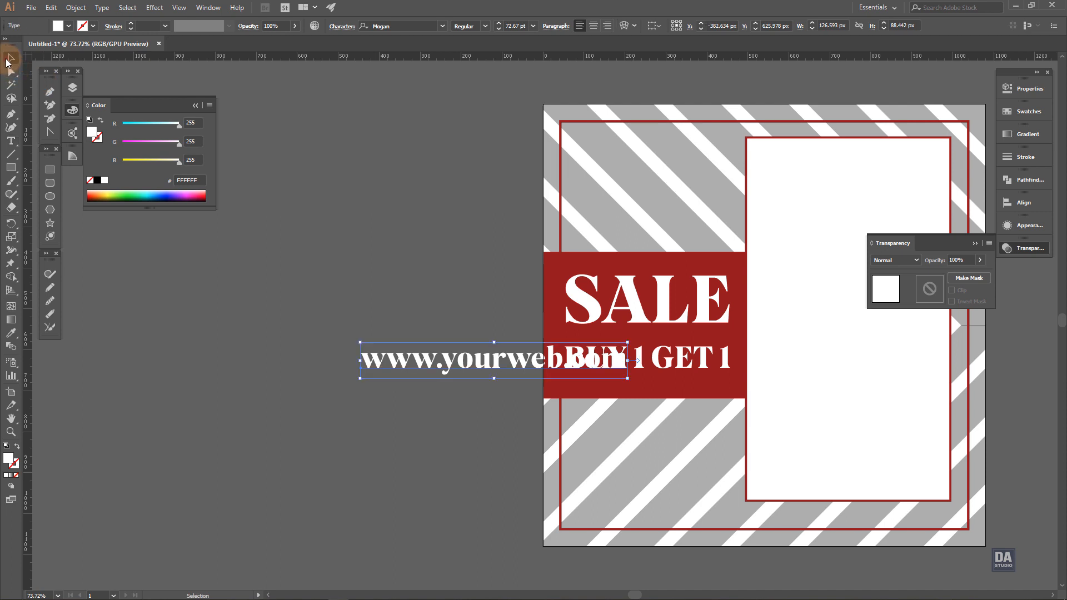
pyautogui.moveTo(482, 370); pyautogui.dragTo(298, 356)
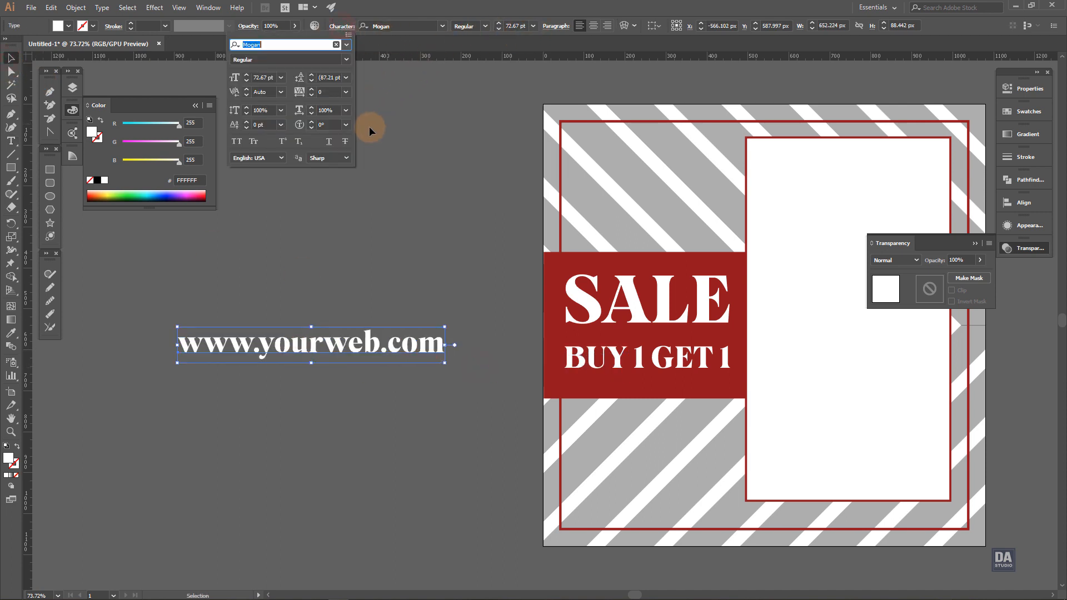
# Set the web address text in Small Caps, scale it down and place it in the empty area beside the artboard.
pyautogui.click(238, 145)
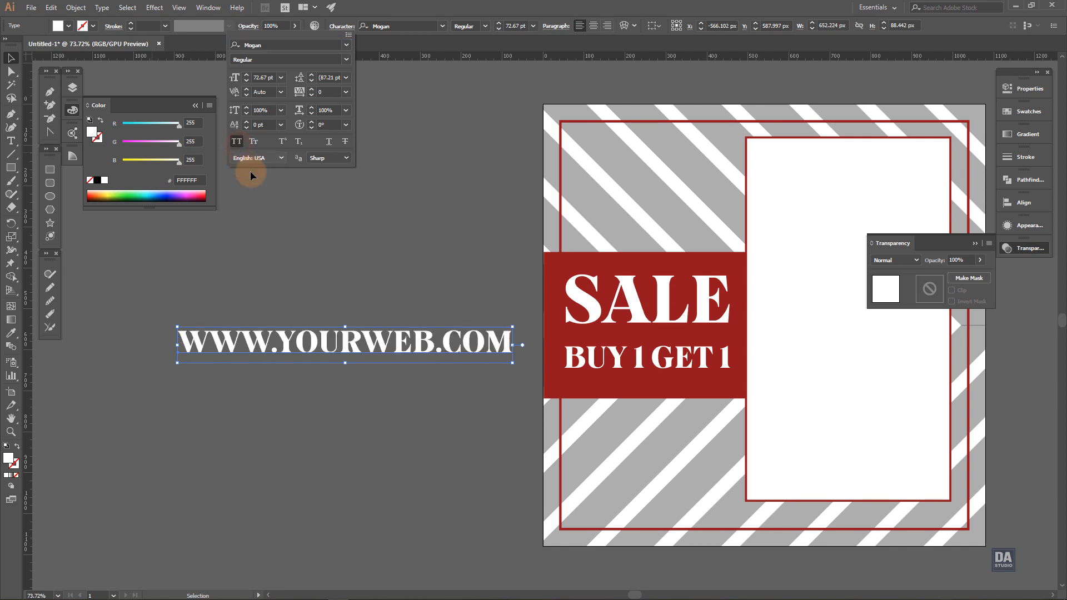
pyautogui.click(255, 140)
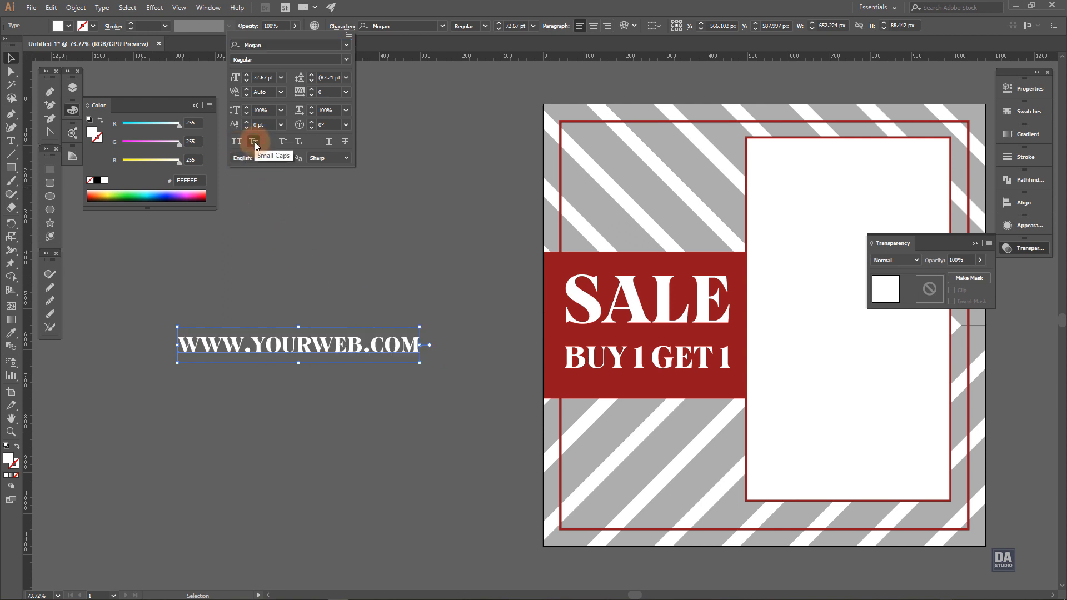
pyautogui.moveTo(422, 366)
pyautogui.mouseDown()
pyautogui.moveTo(345, 345)
pyautogui.moveTo(408, 358)
pyautogui.mouseUp()
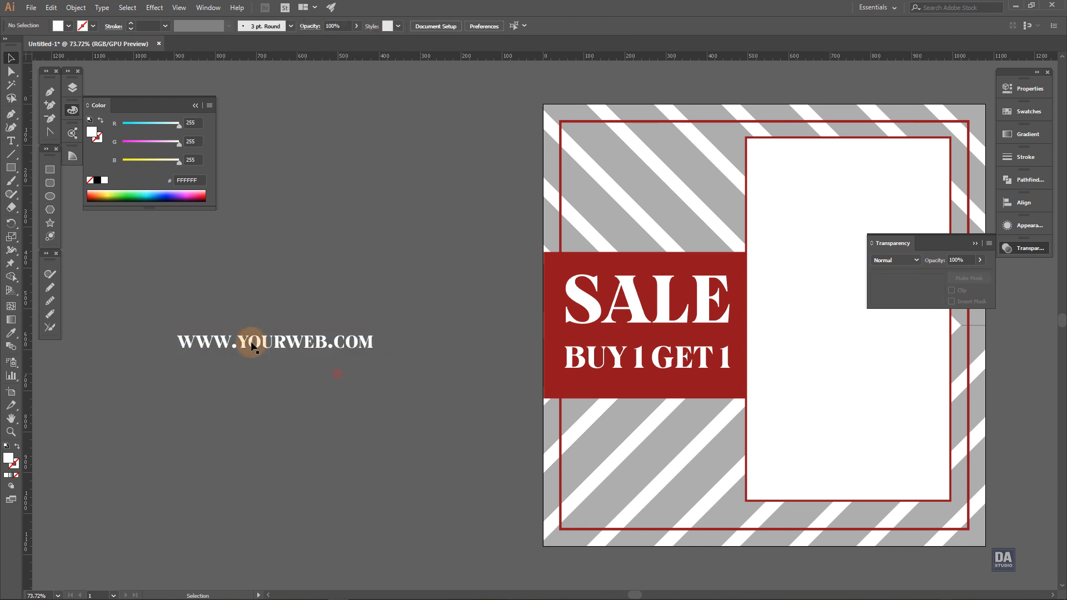
pyautogui.moveTo(250, 341); pyautogui.dragTo(322, 351)
pyautogui.click(339, 437)
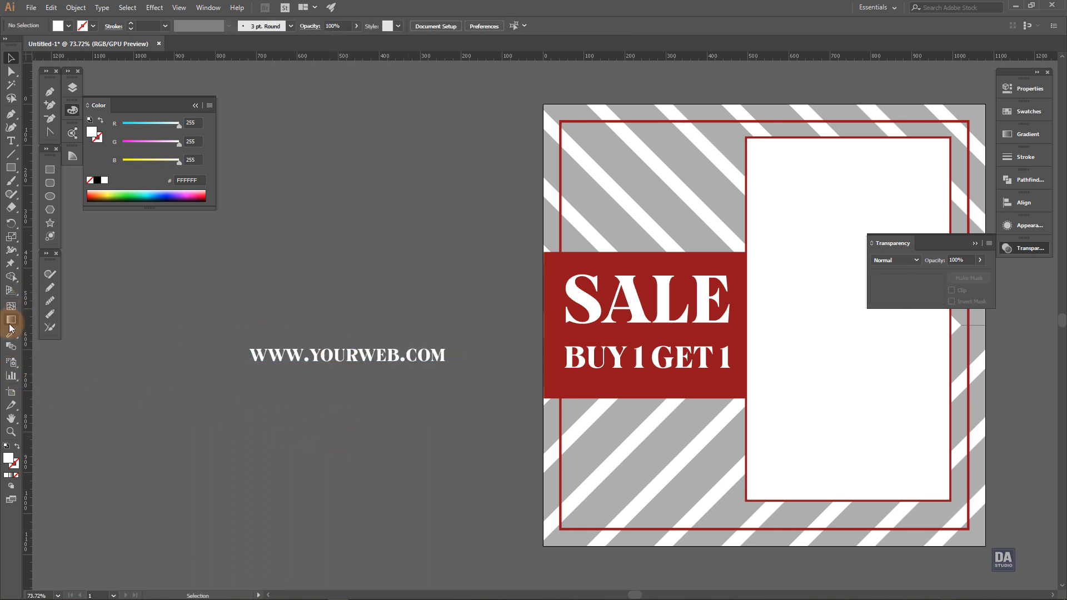
# Draw a rectangle about 540 × 79 px behind the web address text and fill it with the block's dark red (931117).
pyautogui.click(50, 169)
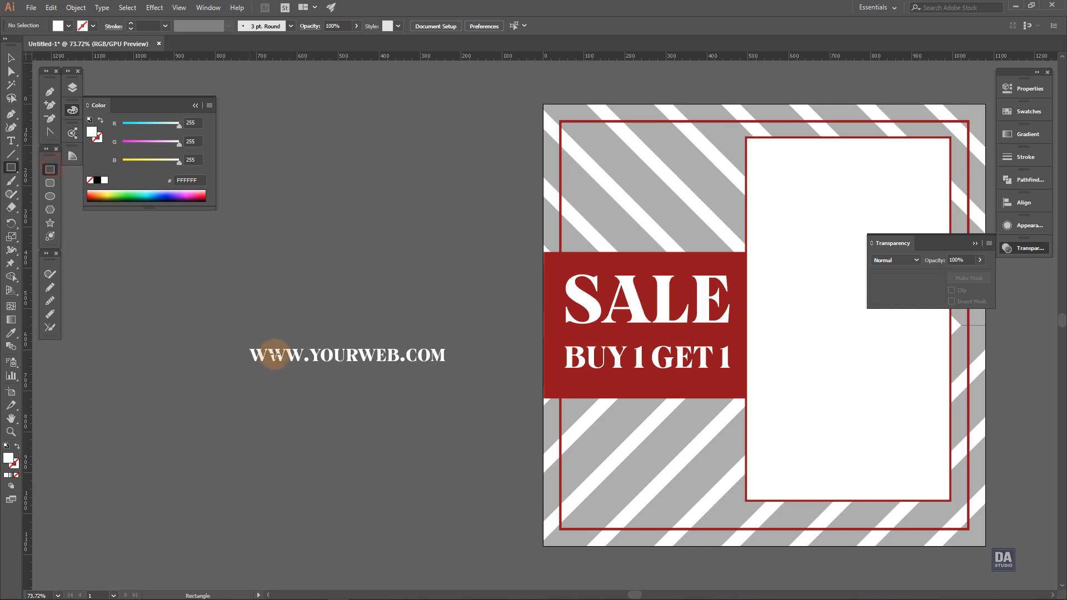
pyautogui.moveTo(349, 355); pyautogui.dragTo(459, 370)
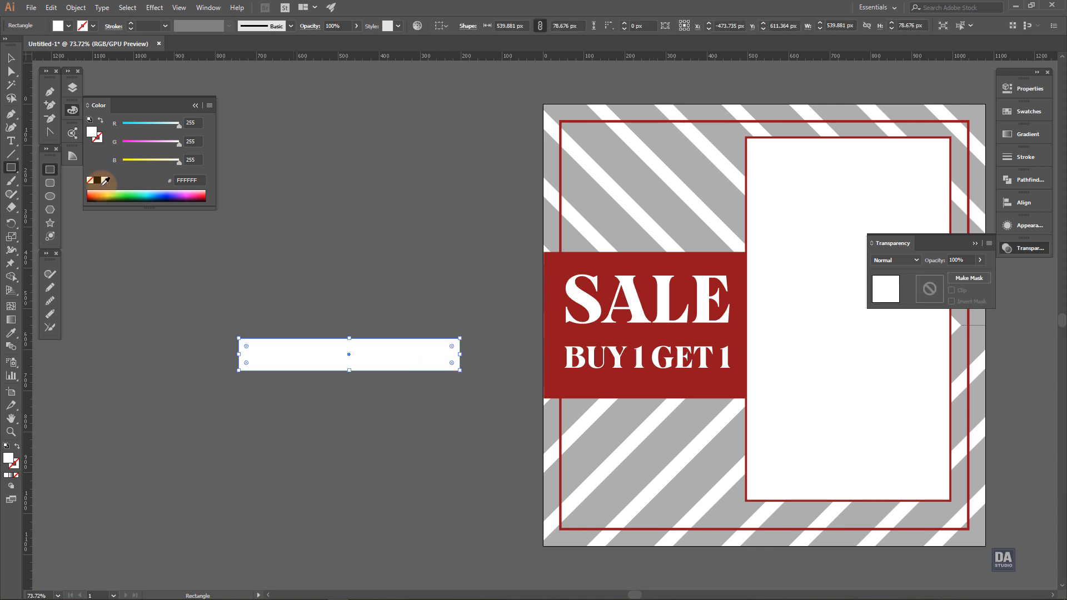
pyautogui.press('v')
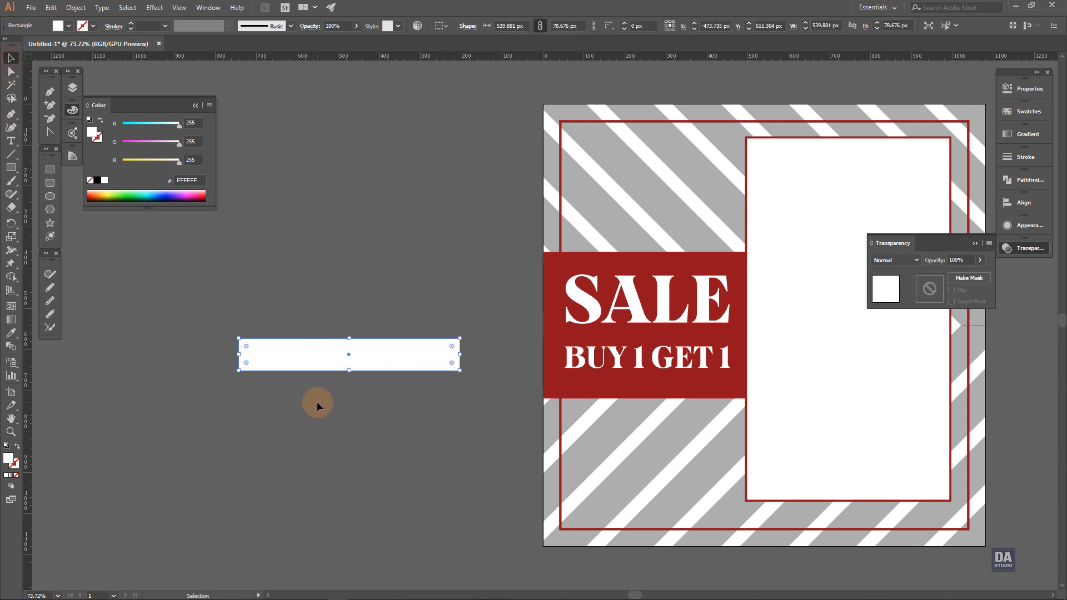
pyautogui.click(321, 355)
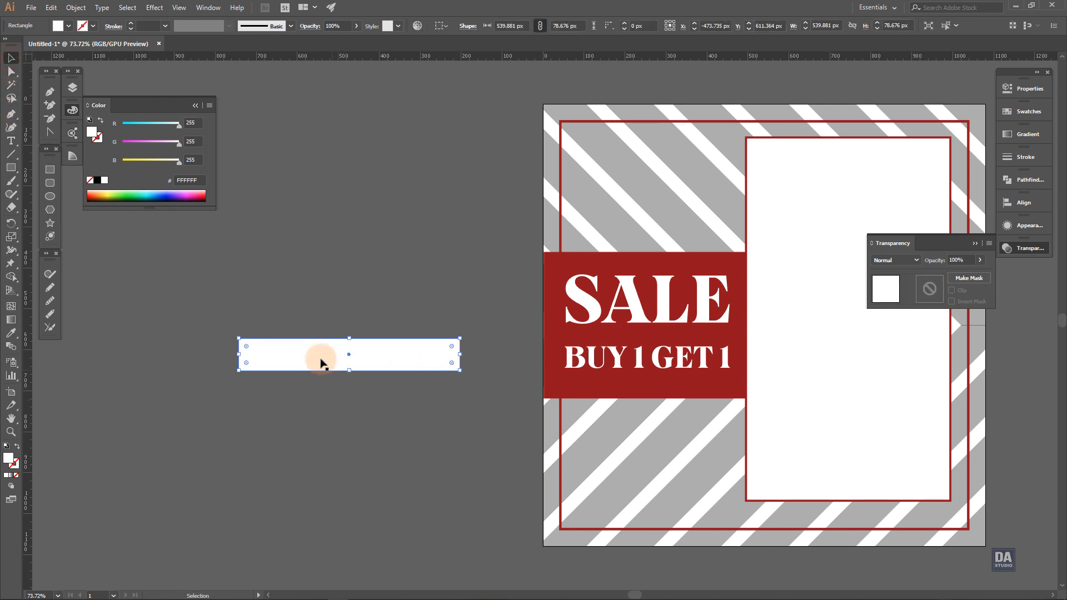
pyautogui.click(11, 333)
pyautogui.click(548, 388)
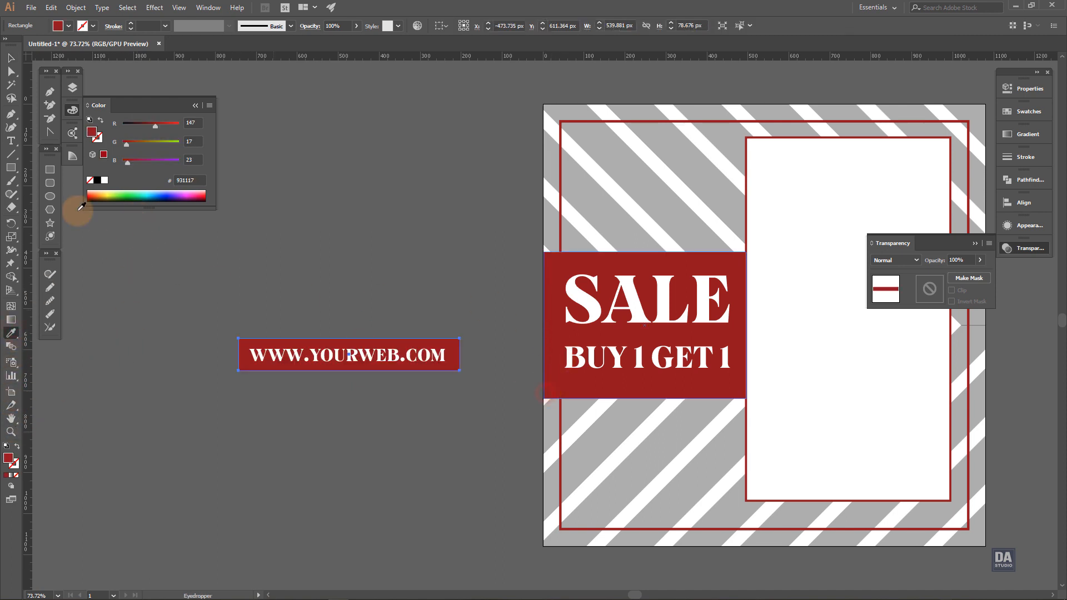
pyautogui.click(159, 351)
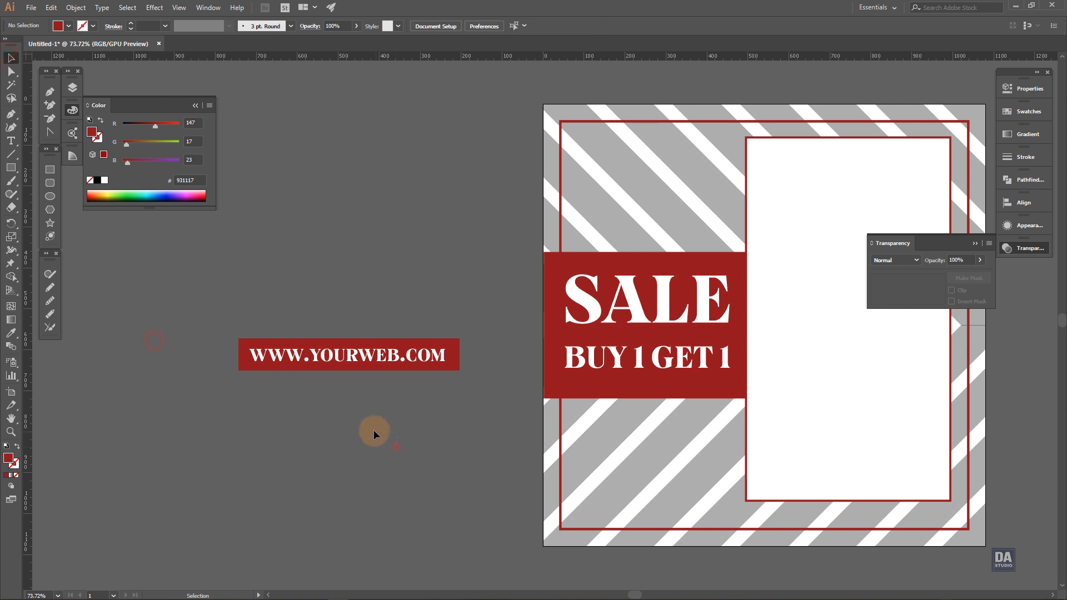
# Group the web address with its red rectangle and move the banner onto the lower edge of the white panel.
pyautogui.moveTo(392, 417); pyautogui.dragTo(350, 380)
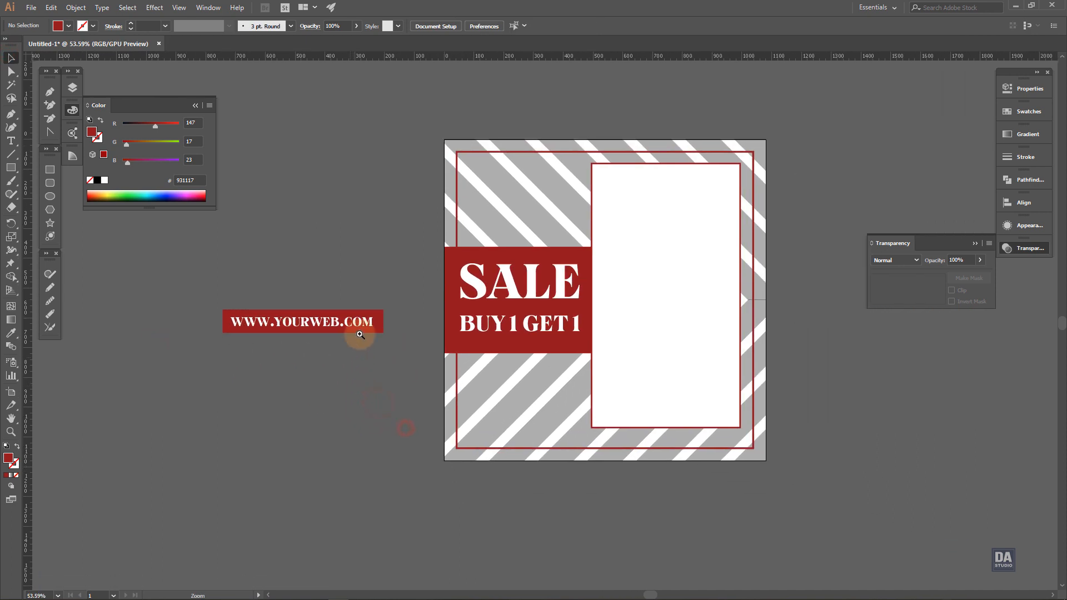
pyautogui.moveTo(371, 333); pyautogui.dragTo(437, 338)
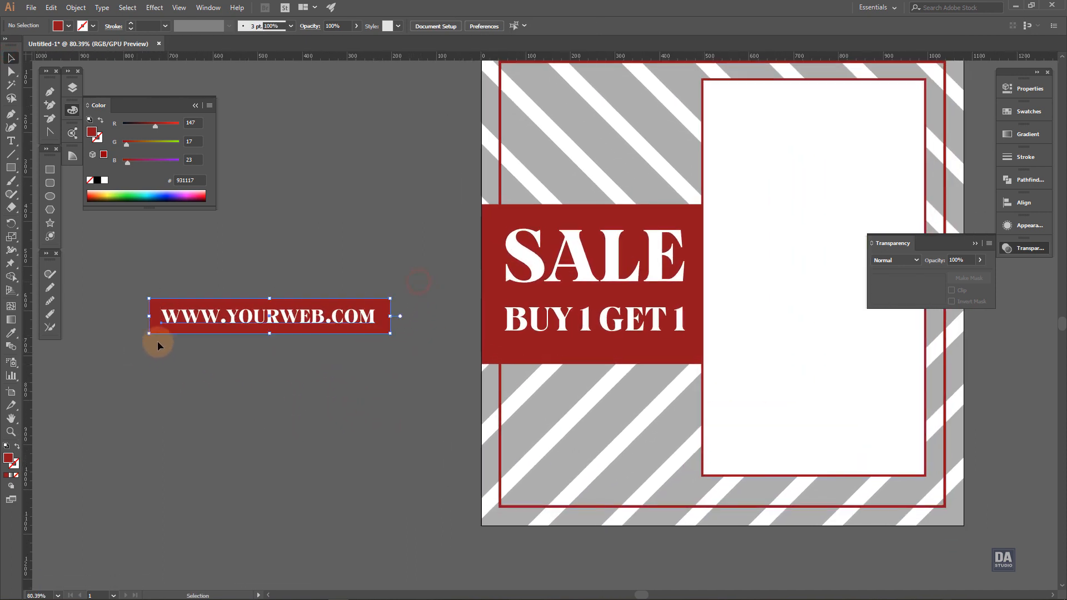
pyautogui.rightClick(203, 318)
pyautogui.click(232, 387)
pyautogui.moveTo(291, 314); pyautogui.dragTo(833, 492)
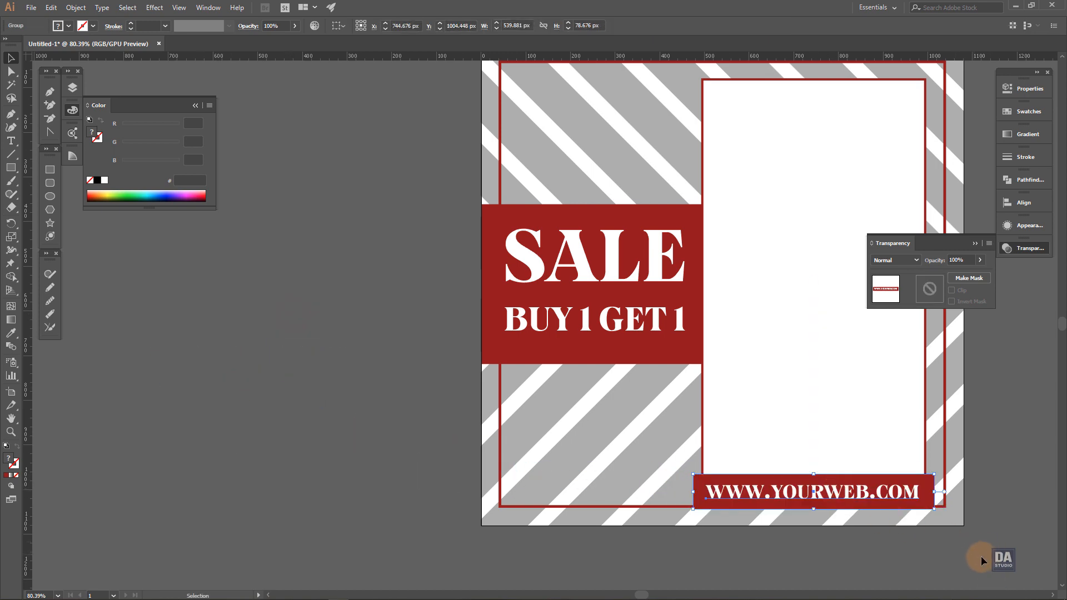
# Scale the web address banner down to about 336 × 49 px and position it between the white panel and the outer frame.
pyautogui.moveTo(970, 563); pyautogui.dragTo(736, 464)
pyautogui.moveTo(617, 418); pyautogui.dragTo(632, 367)
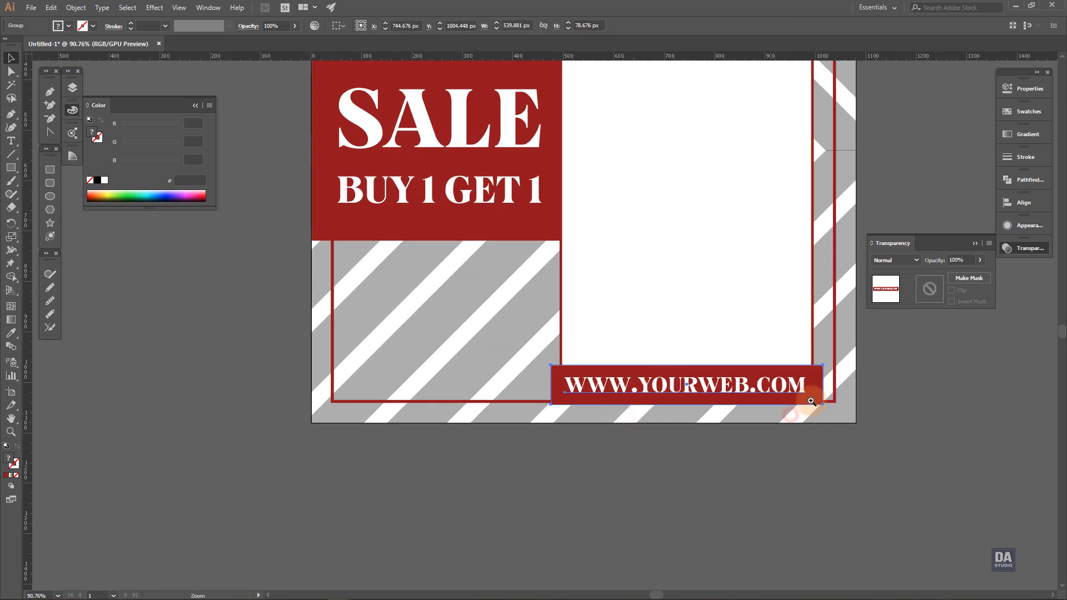
pyautogui.moveTo(823, 403); pyautogui.dragTo(751, 390)
pyautogui.moveTo(679, 374); pyautogui.dragTo(721, 386)
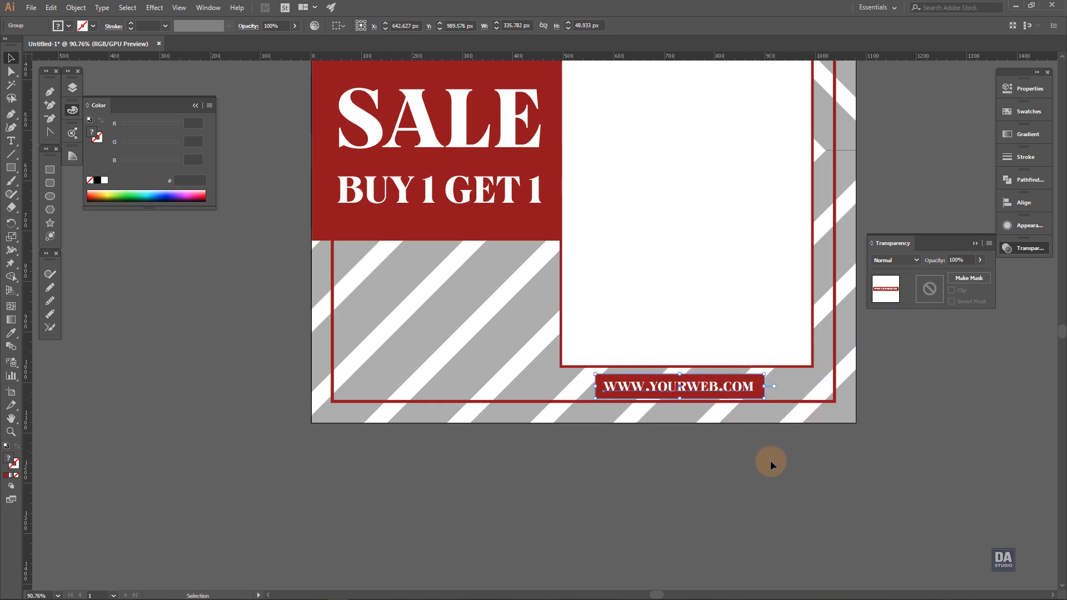
# Move the web address banner closer to the white panel and centre it horizontally on the panel.
pyautogui.hotkey('ctrl', 'space')
pyautogui.moveTo(786, 405); pyautogui.dragTo(870, 413)
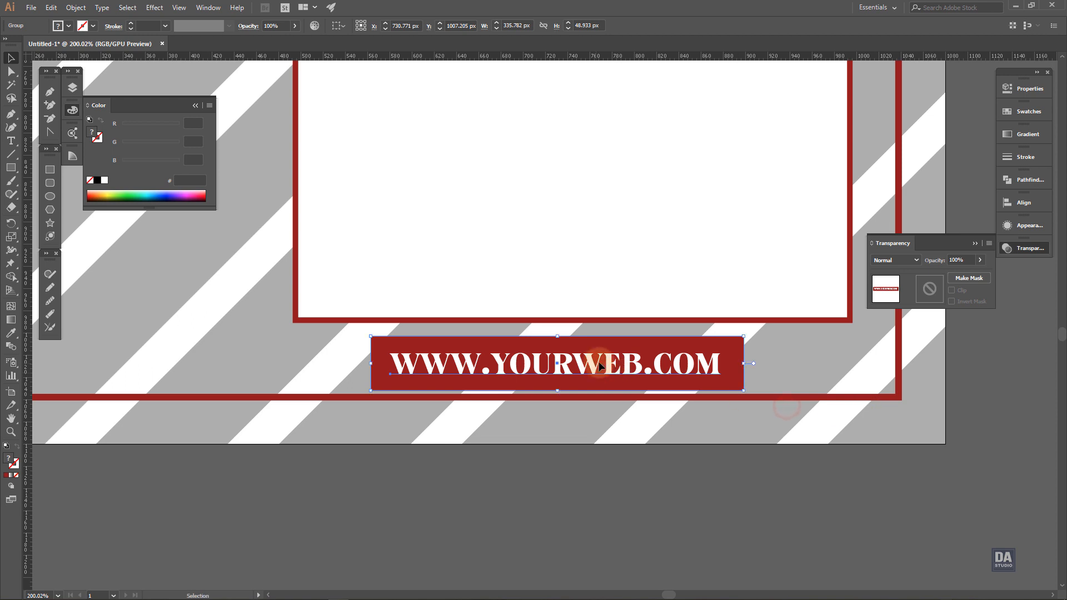
pyautogui.moveTo(598, 366)
pyautogui.mouseDown()
pyautogui.moveTo(614, 359)
pyautogui.moveTo(594, 353)
pyautogui.mouseUp()
pyautogui.hotkey('ctrl', 'z')
pyautogui.keyDown('shift'); pyautogui.click(615, 296); pyautogui.keyUp('shift')
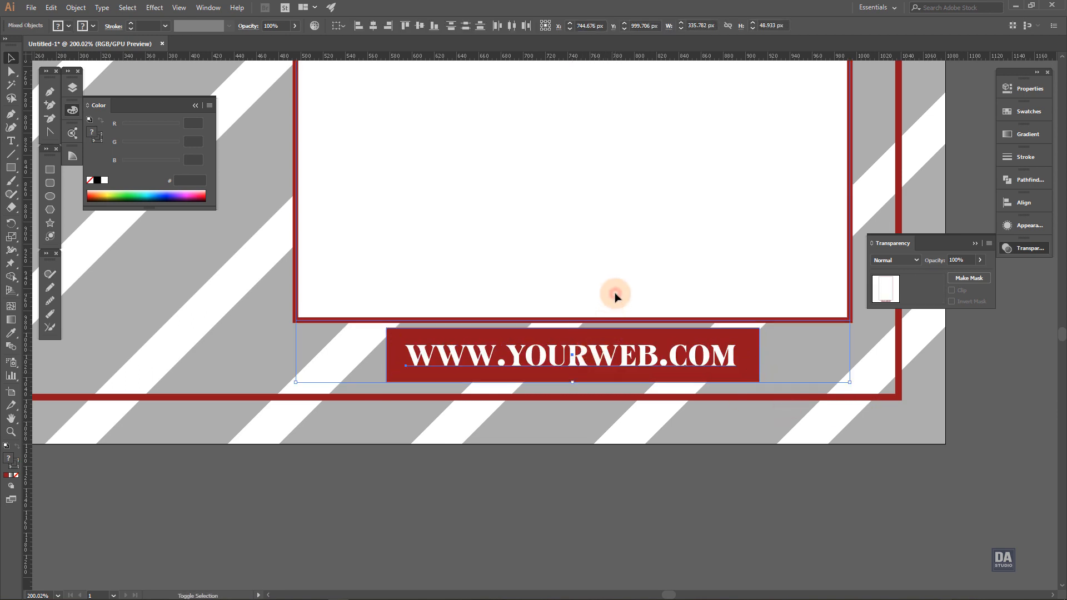
pyautogui.click(587, 347)
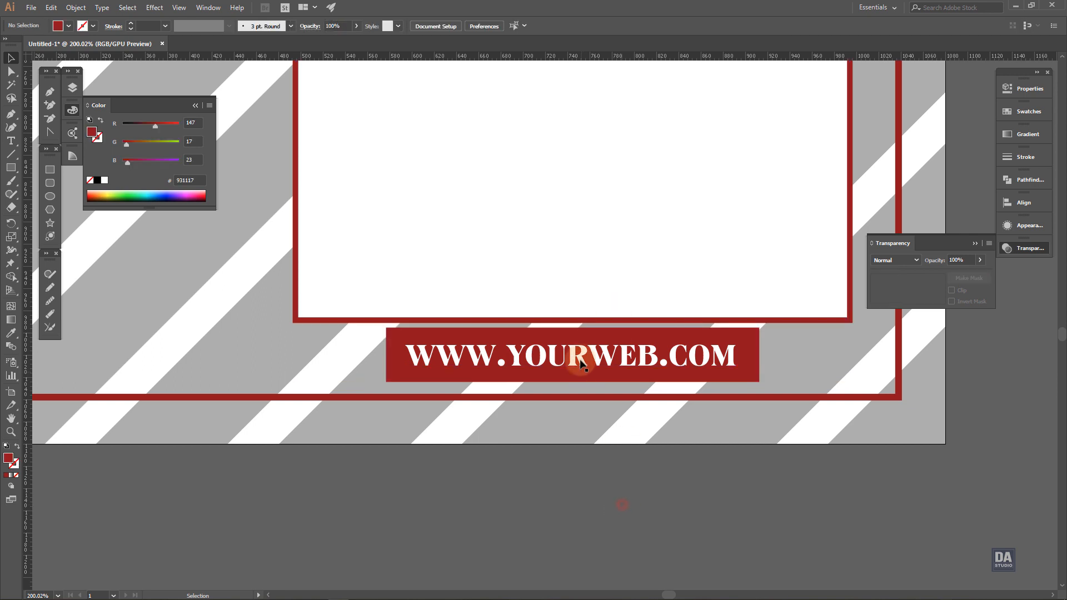
# Widen the red rectangle inside the banner group evenly on both sides to about 375 px, keeping the text size.
pyautogui.doubleClick(743, 380)
pyautogui.click(743, 377)
pyautogui.moveTo(759, 354); pyautogui.dragTo(782, 354)
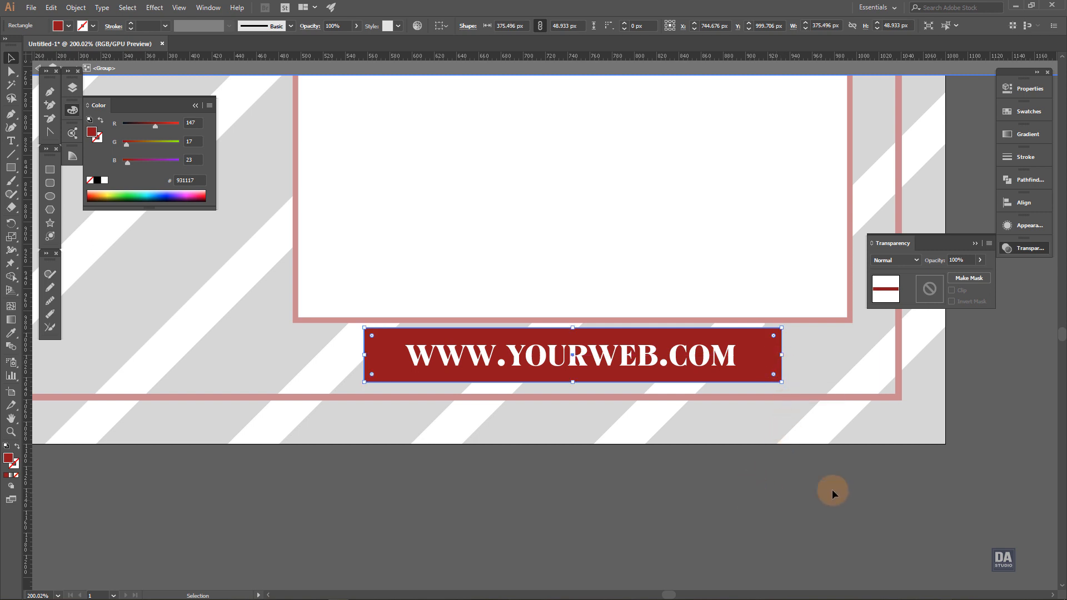
pyautogui.doubleClick(951, 481)
pyautogui.hotkey('ctrl', '0')
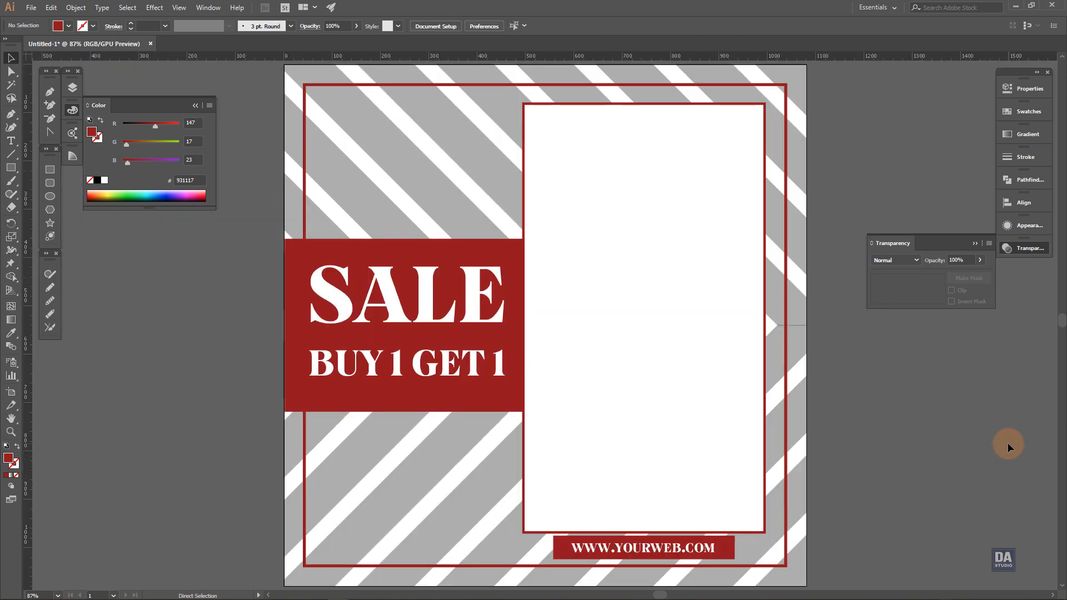
pyautogui.moveTo(777, 331); pyautogui.dragTo(751, 319)
pyautogui.moveTo(795, 346); pyautogui.dragTo(783, 343)
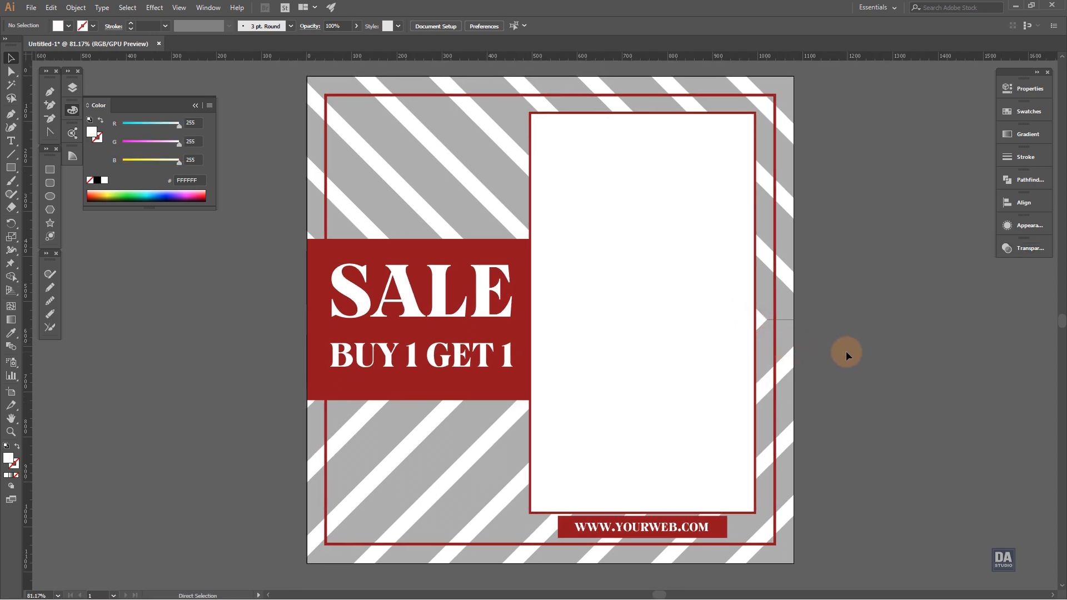
pyautogui.hotkey('ctrl', 'alt', '3')
pyautogui.moveTo(864, 119); pyautogui.dragTo(636, 397)
pyautogui.moveTo(559, 462); pyautogui.dragTo(557, 381)
pyautogui.moveTo(641, 347); pyautogui.dragTo(895, 464)
pyautogui.moveTo(774, 421); pyautogui.dragTo(726, 418)
pyautogui.doubleClick(587, 288)
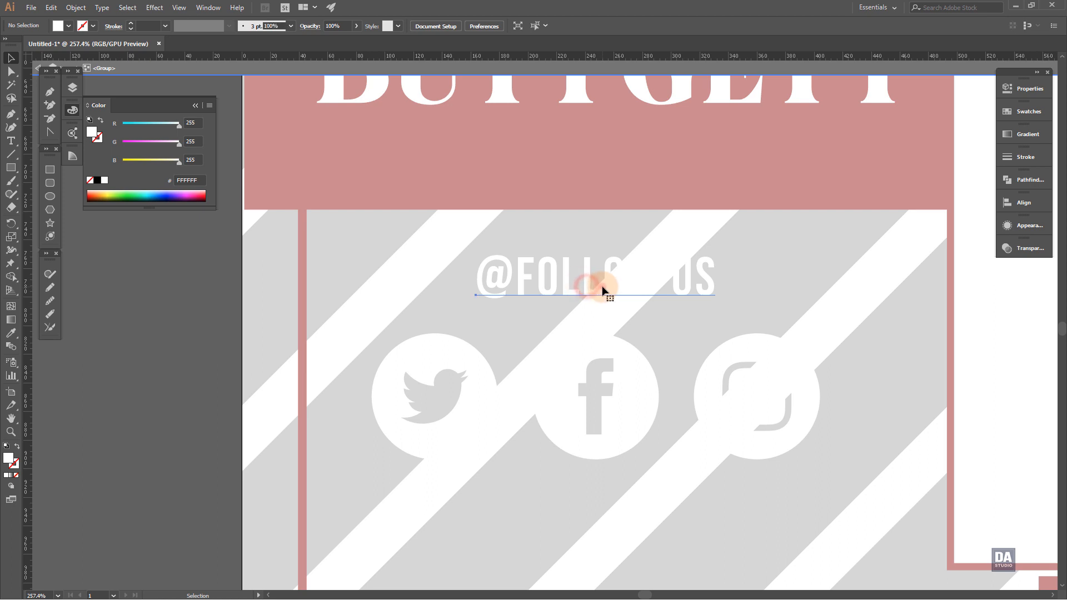
pyautogui.moveTo(603, 289); pyautogui.dragTo(478, 284)
pyautogui.click(119, 298)
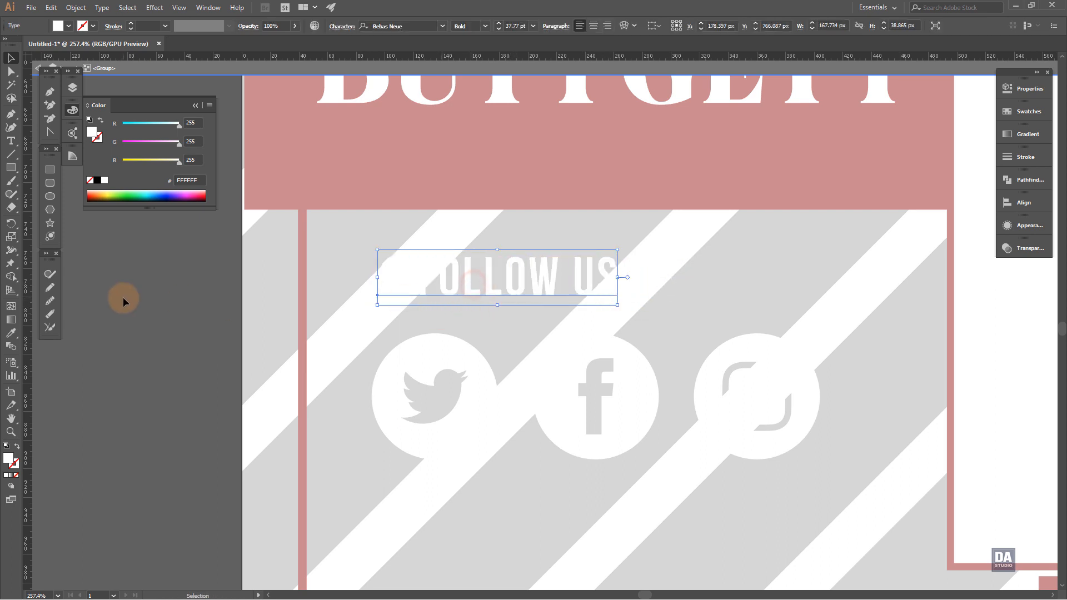
pyautogui.click(139, 373)
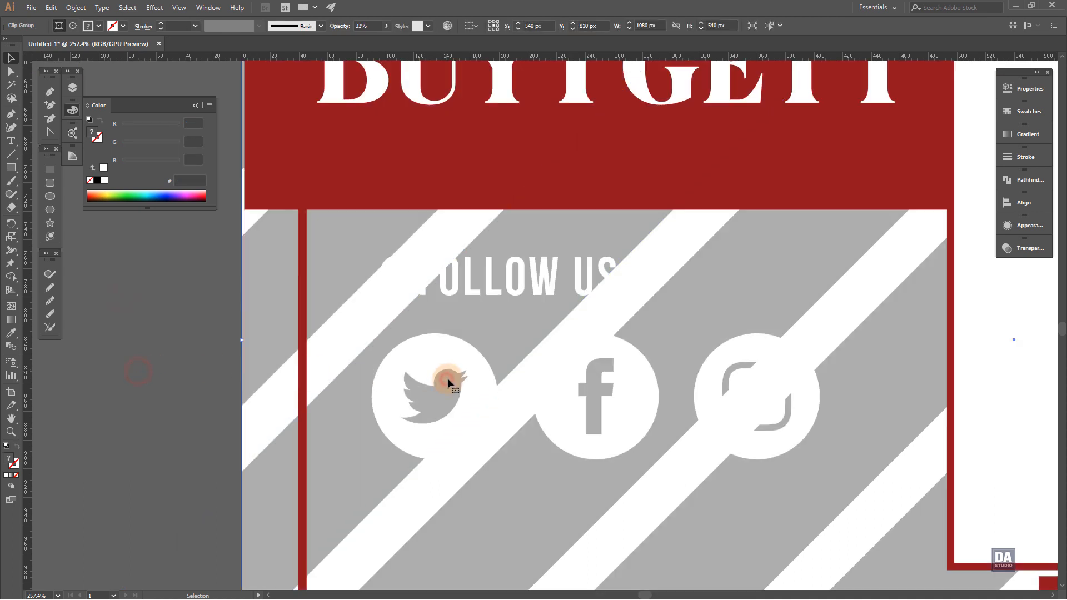
pyautogui.click(470, 359)
pyautogui.click(11, 333)
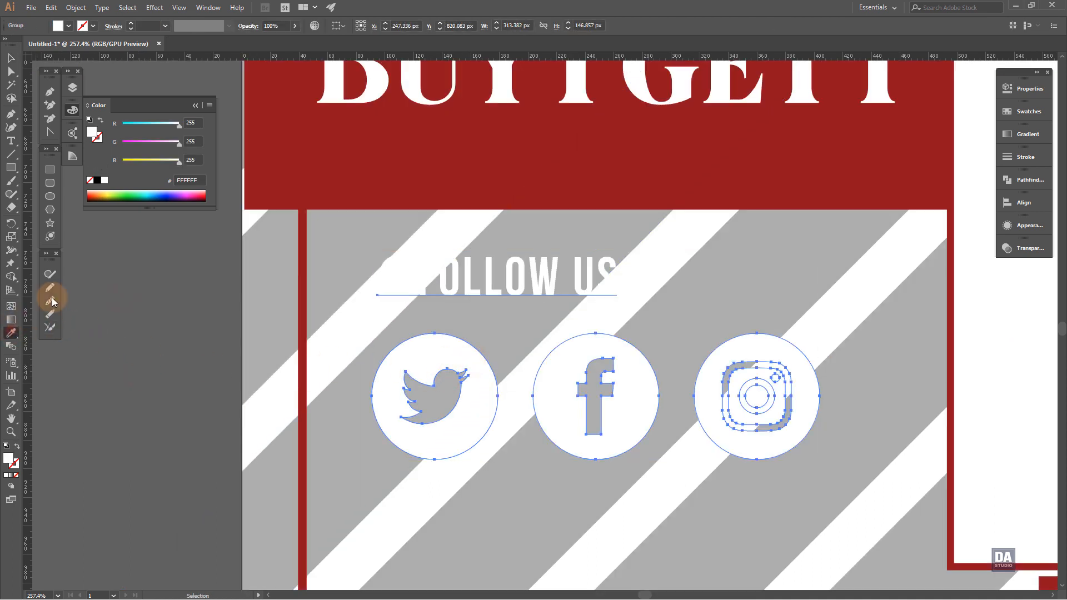
pyautogui.click(270, 196)
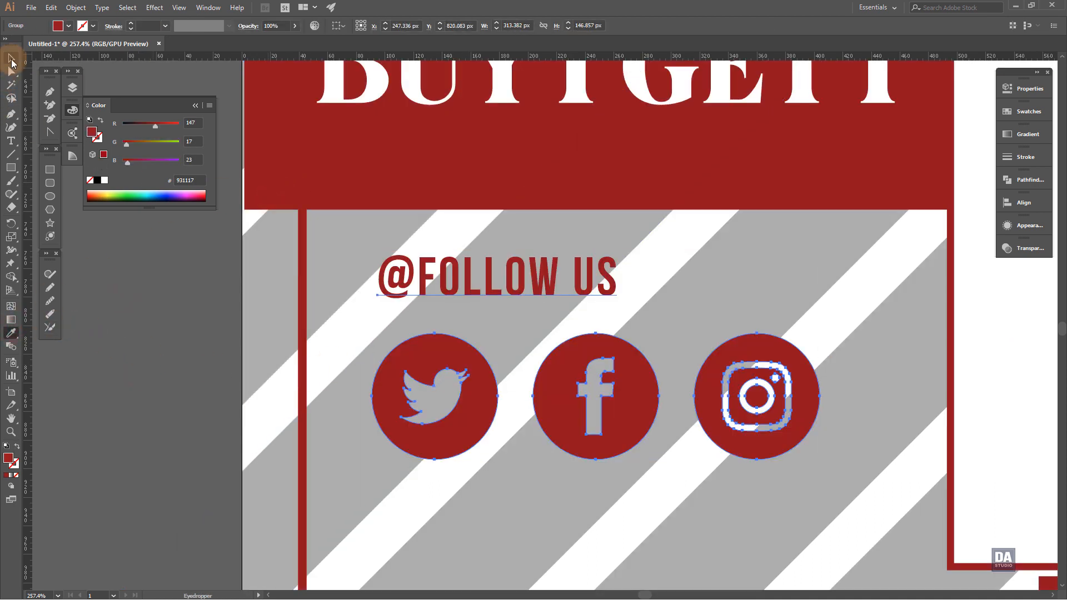
pyautogui.click(11, 61)
pyautogui.hotkey('ctrl', 'space')
pyautogui.moveTo(541, 342); pyautogui.dragTo(384, 264)
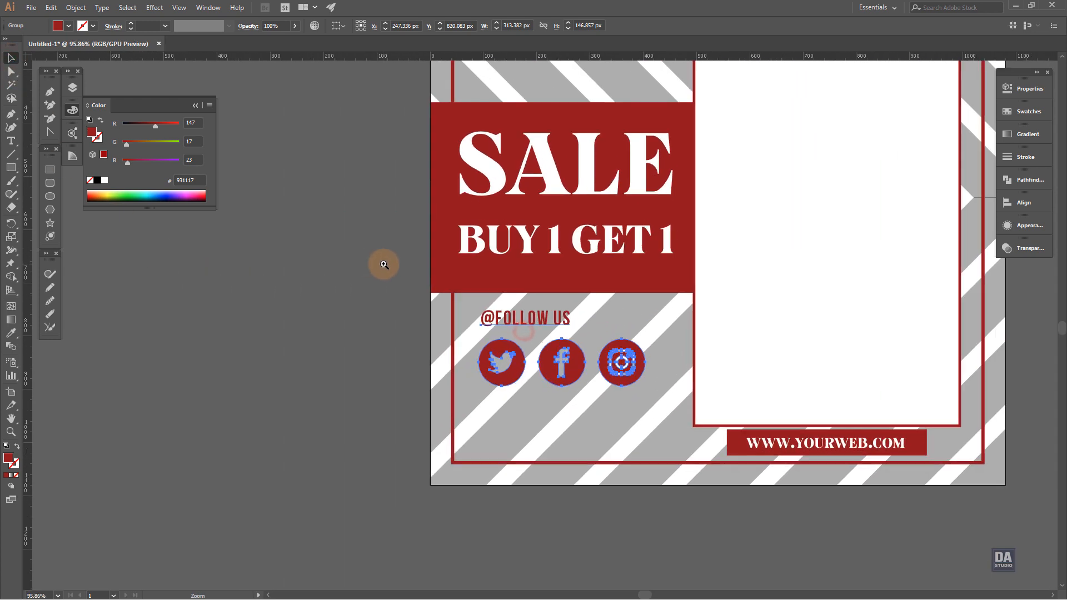
pyautogui.moveTo(563, 371); pyautogui.dragTo(554, 367)
pyautogui.click(318, 398)
pyautogui.click(239, 367)
pyautogui.moveTo(672, 323); pyautogui.dragTo(525, 394)
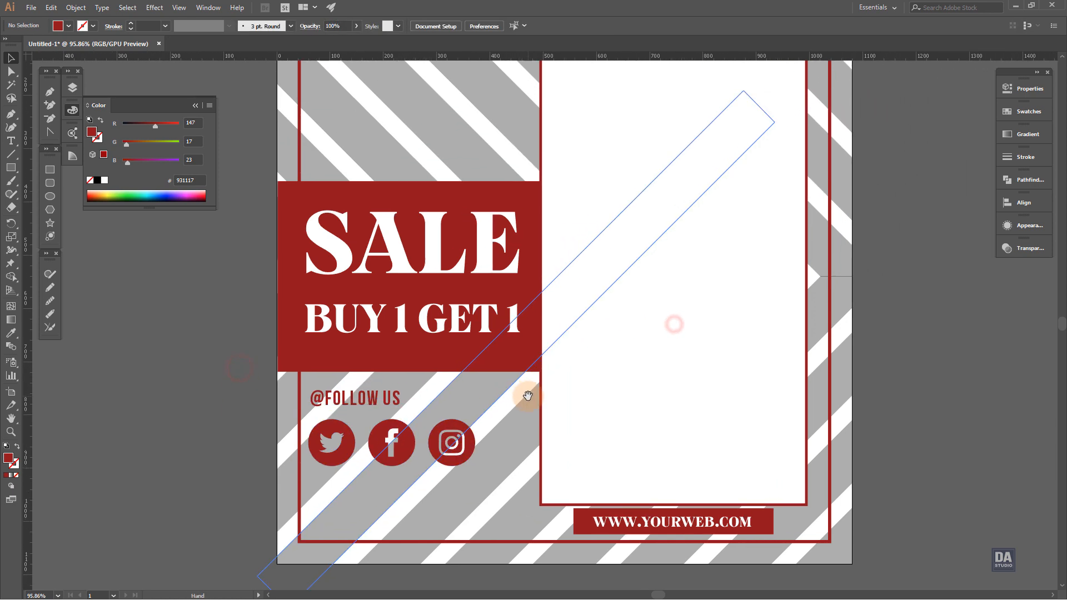
pyautogui.moveTo(624, 351)
pyautogui.mouseDown()
pyautogui.moveTo(505, 317)
pyautogui.moveTo(579, 319)
pyautogui.mouseUp()
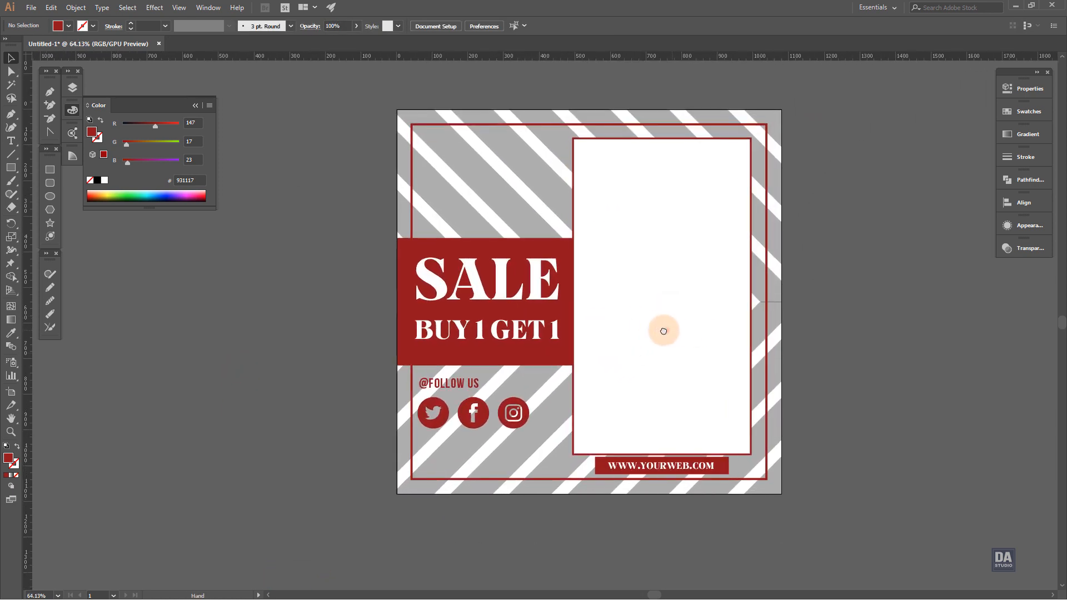
pyautogui.moveTo(666, 331); pyautogui.dragTo(613, 334)
pyautogui.moveTo(562, 296); pyautogui.dragTo(572, 295)
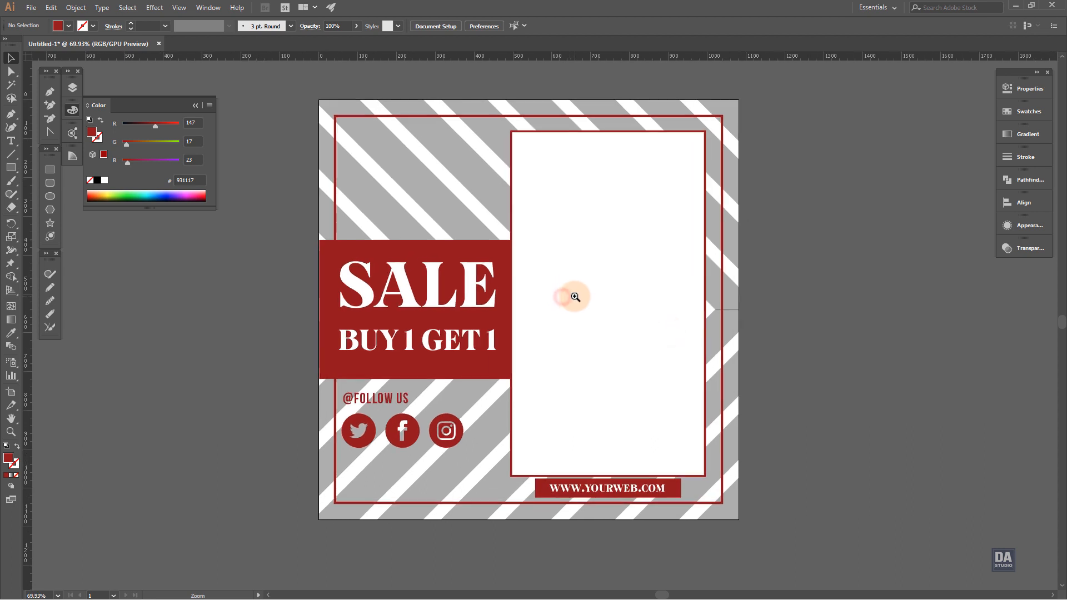
# Select both halves of the diagonal stripe background and lower their opacity to about 18%.
pyautogui.click(449, 224)
pyautogui.keyDown('shift'); pyautogui.click(320, 512); pyautogui.keyUp('shift')
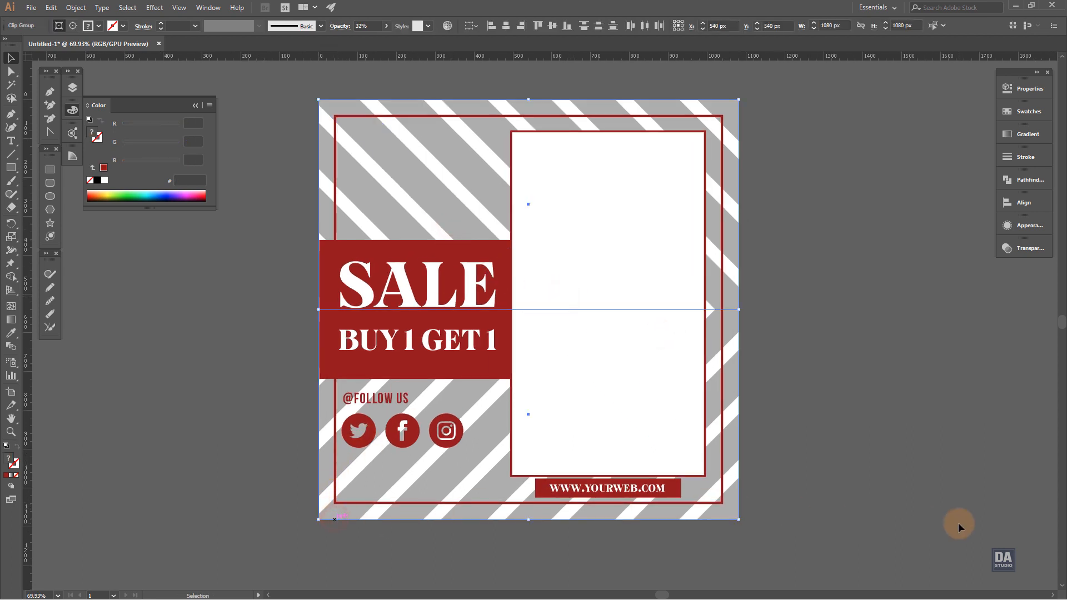
pyautogui.click(1014, 250)
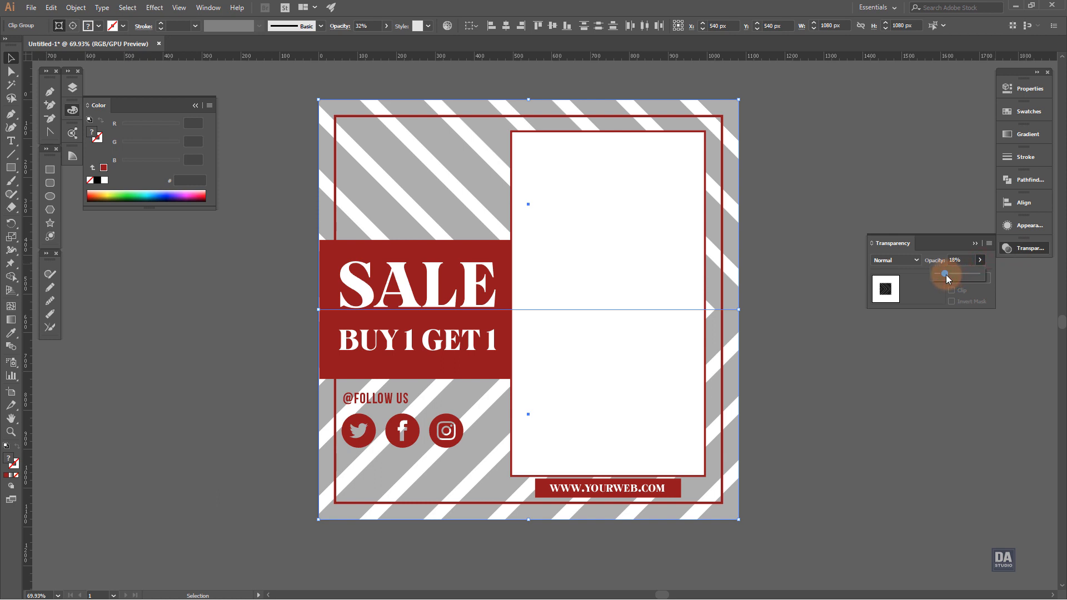
pyautogui.moveTo(945, 275); pyautogui.dragTo(942, 273)
pyautogui.click(940, 392)
pyautogui.moveTo(868, 364); pyautogui.dragTo(850, 358)
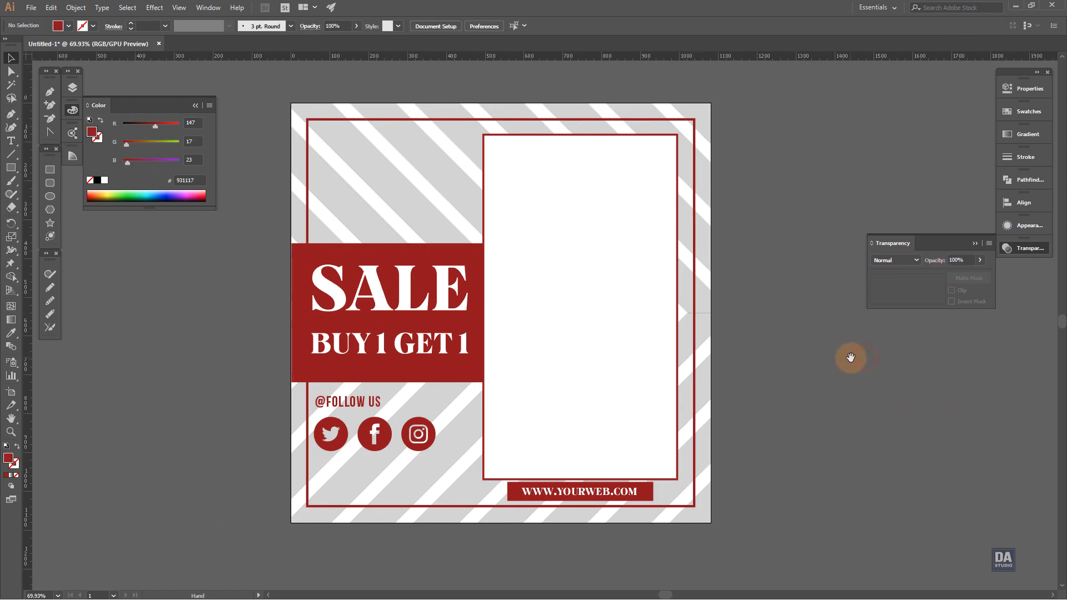
pyautogui.click(1015, 248)
# Bring in the portrait photo beside the artboard and lay a copy of the white framed panel in front of it.
pyautogui.hotkey('ctrl', 'alt', '3')
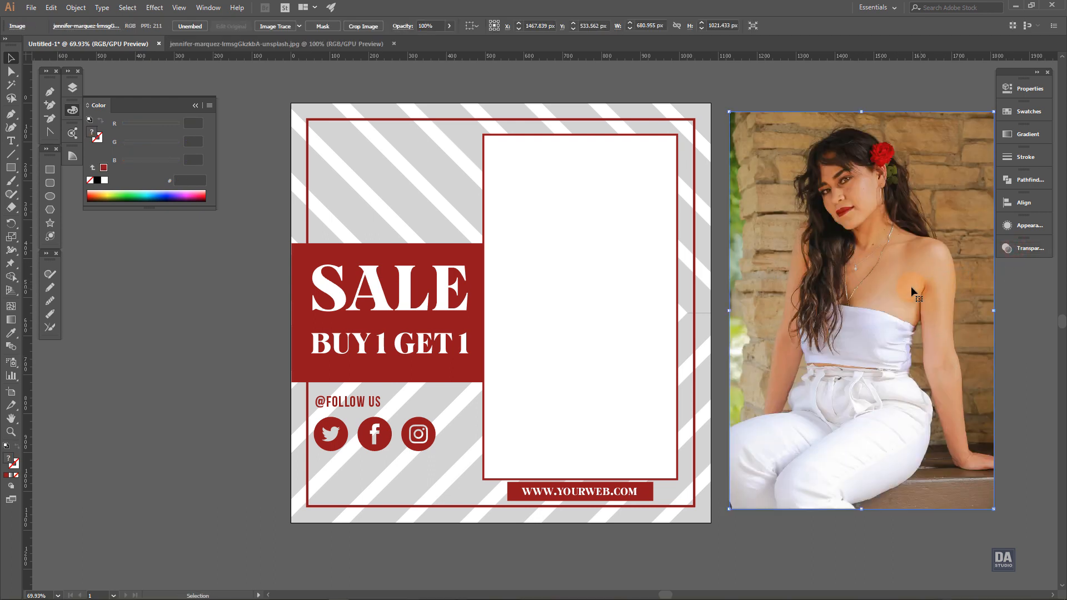
pyautogui.moveTo(917, 308); pyautogui.dragTo(818, 300)
pyautogui.scroll(1, 814, 311)
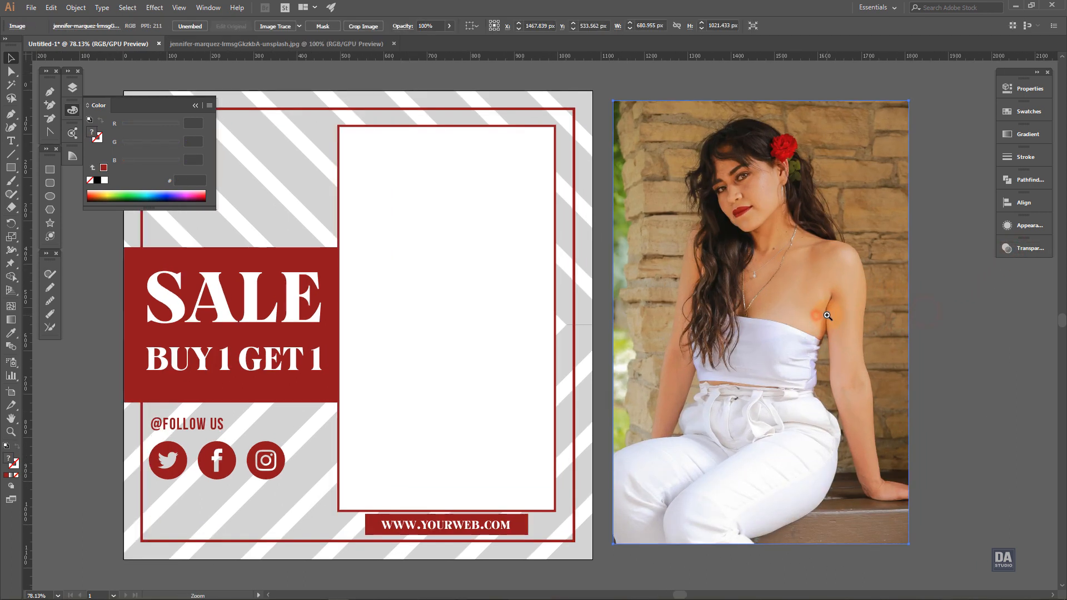
pyautogui.click(522, 308)
pyautogui.moveTo(523, 309); pyautogui.dragTo(808, 309)
pyautogui.rightClick(807, 308)
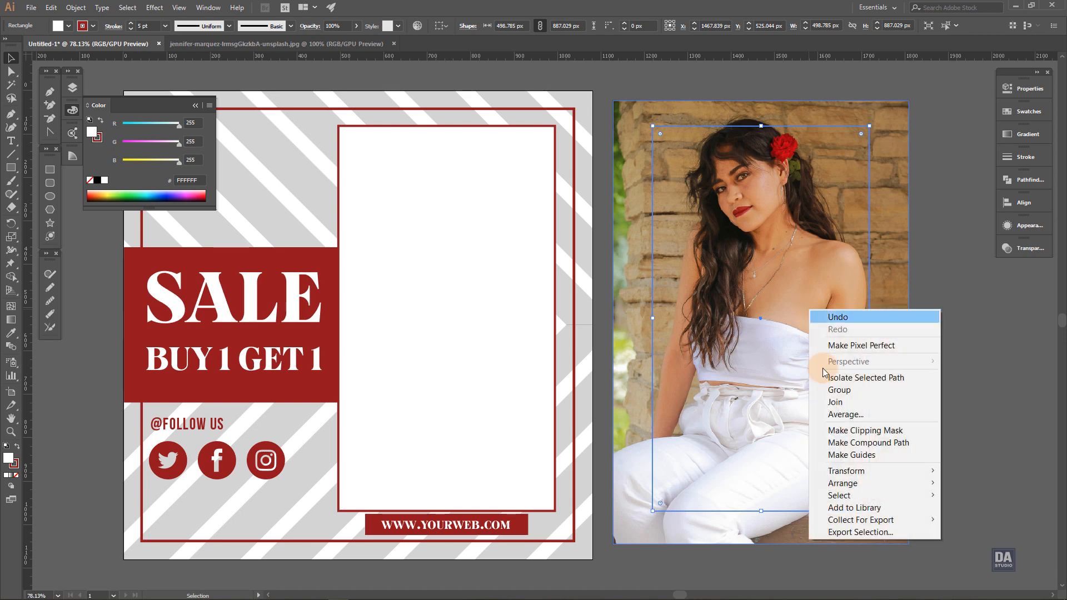
pyautogui.click(804, 485)
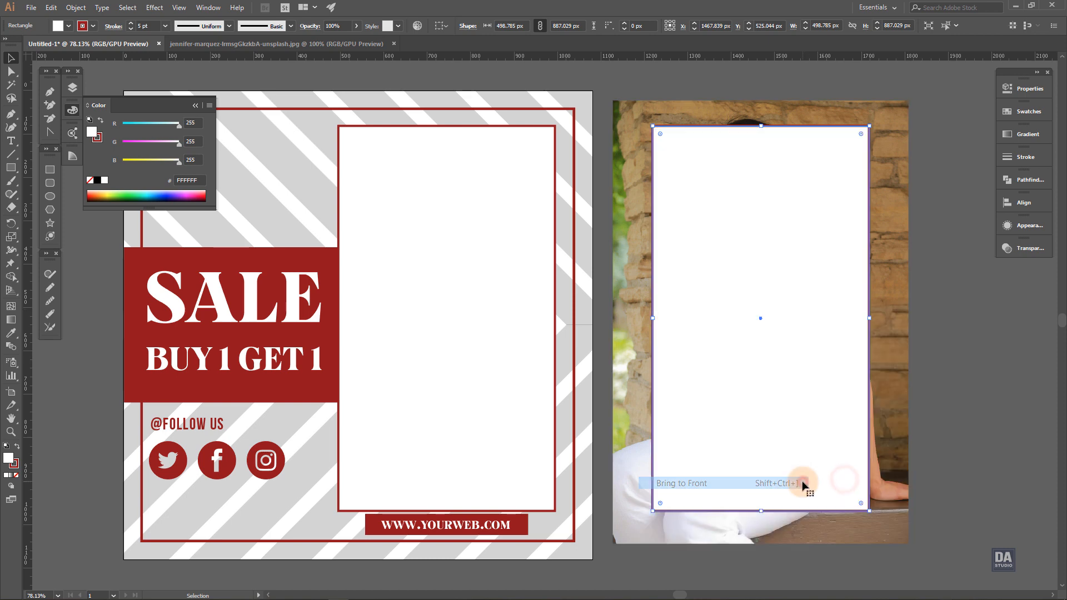
# Make a clipping mask of the photo with the panel copy and move the masked photo exactly onto the white panel.
pyautogui.keyDown('shift'); pyautogui.click(896, 343); pyautogui.keyUp('shift')
pyautogui.rightClick(896, 345)
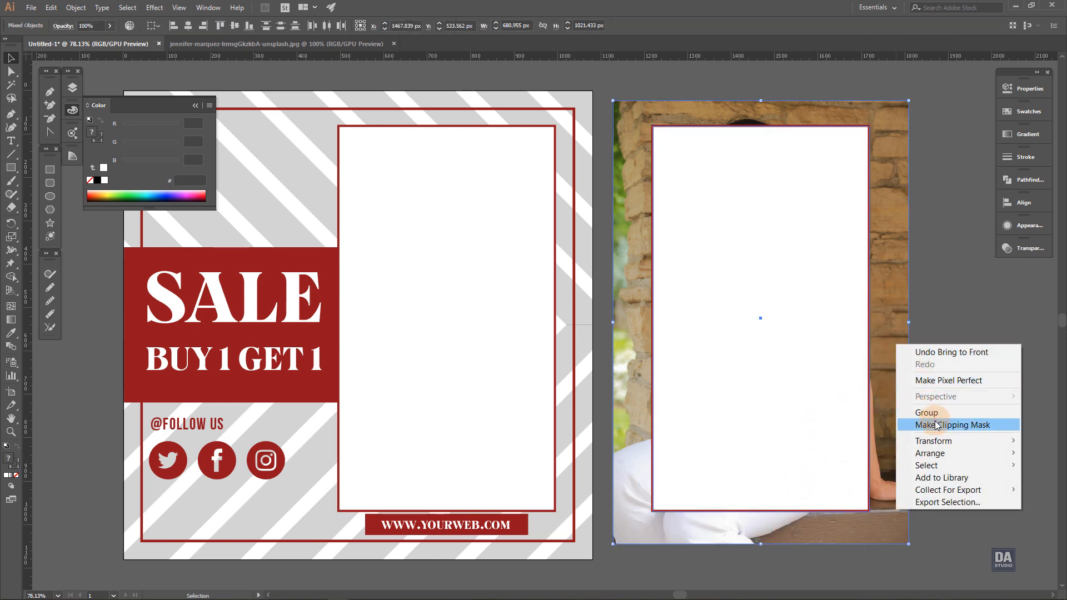
pyautogui.click(926, 425)
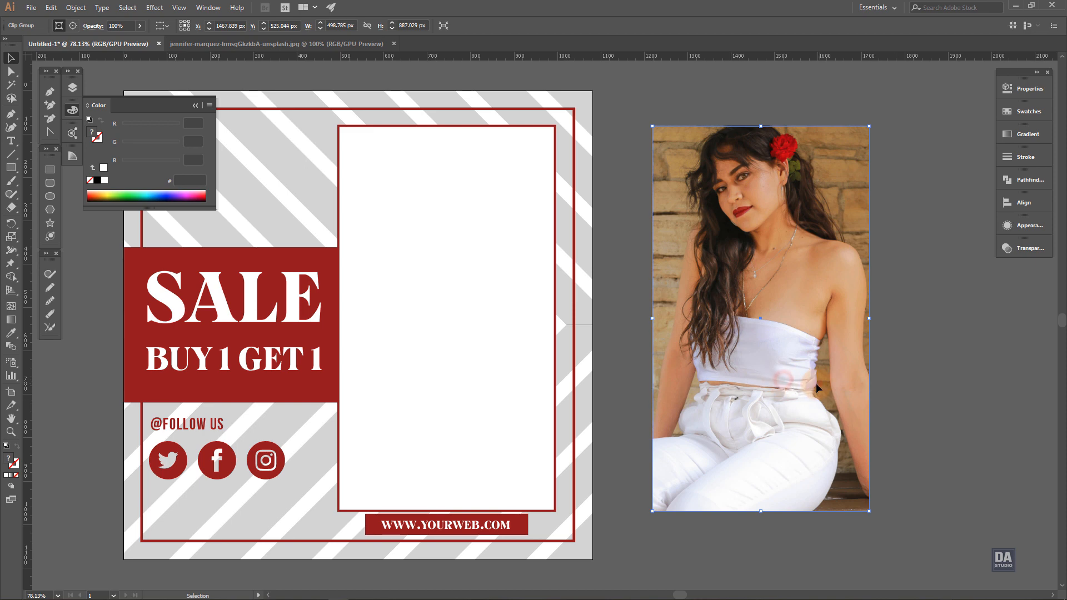
pyautogui.moveTo(816, 382); pyautogui.dragTo(503, 370)
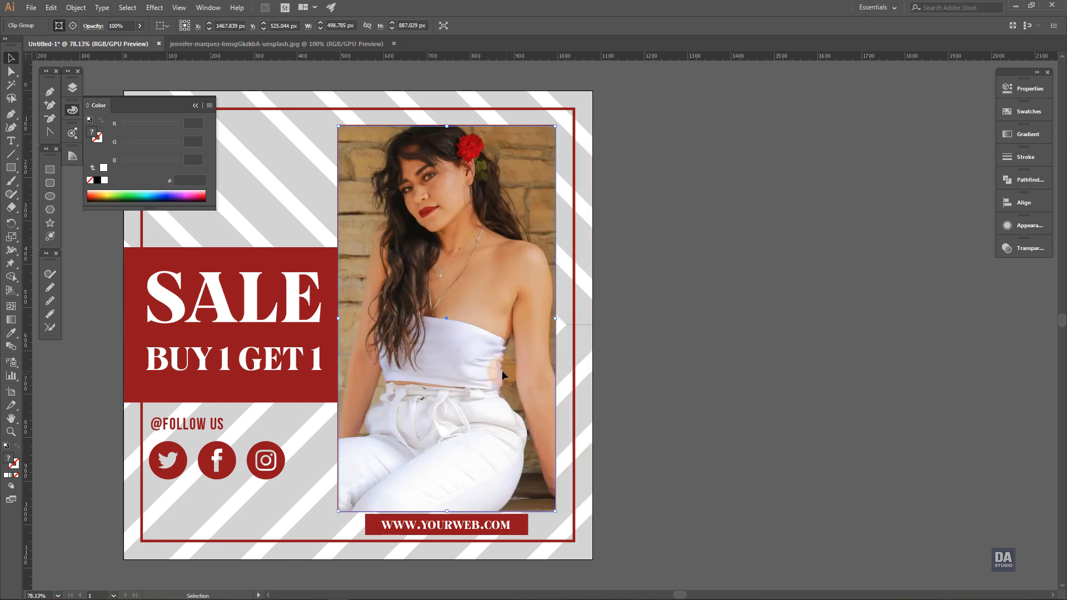
pyautogui.click(796, 355)
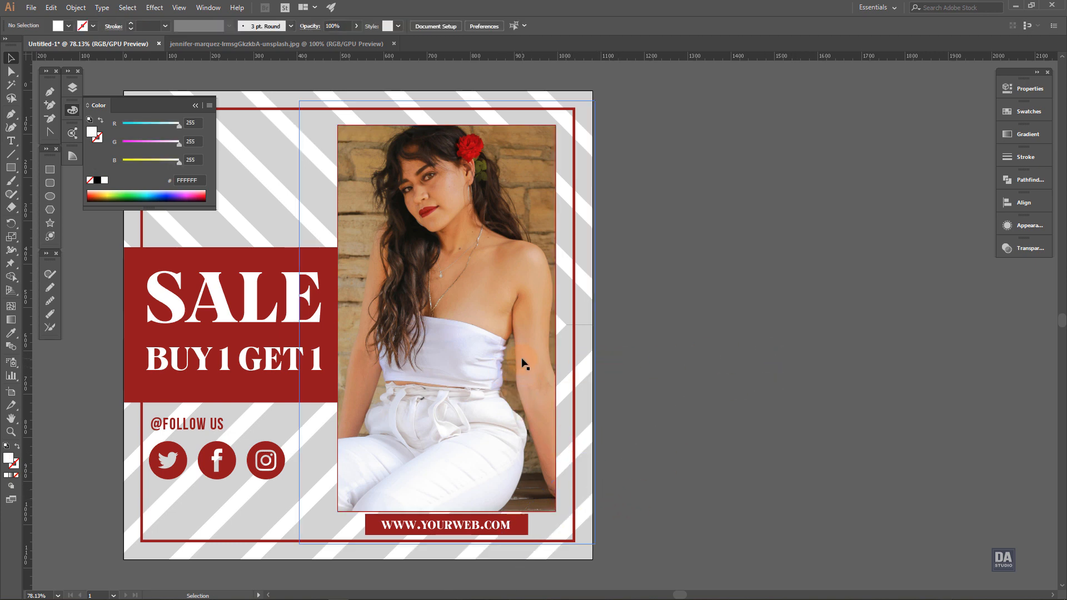
pyautogui.hotkey('ctrl', '0')
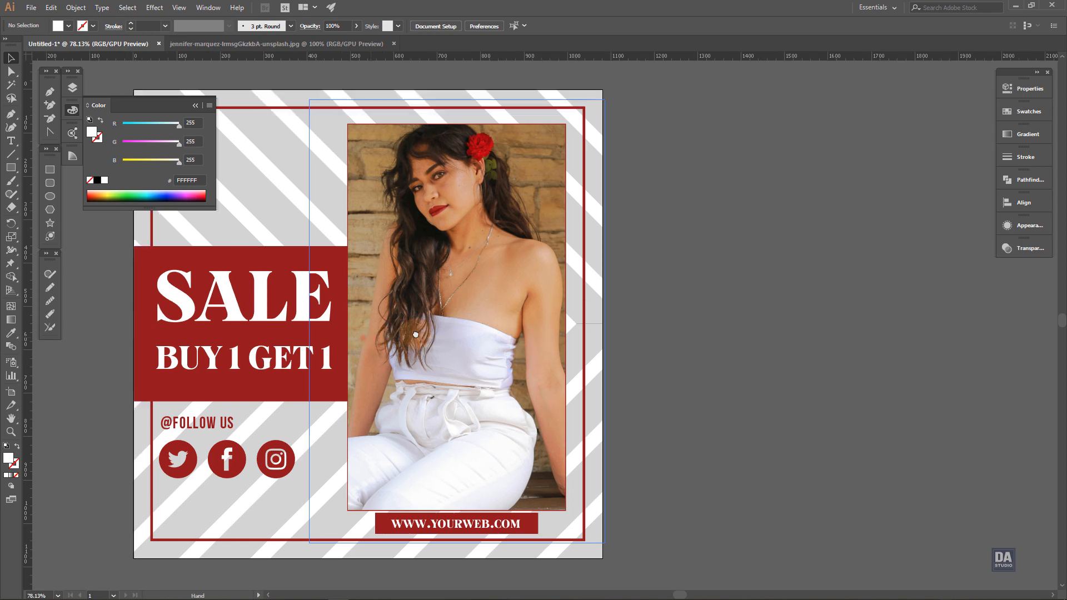
# Select the white panel's rectangle behind the photo through the layer contents and set its dark red stroke to 12 pt.
pyautogui.click(72, 87)
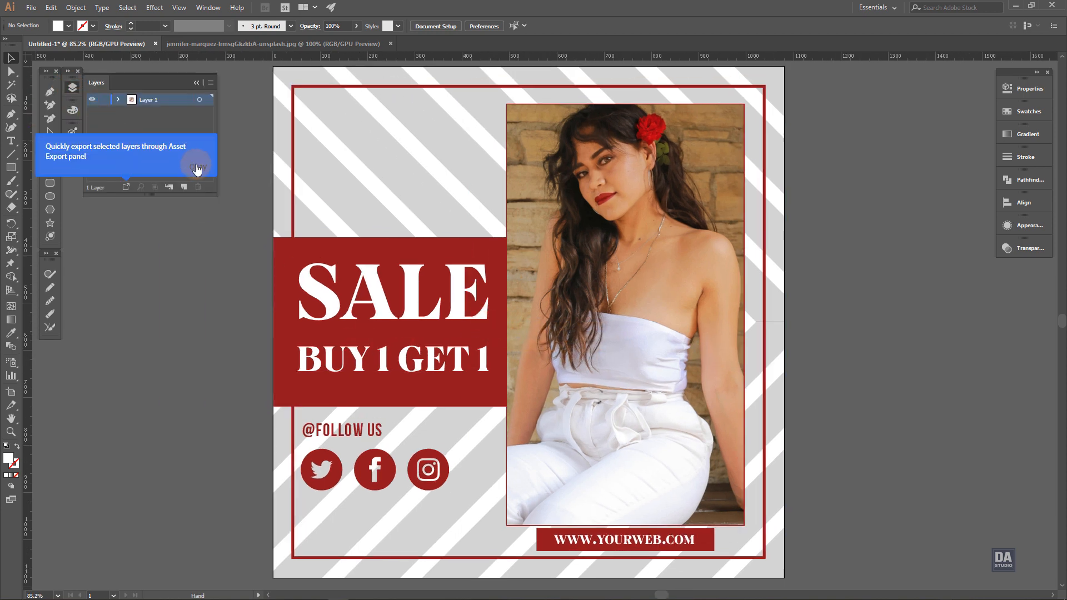
pyautogui.click(196, 166)
pyautogui.click(118, 99)
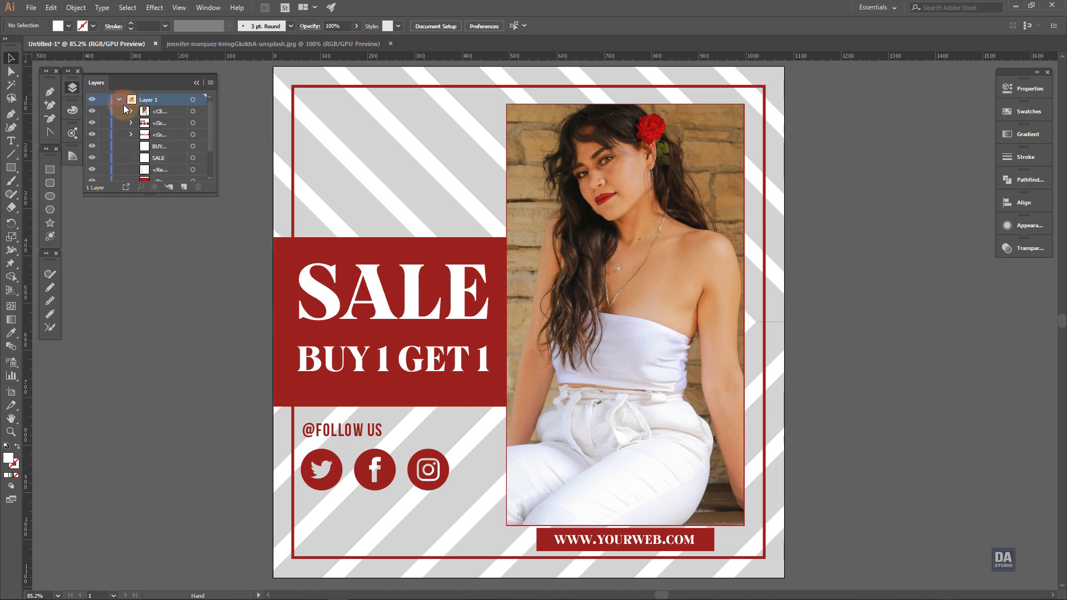
pyautogui.scroll(-2, 161, 134)
pyautogui.click(163, 128)
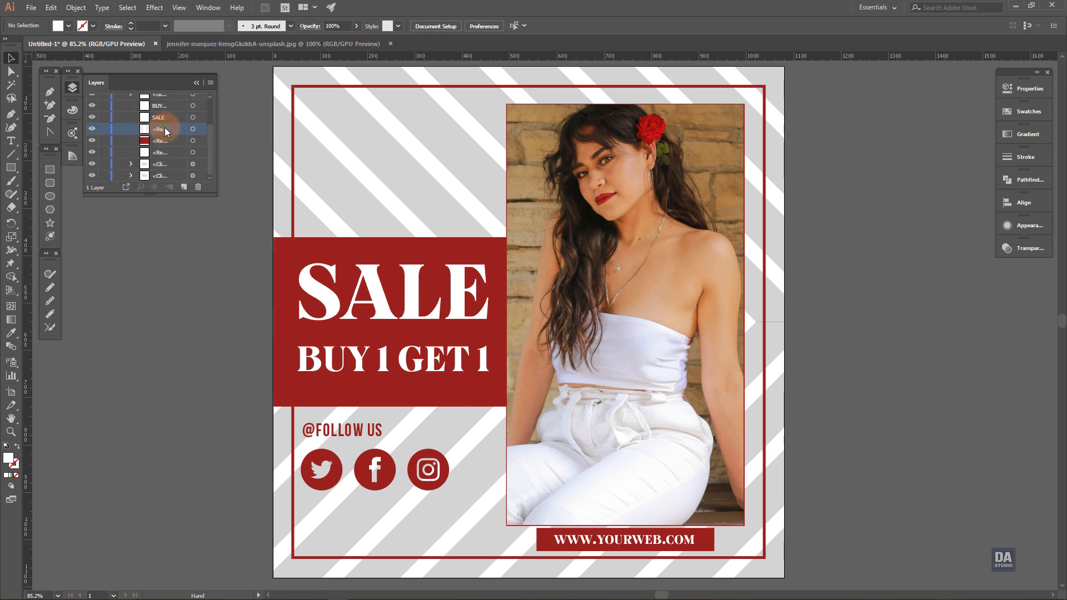
pyautogui.click(198, 129)
pyautogui.hotkey('ctrl', '1')
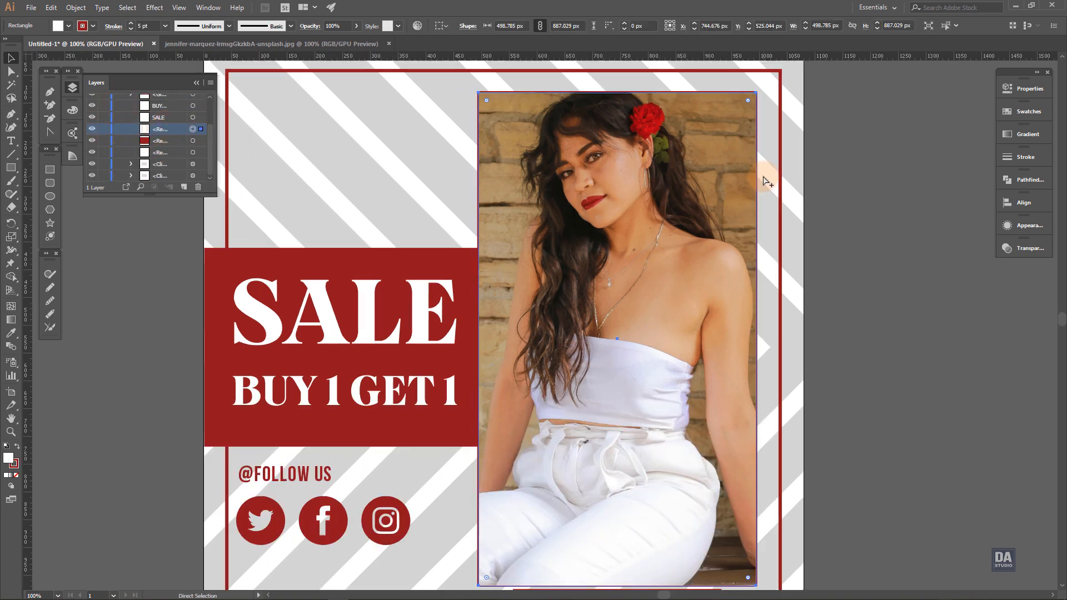
pyautogui.click(130, 24)
pyautogui.click(130, 25)
pyautogui.click(131, 25)
pyautogui.click(131, 25)
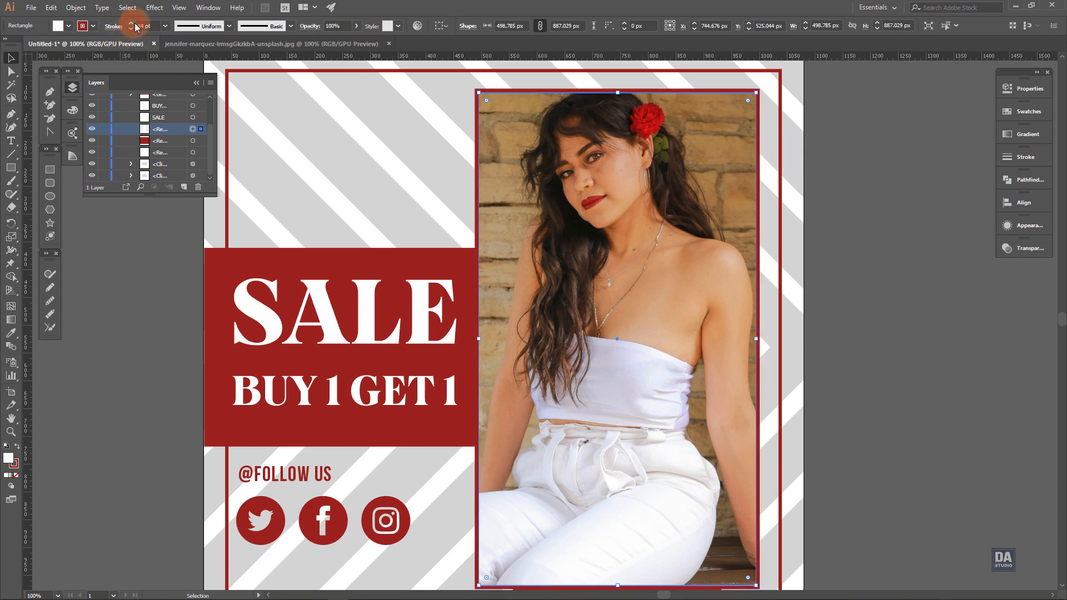
pyautogui.click(135, 29)
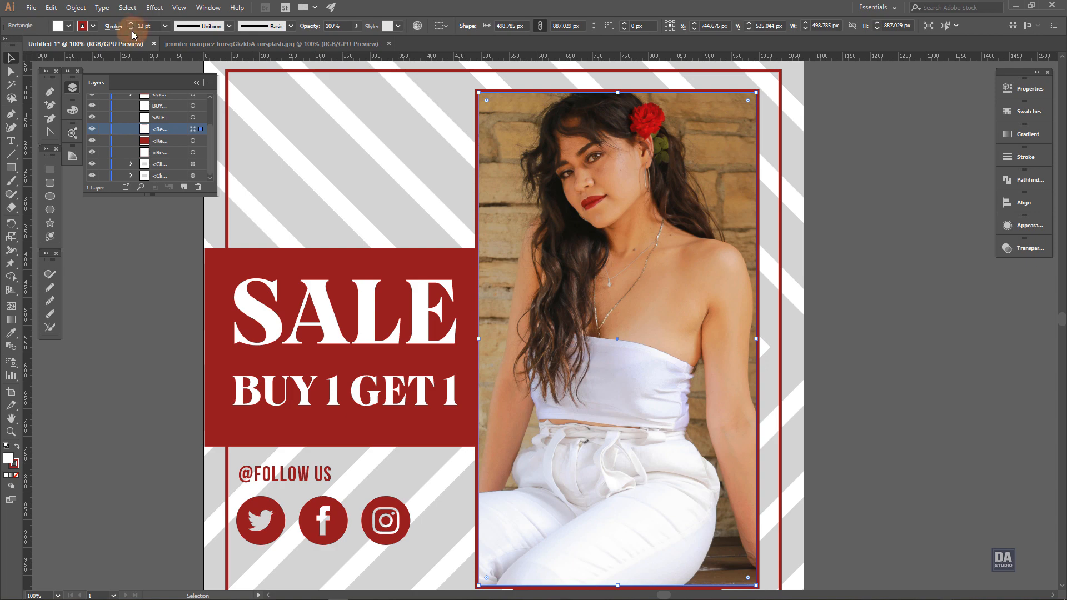
pyautogui.click(131, 29)
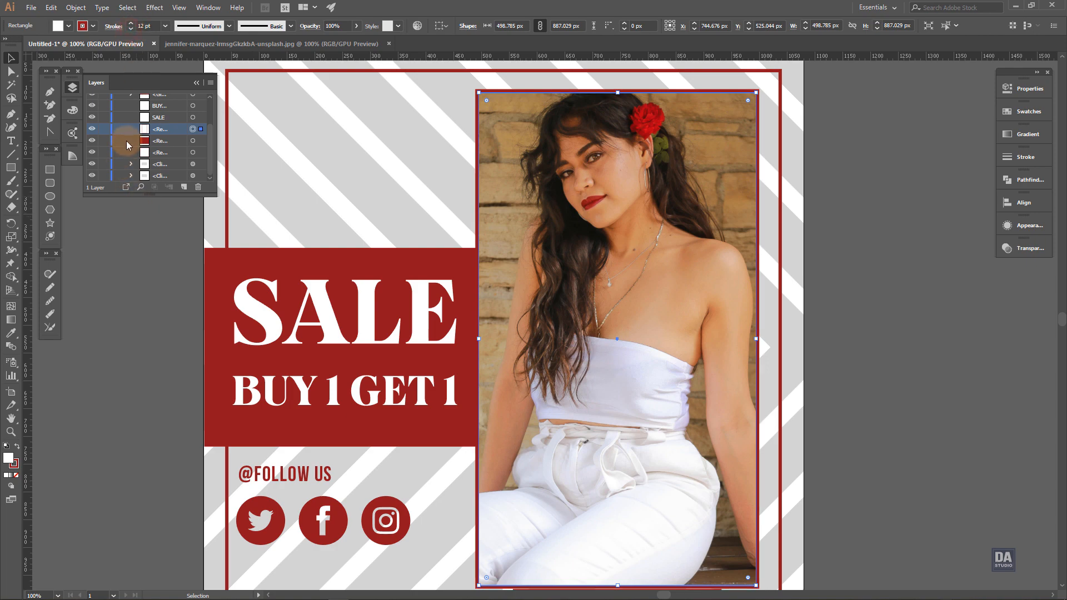
pyautogui.click(71, 87)
pyautogui.click(135, 200)
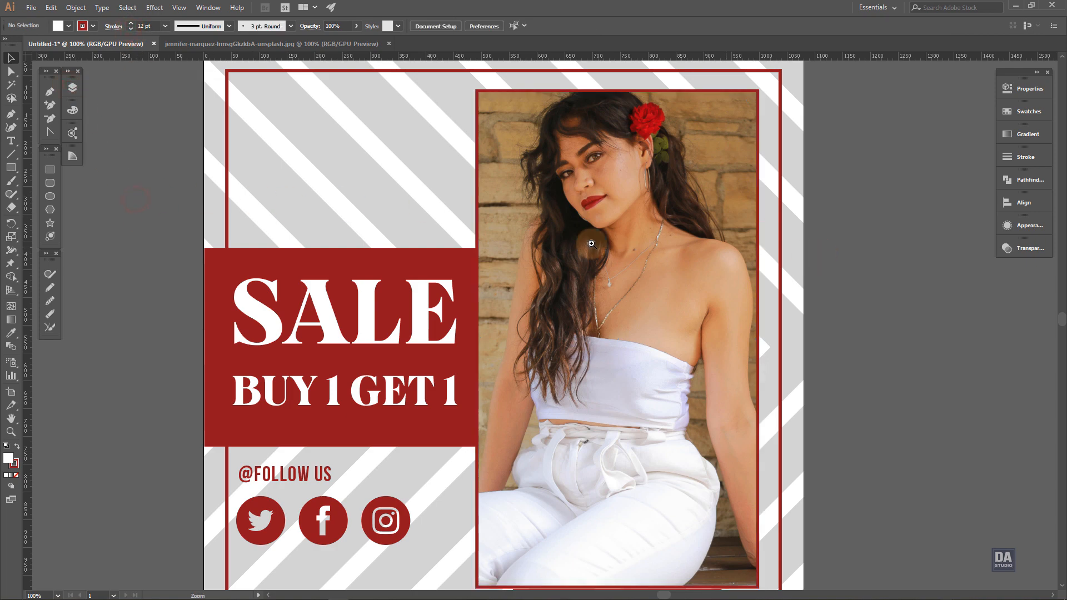
# Scale the web address banner down to about 343 × 45 px and centre it vertically between the photo frame and outer frame.
pyautogui.moveTo(637, 287); pyautogui.dragTo(605, 266)
pyautogui.moveTo(801, 348); pyautogui.dragTo(799, 342)
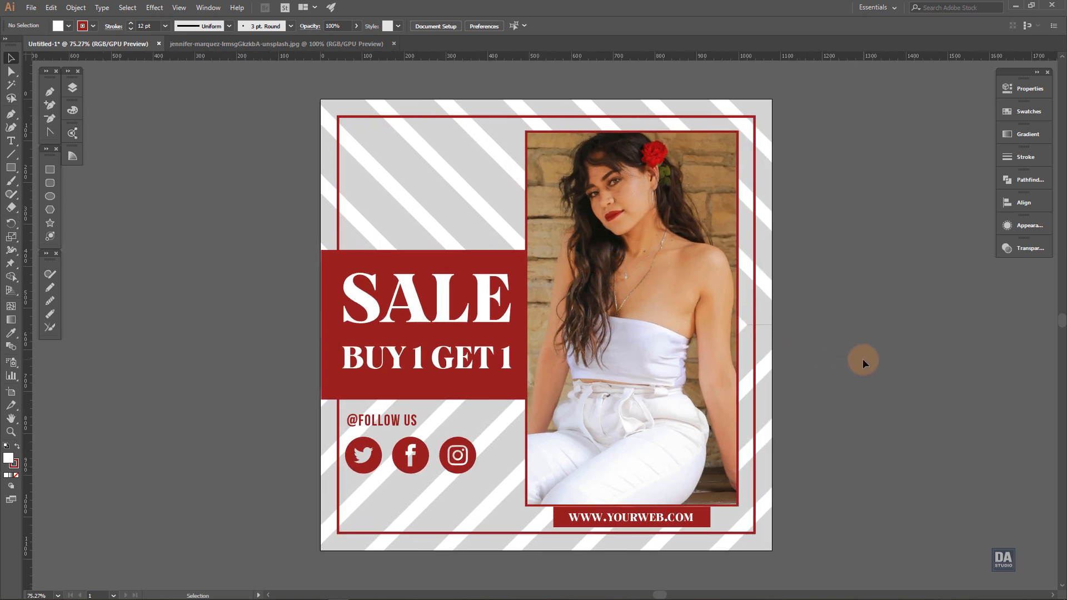
pyautogui.moveTo(656, 570); pyautogui.dragTo(891, 485)
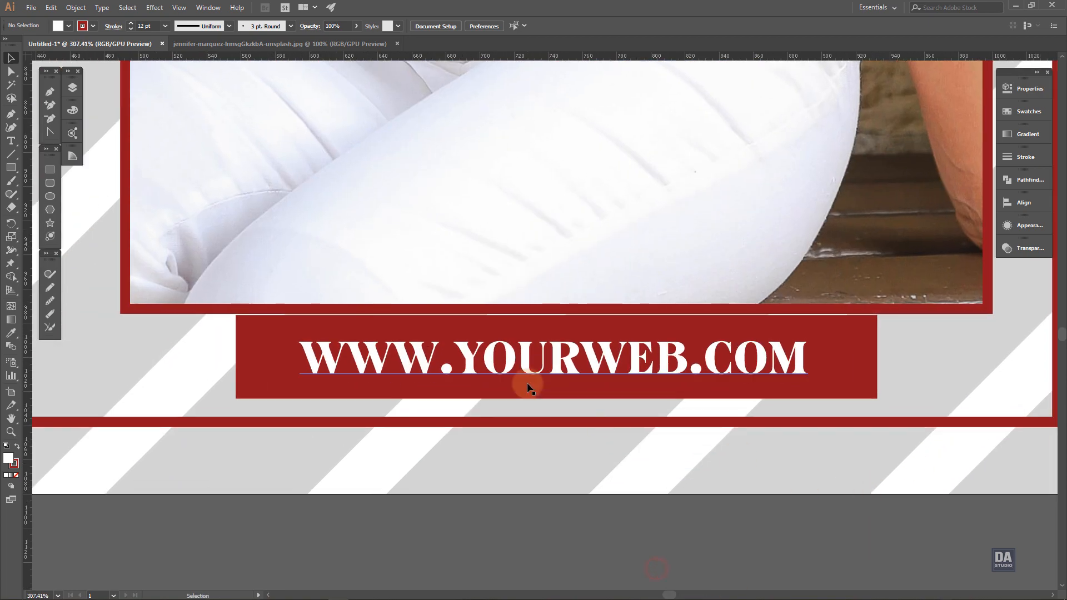
pyautogui.click(528, 383)
pyautogui.moveTo(563, 371)
pyautogui.mouseDown()
pyautogui.moveTo(581, 362)
pyautogui.moveTo(583, 377)
pyautogui.mouseUp()
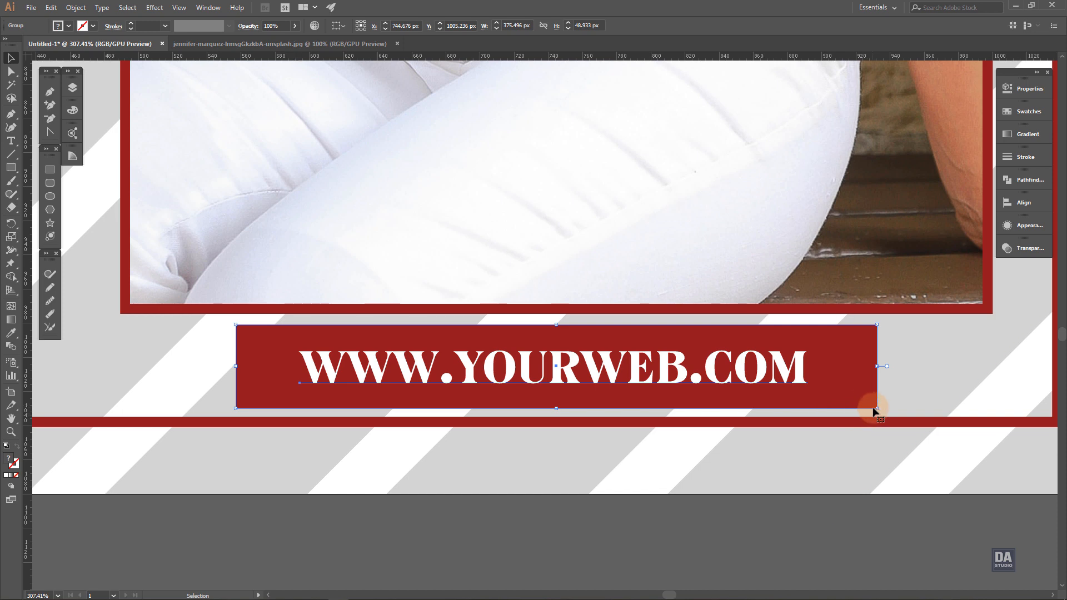
pyautogui.moveTo(876, 409); pyautogui.dragTo(868, 406)
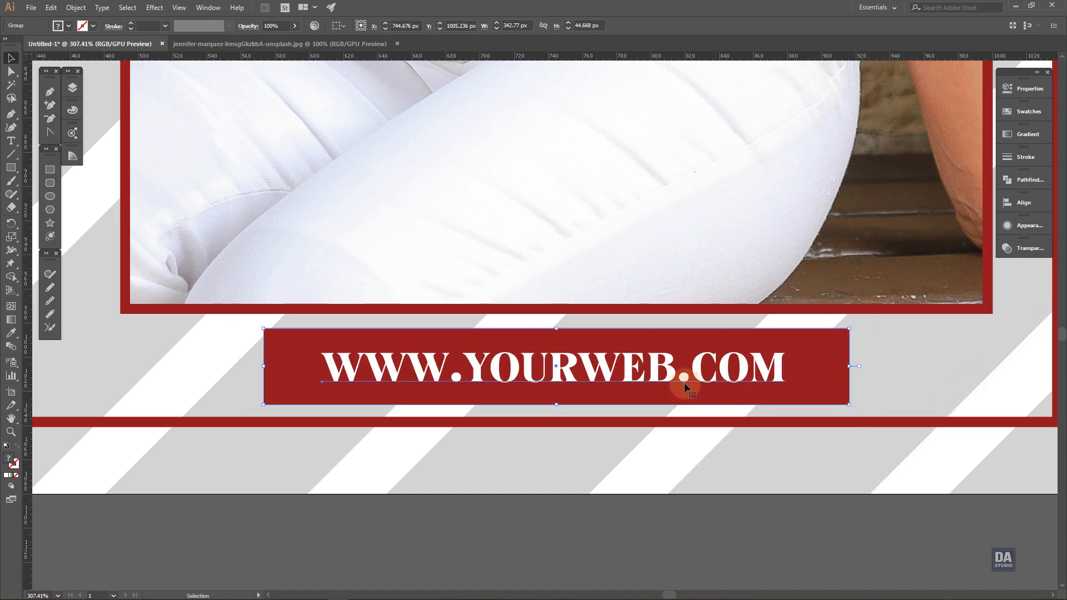
pyautogui.moveTo(680, 382); pyautogui.dragTo(677, 378)
pyautogui.click(785, 529)
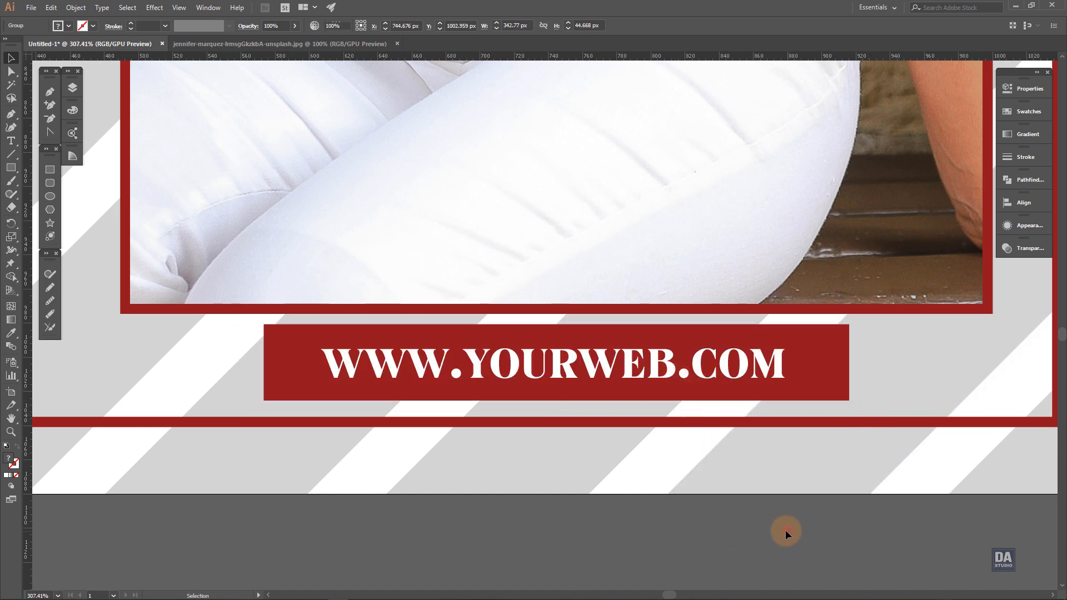
pyautogui.hotkey('ctrl', '0')
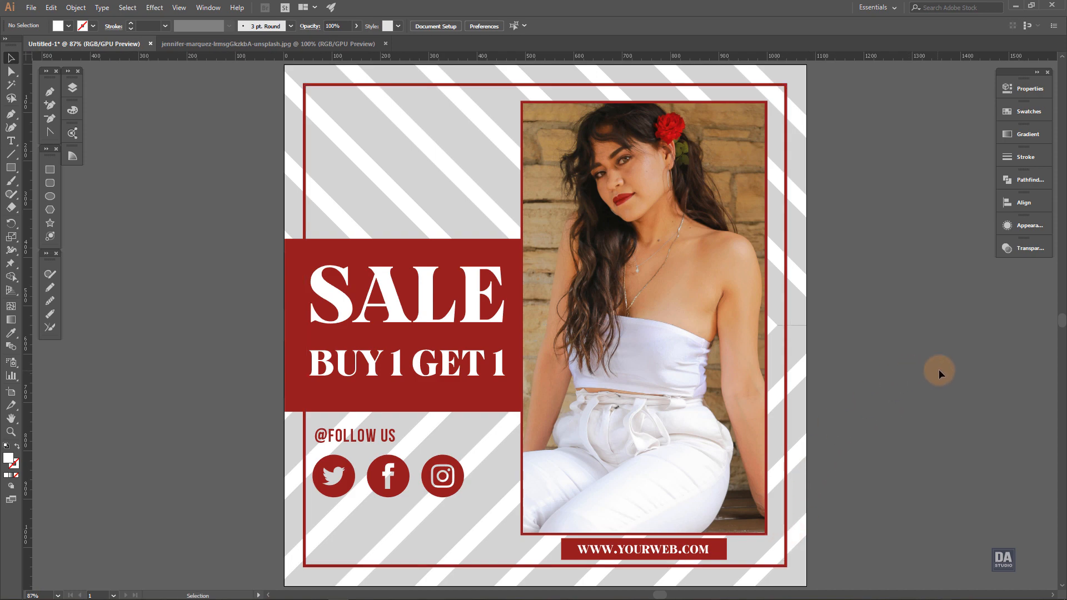